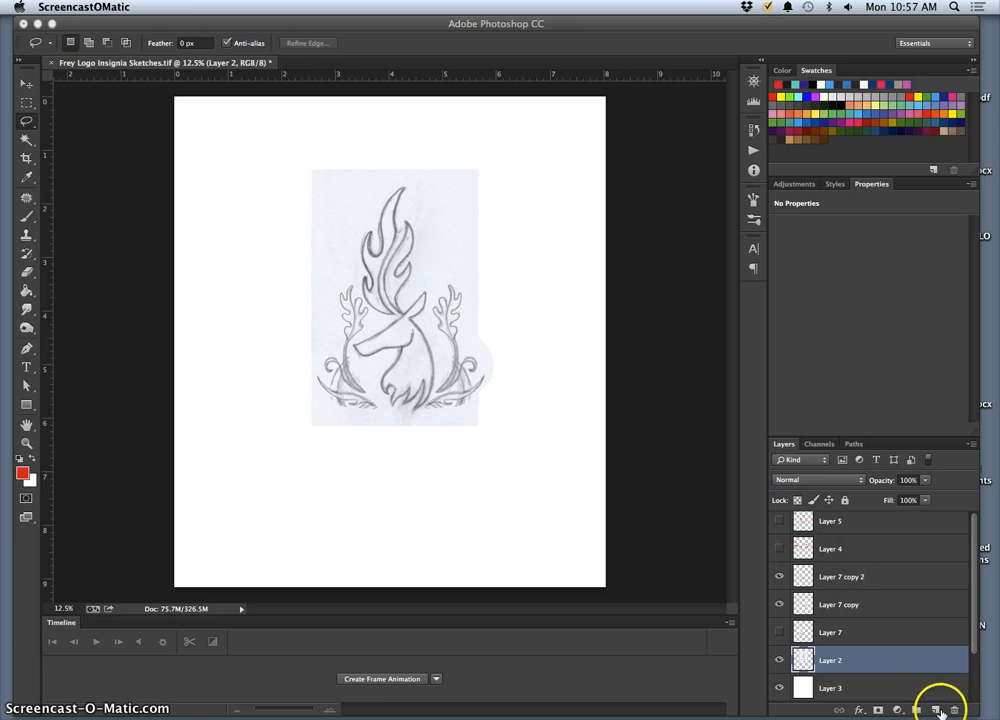
On a new layer, handwrite the red brush notes "clear", "direct/simple" and "versatile" as a dashed list above the stag sketch
click(938, 707)
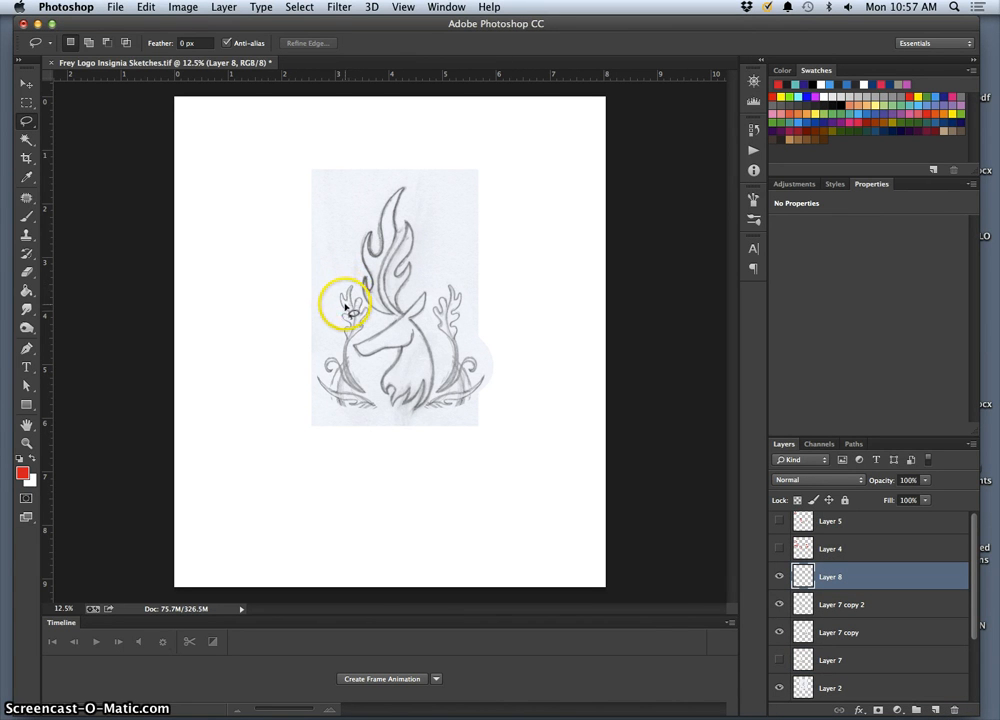
click(28, 218)
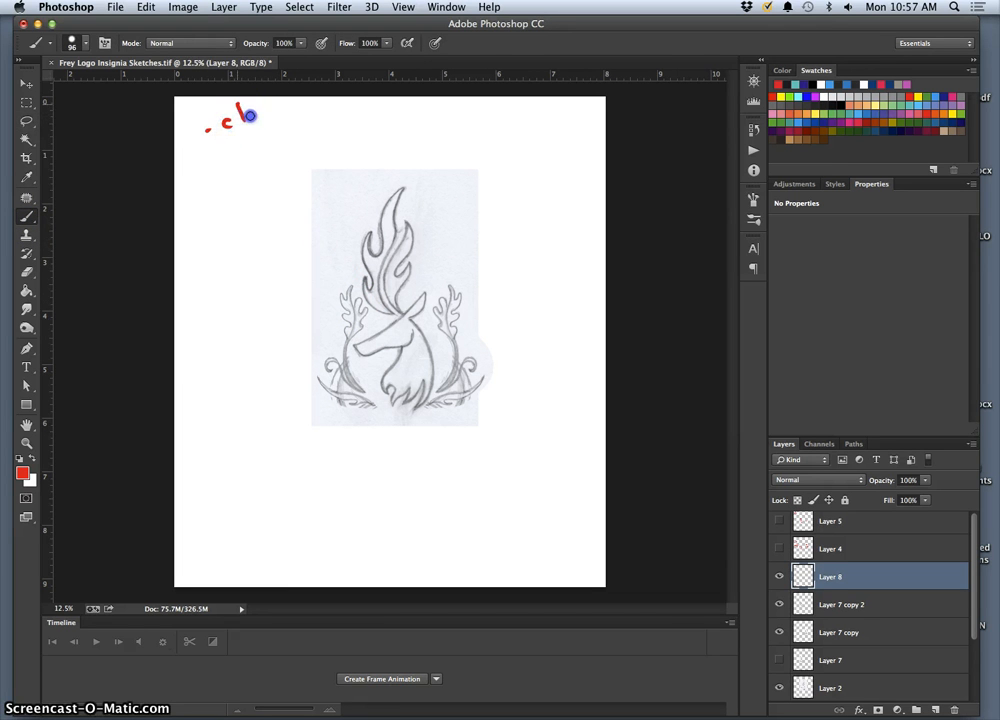
drag(222, 172, 262, 156)
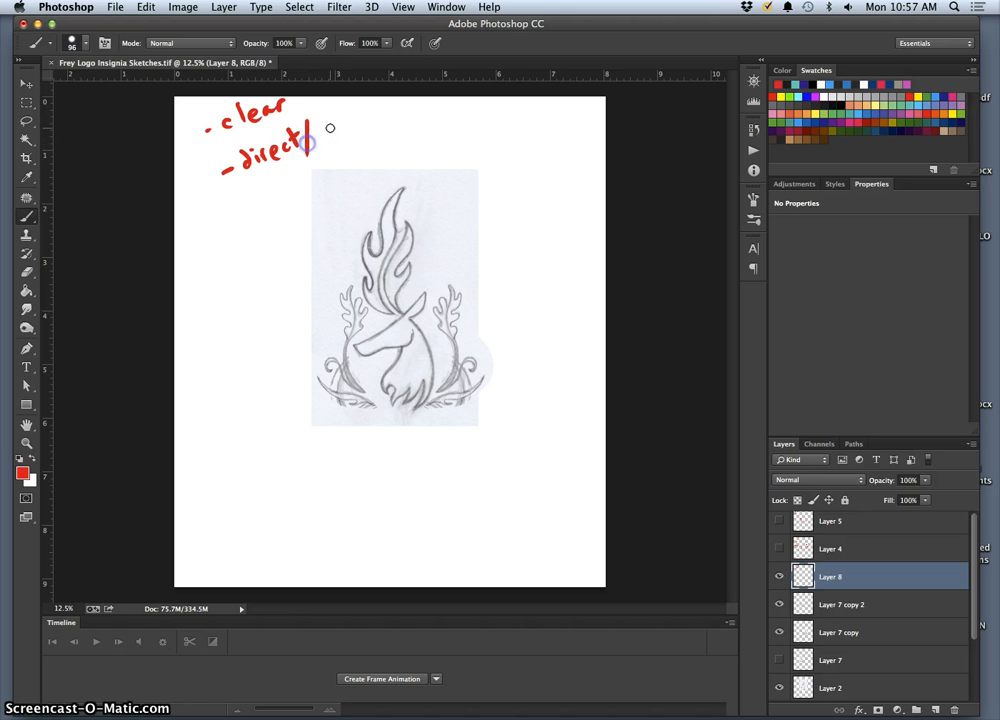
mouse_move(329, 127)
mouse_down()
mouse_move(325, 137)
mouse_move(379, 107)
mouse_up()
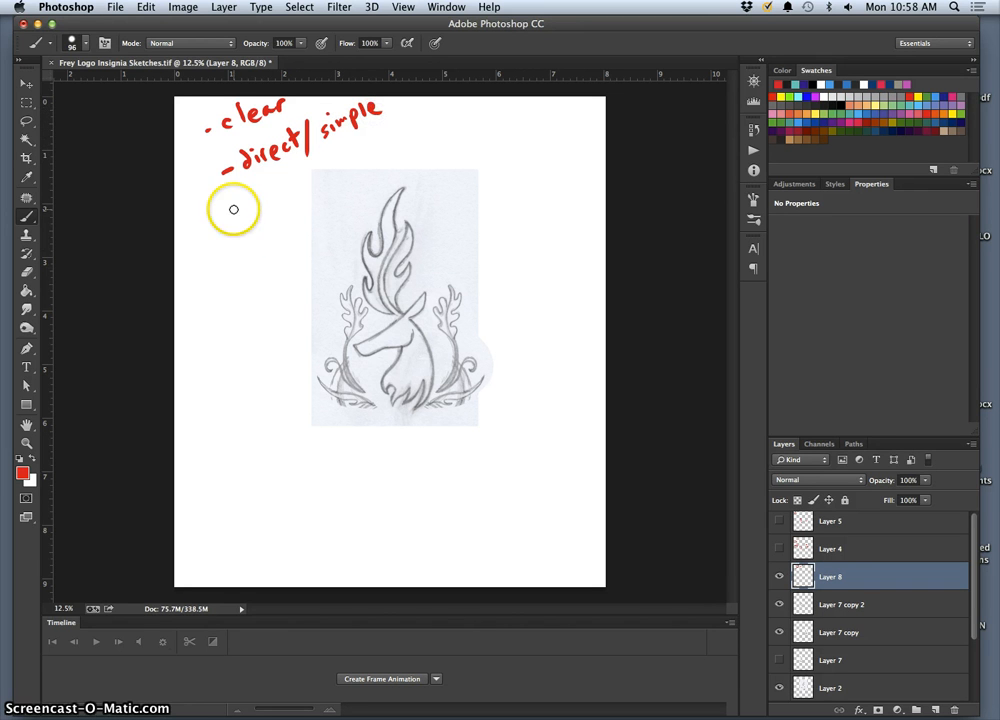
drag(232, 210, 235, 209)
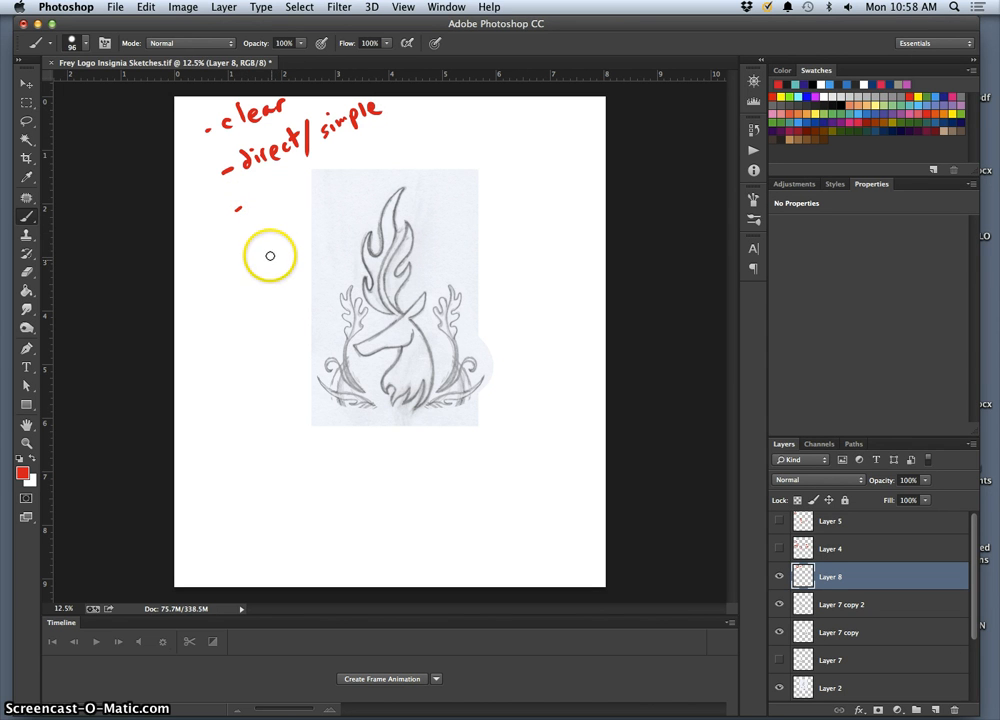
drag(255, 199, 273, 201)
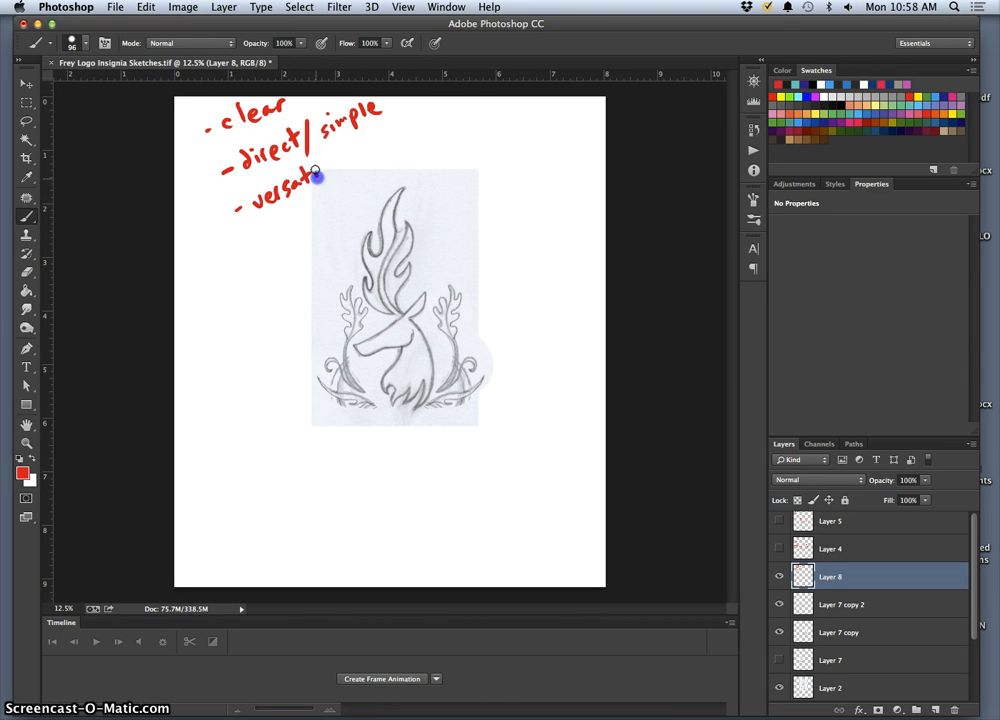
drag(347, 161, 348, 162)
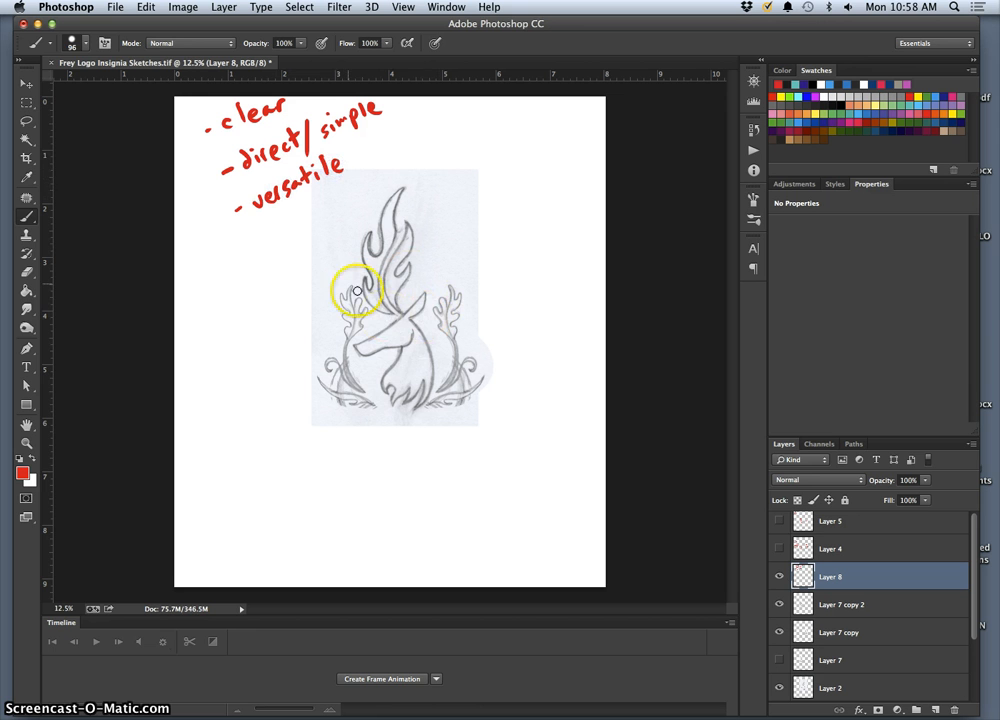
Handwrite "avoid:" with the points "needless detail" and "tangency" below the sketch in red, and underline "tangency"
drag(213, 486, 213, 486)
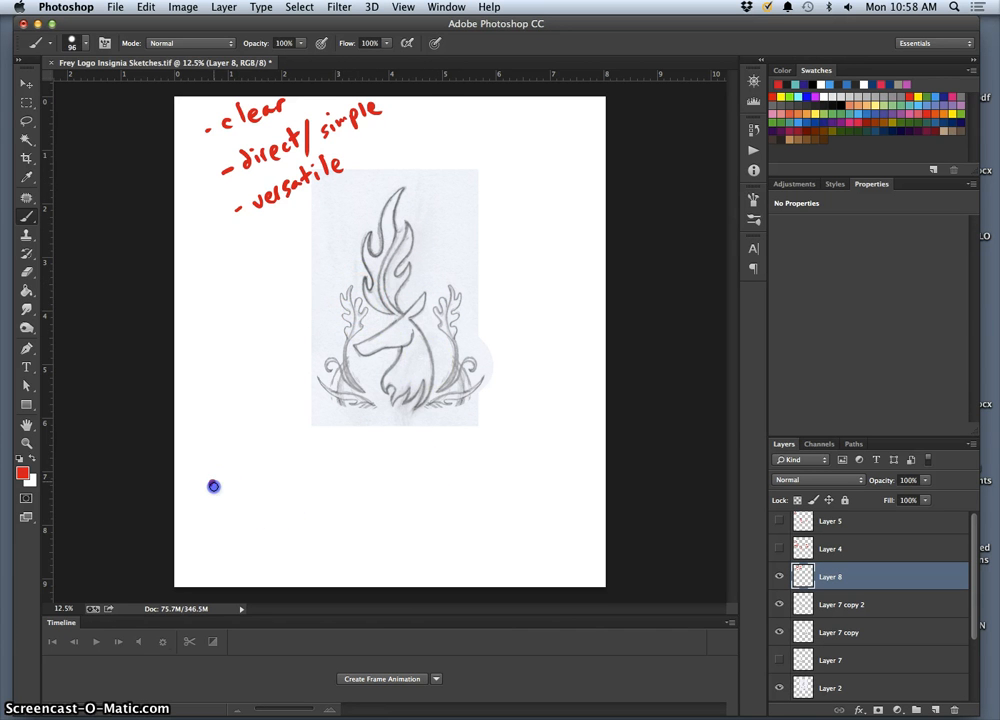
click(268, 455)
click(268, 465)
drag(230, 518, 258, 508)
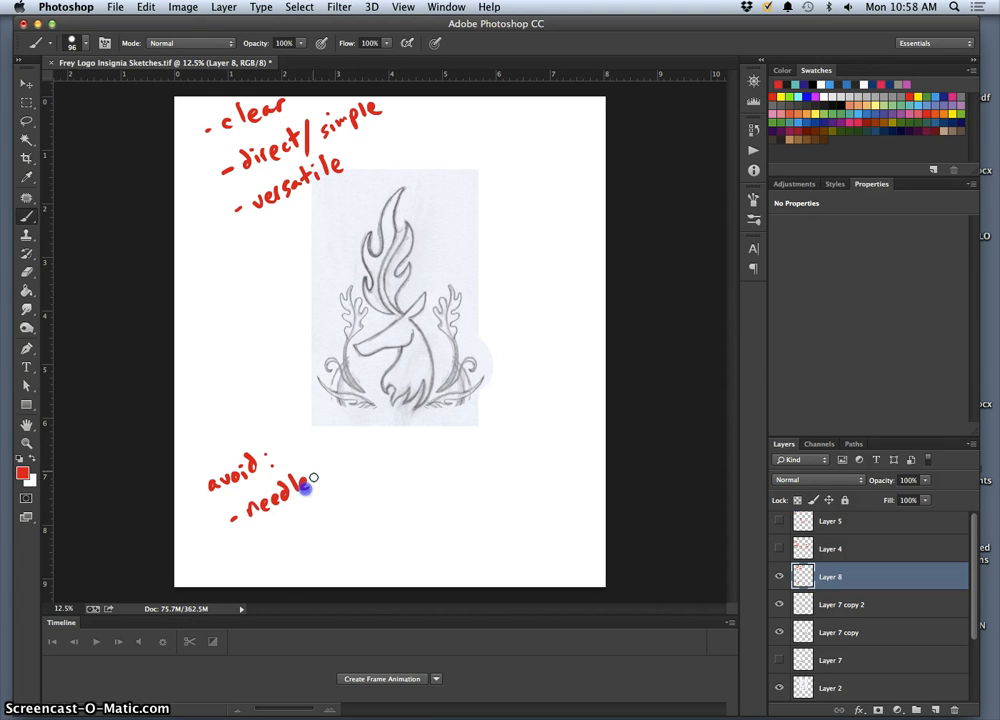
mouse_move(320, 468)
mouse_down()
mouse_move(326, 474)
mouse_move(339, 451)
mouse_move(394, 443)
mouse_move(403, 428)
mouse_up()
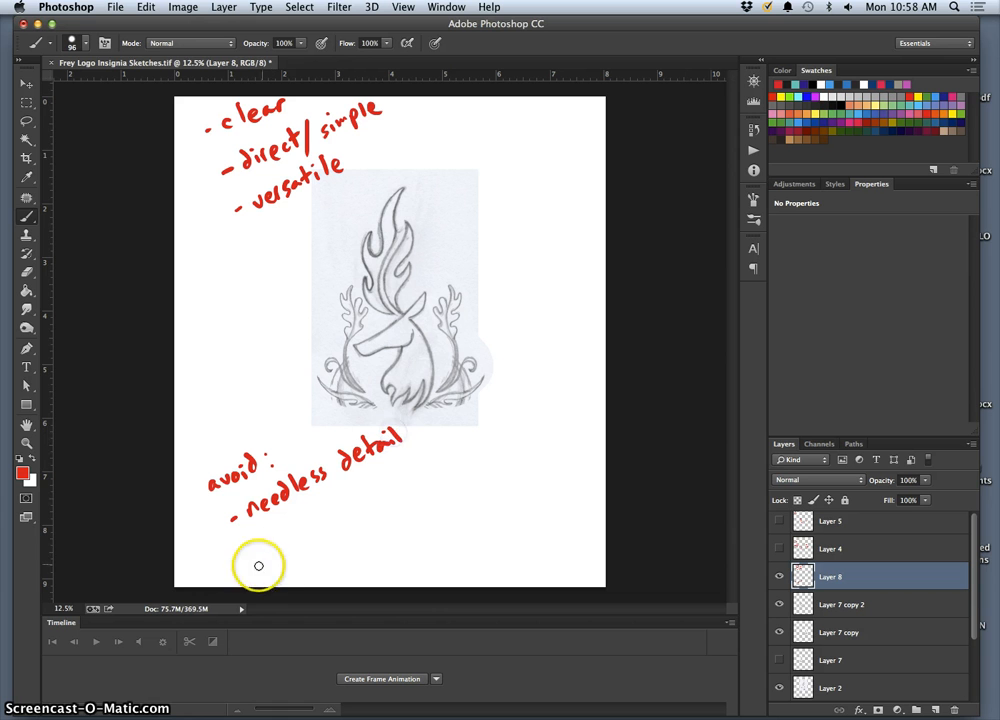
drag(255, 561, 263, 556)
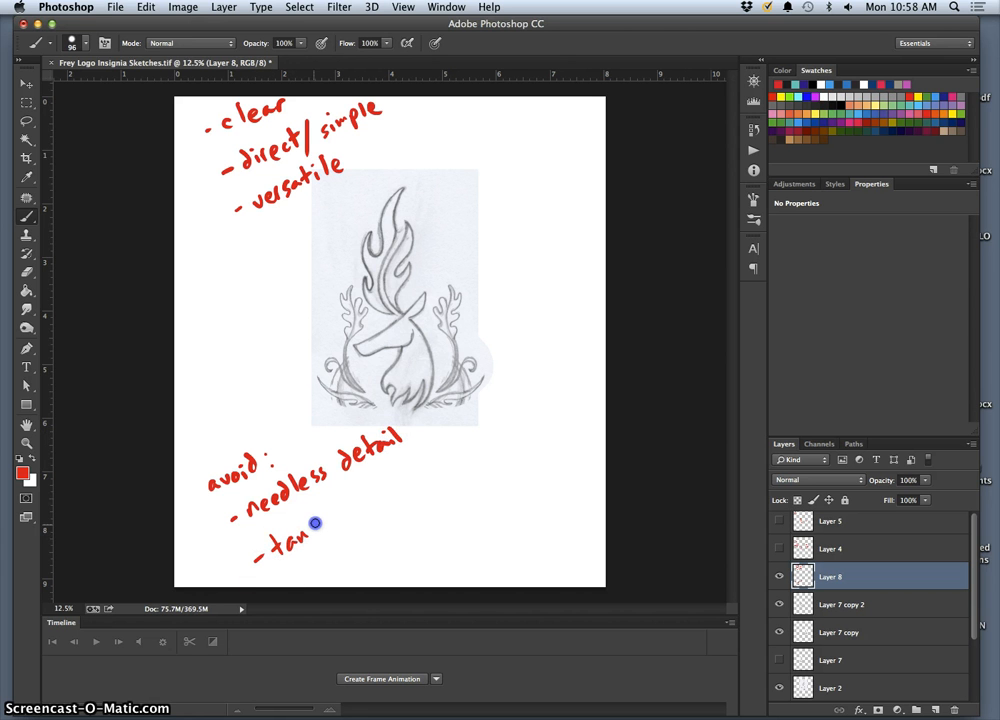
drag(354, 508, 366, 500)
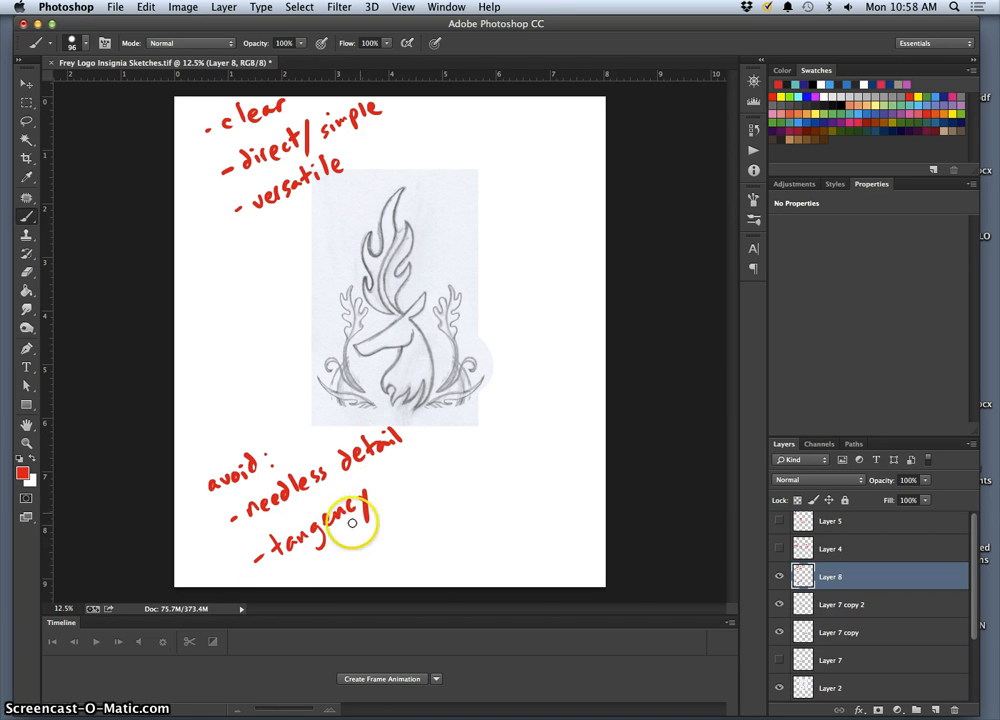
click(286, 563)
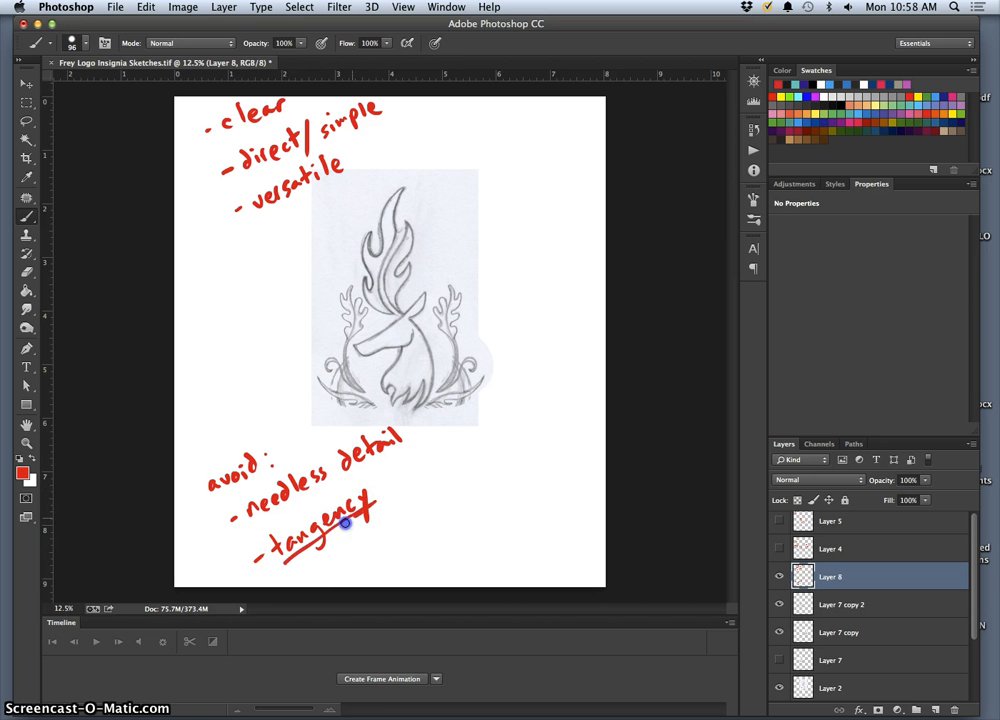
Place a vertical guide through the middle of the stag sketch, where the antler flames meet the head
key(super+plus)
key(super+plus)
key(super+plus)
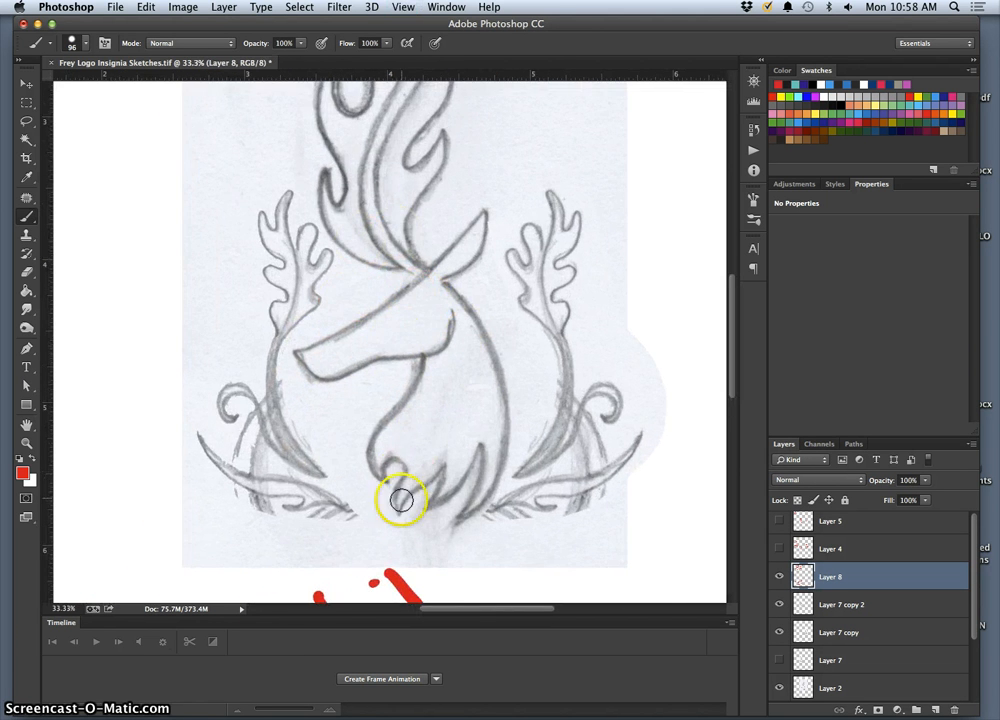
drag(420, 357, 380, 350)
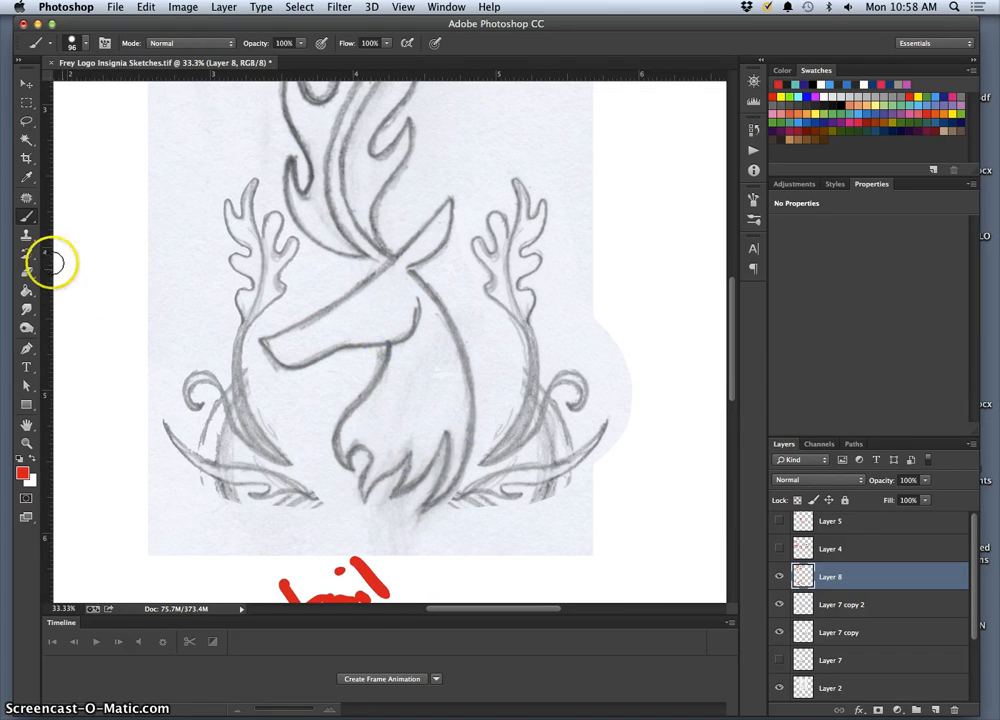
click(26, 81)
drag(47, 158, 391, 194)
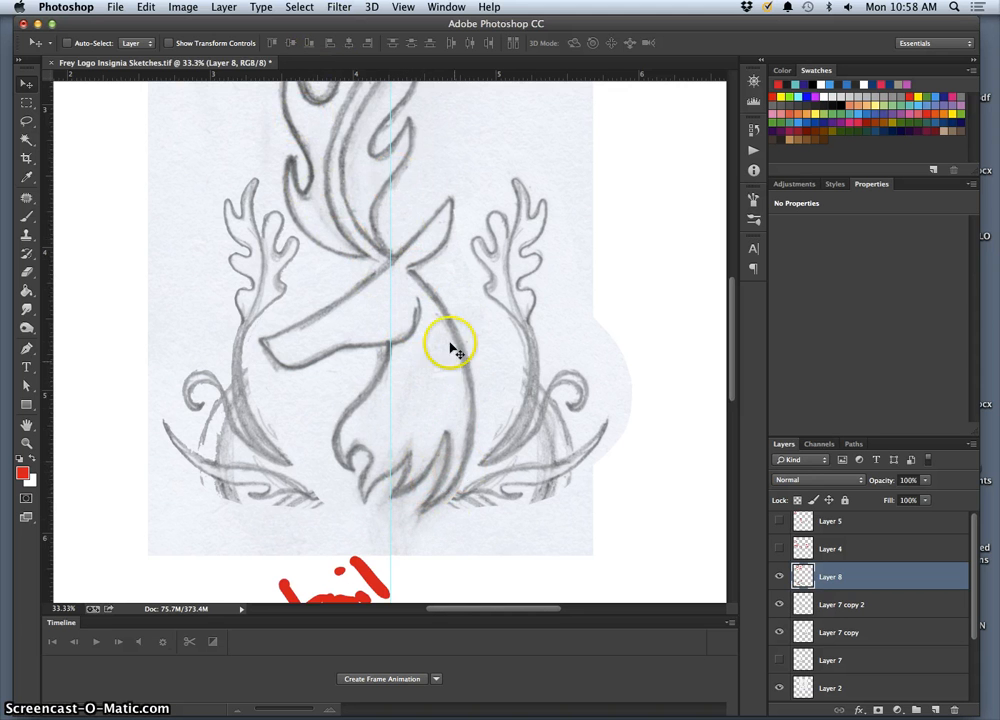
Circle in red the spot where the left leafy branch touches the stag's flame-shaped antler
key(super+minus)
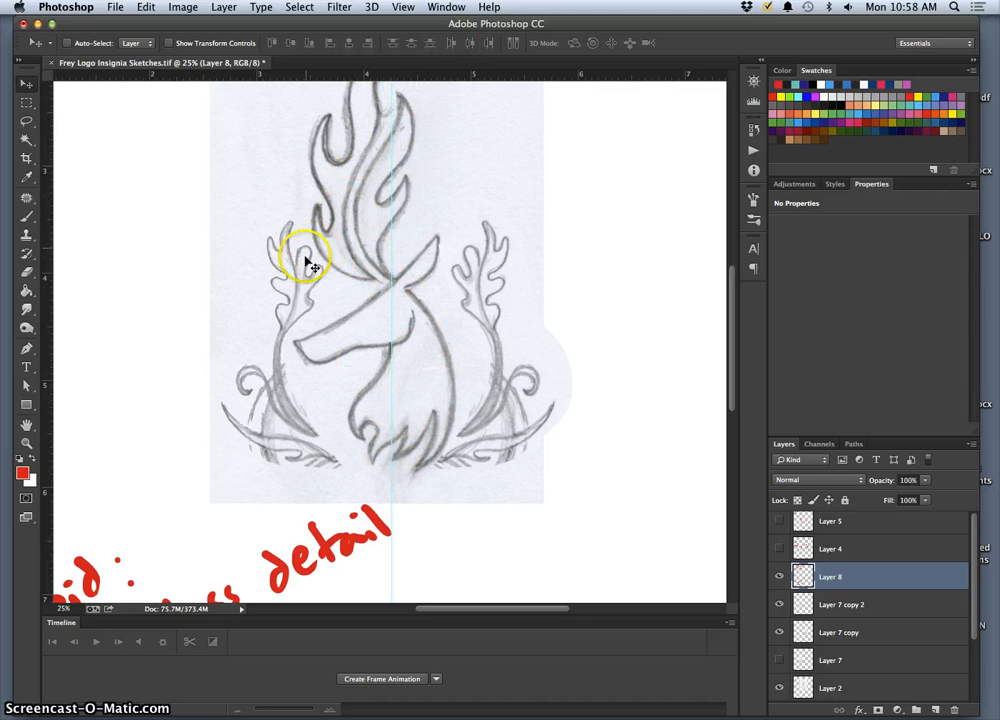
click(26, 216)
drag(323, 248, 322, 263)
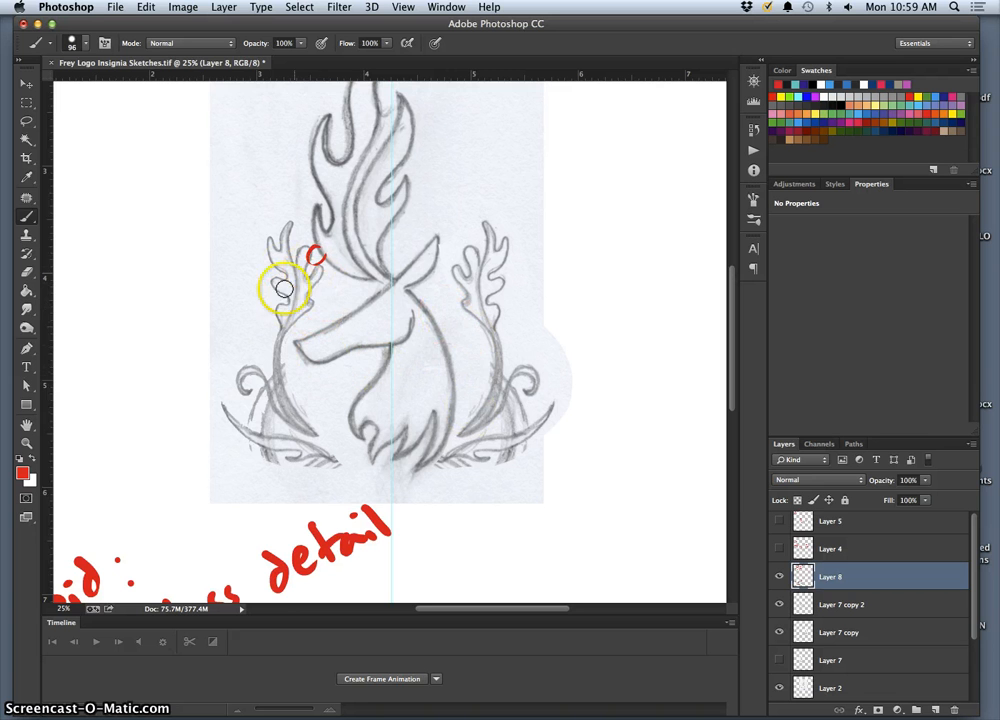
Outline the left leafy branch with the Lasso, hide Layer 8, check Layer 7 copy 2 by toggling its visibility, and drop the selection
click(26, 119)
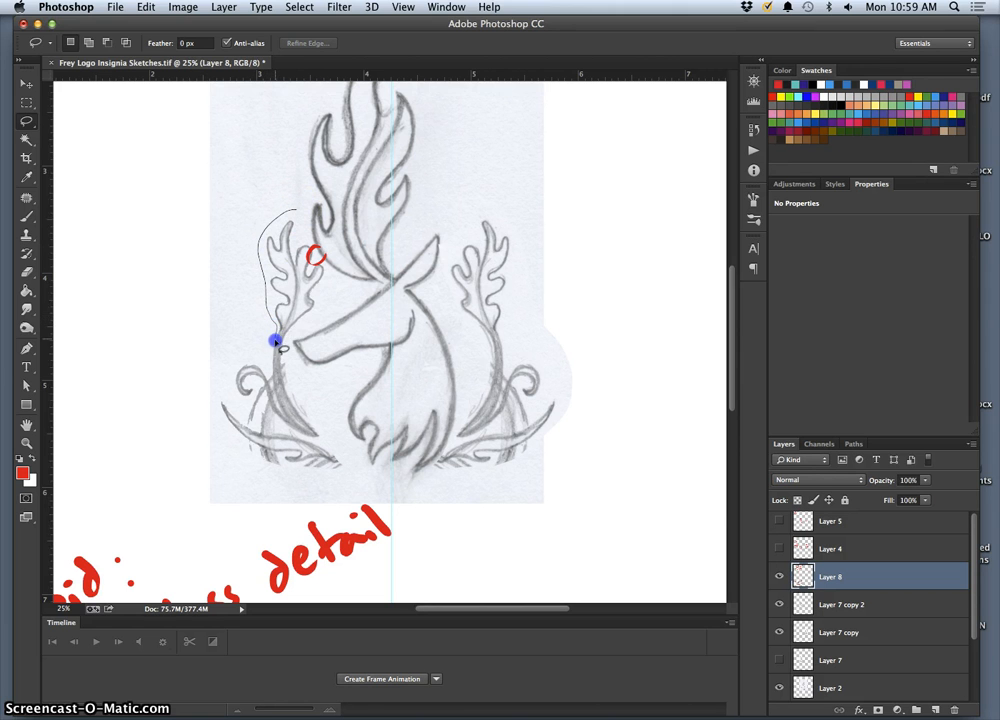
drag(323, 290, 312, 233)
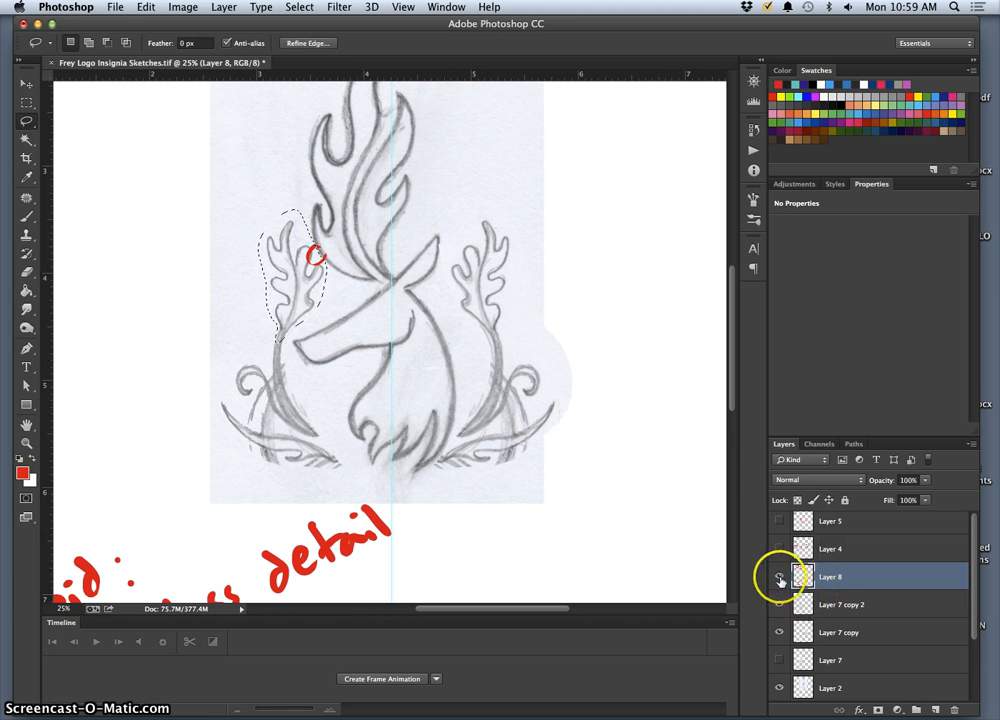
click(779, 577)
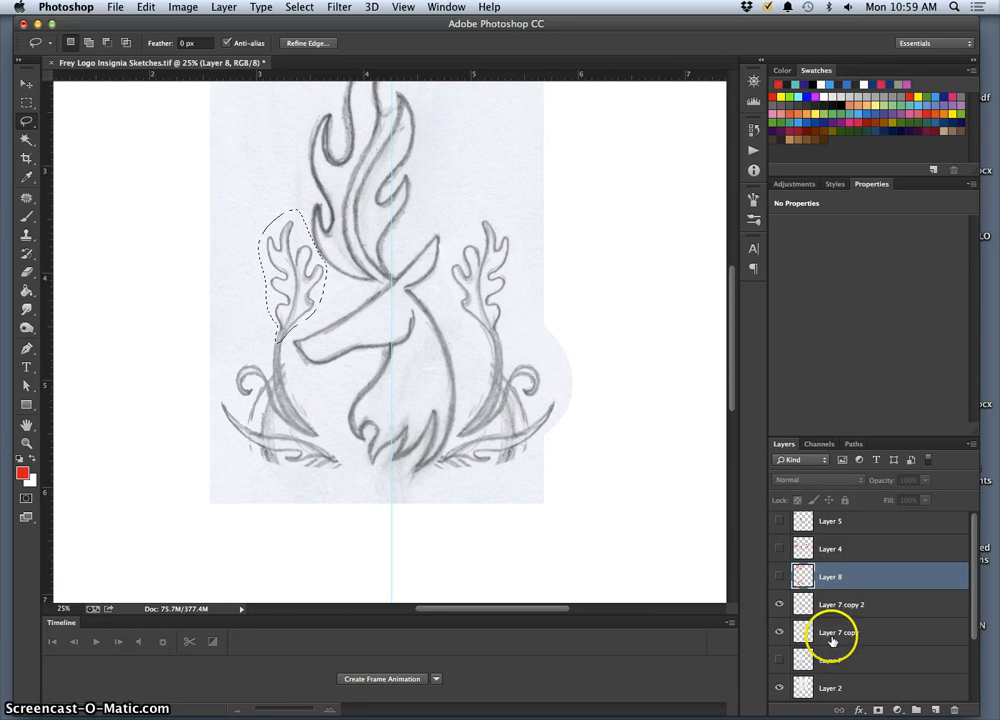
click(822, 606)
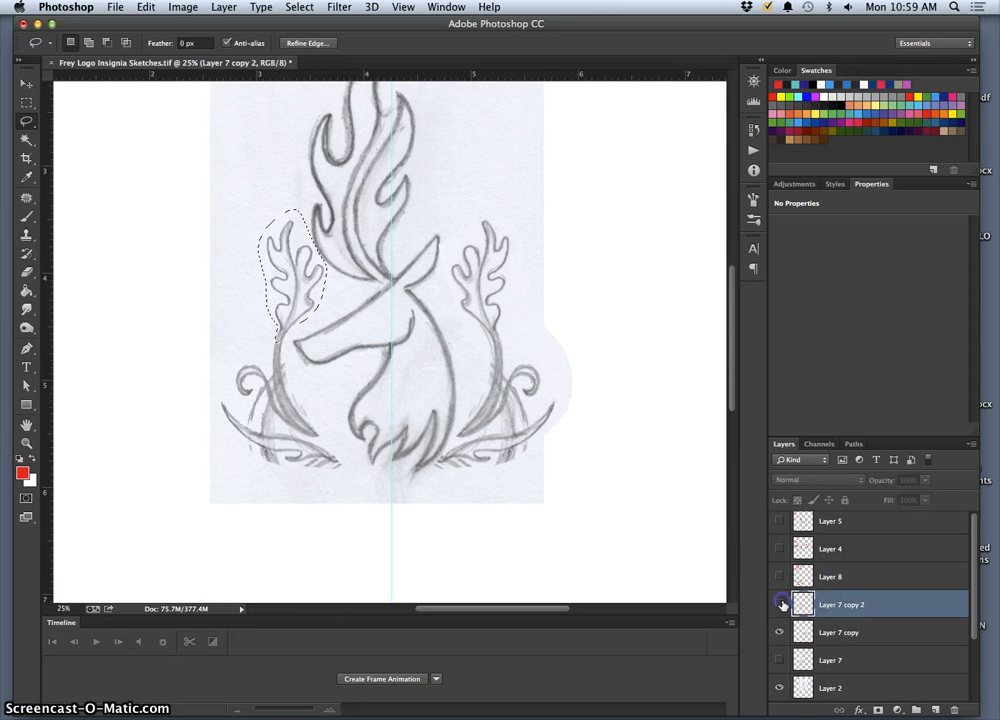
click(781, 604)
click(781, 604)
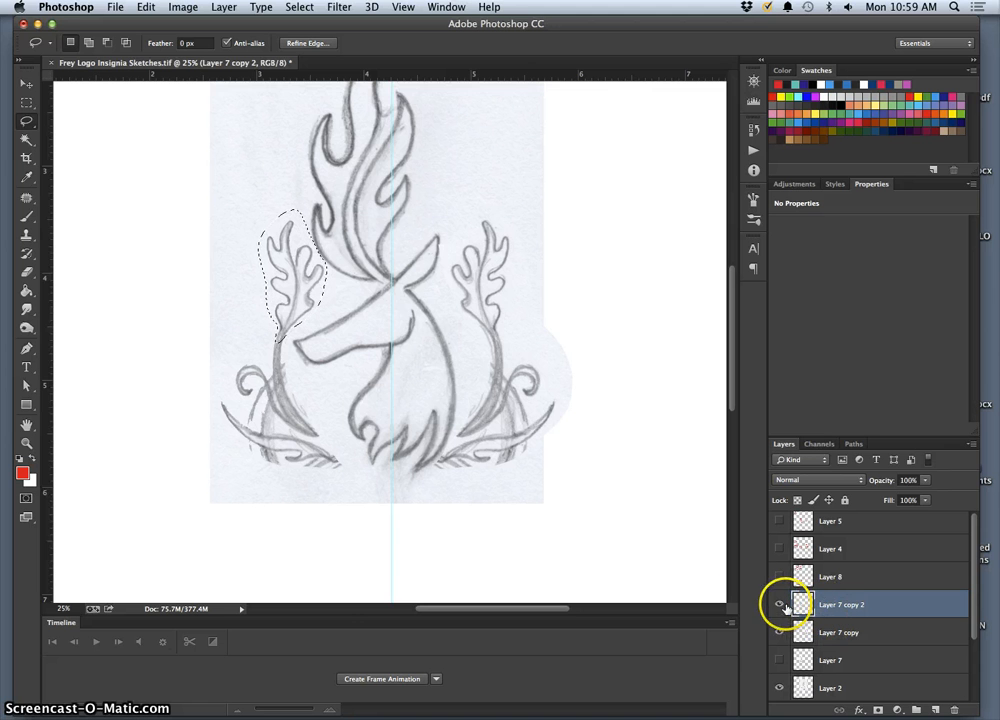
click(93, 154)
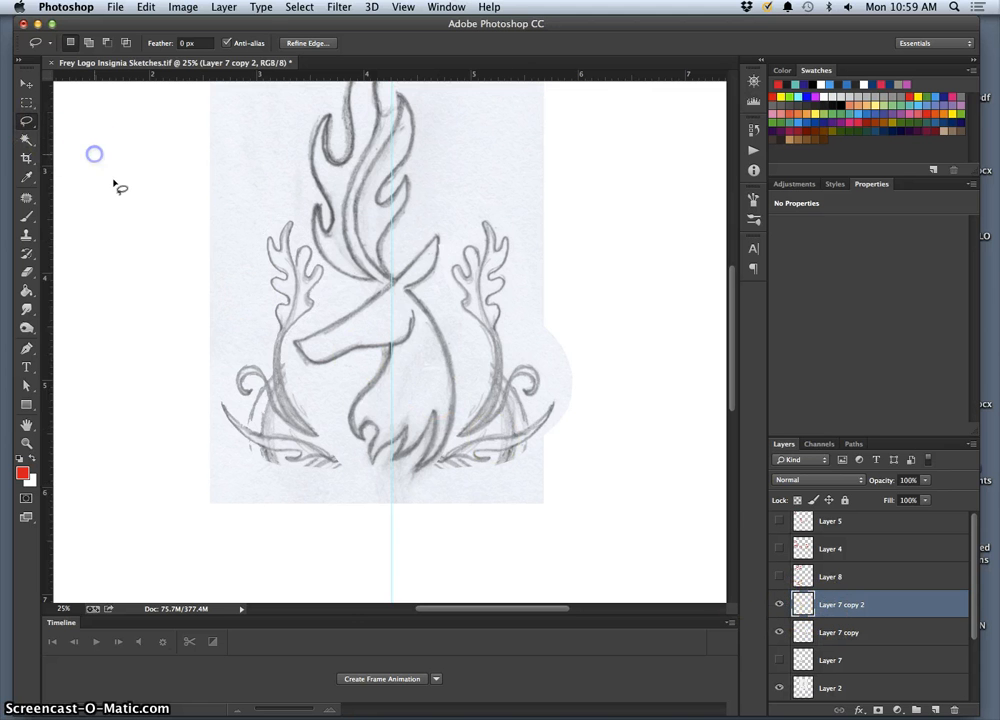
Merge Layer 7 copy and Layer 7 copy 2, and duplicate the merged layer, leaving only the duplicate visible
shift+click(841, 630)
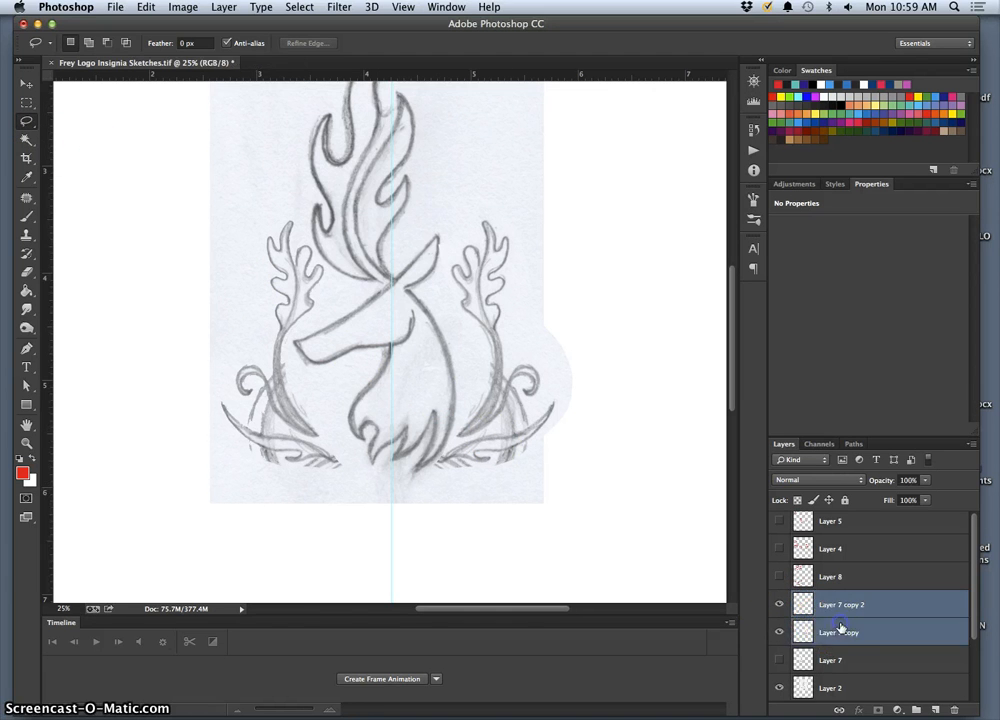
key(super+e)
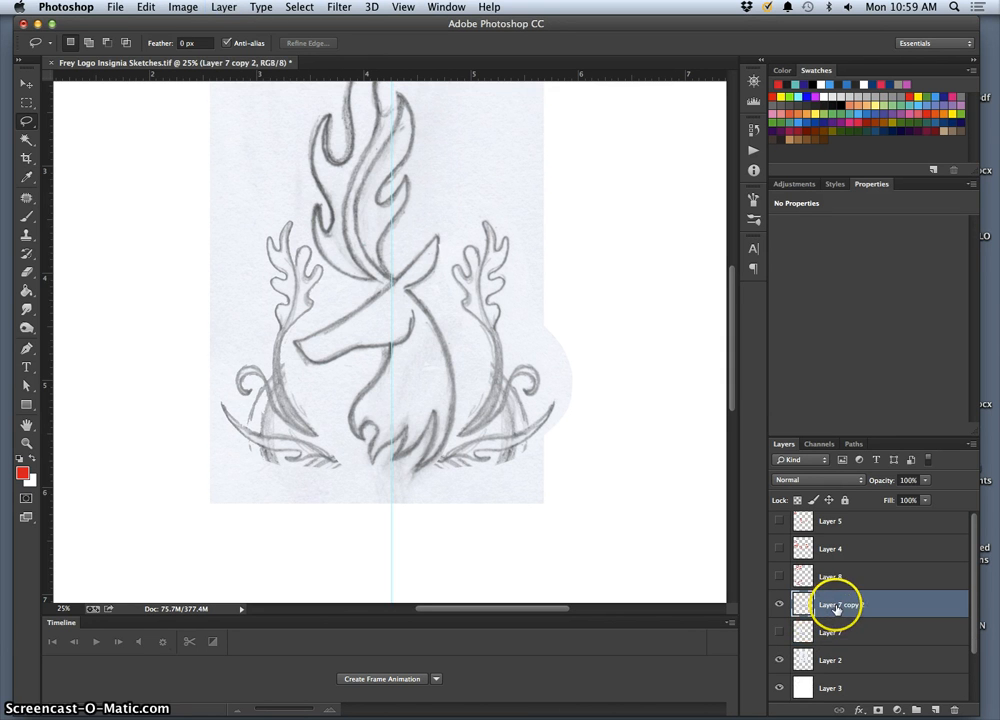
key(super+j)
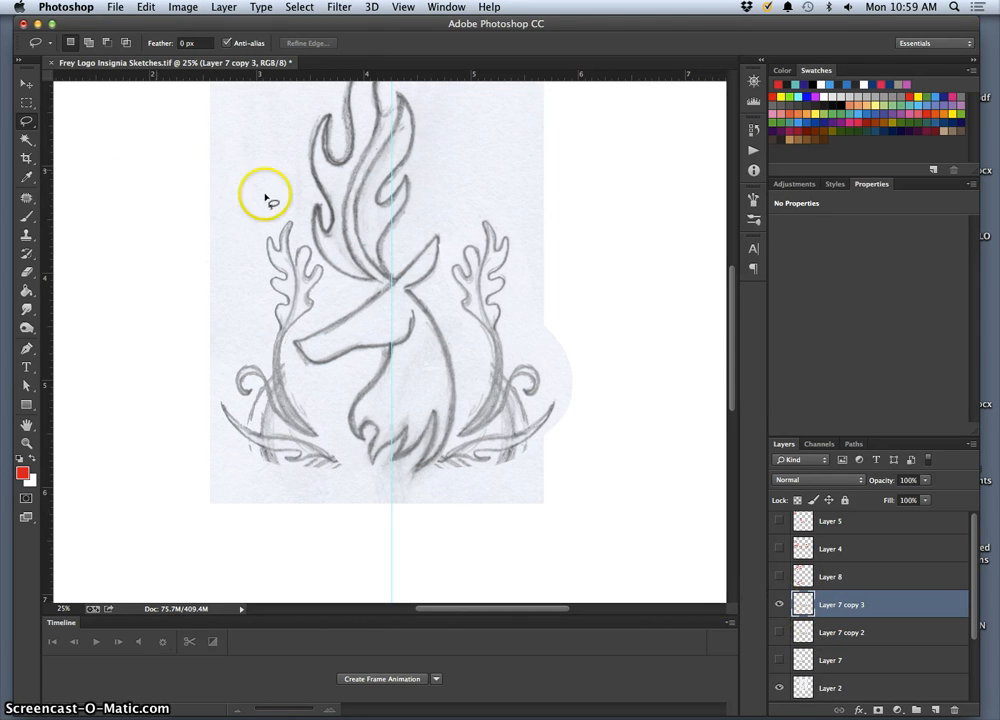
Lasso the leafy top of the left branch on Layer 7 copy 3 and delete it
drag(285, 210, 259, 246)
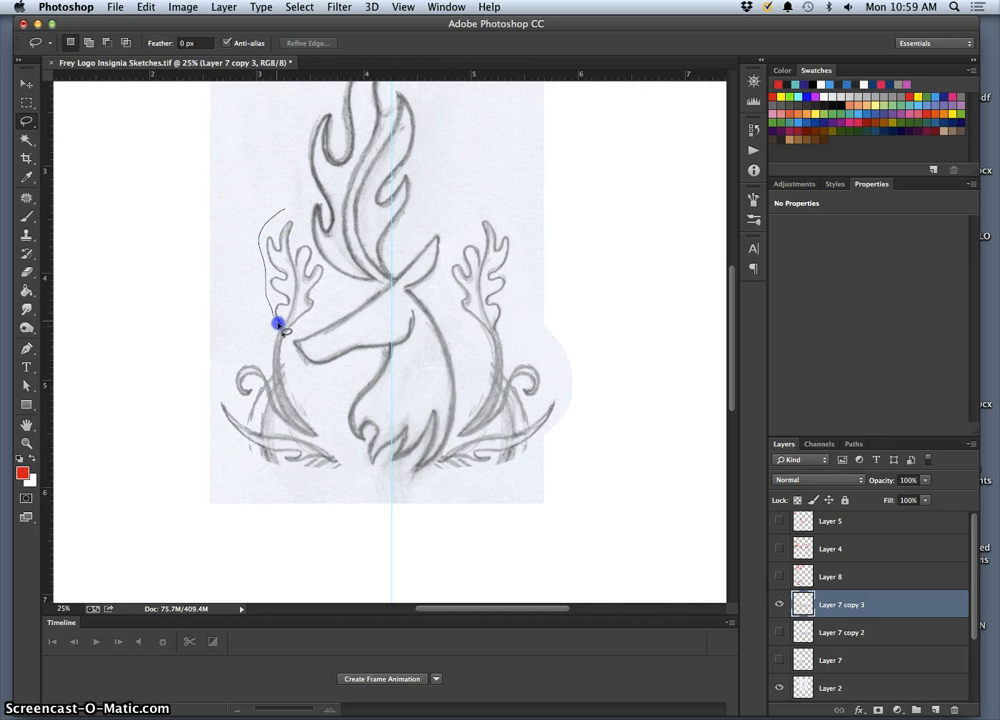
drag(289, 329, 313, 310)
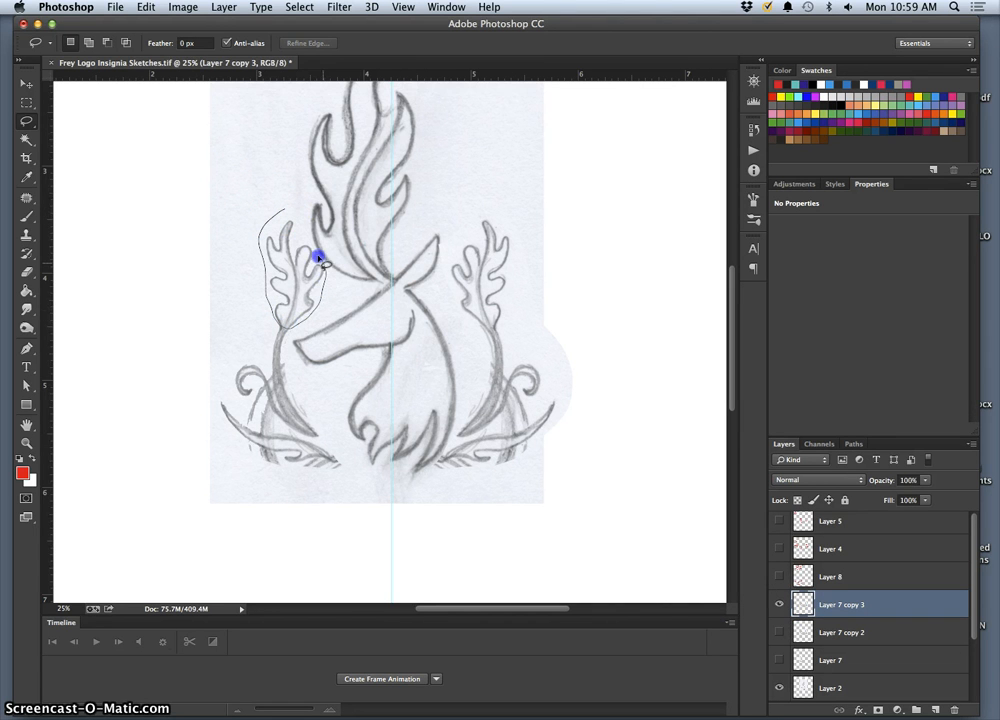
drag(298, 221, 285, 211)
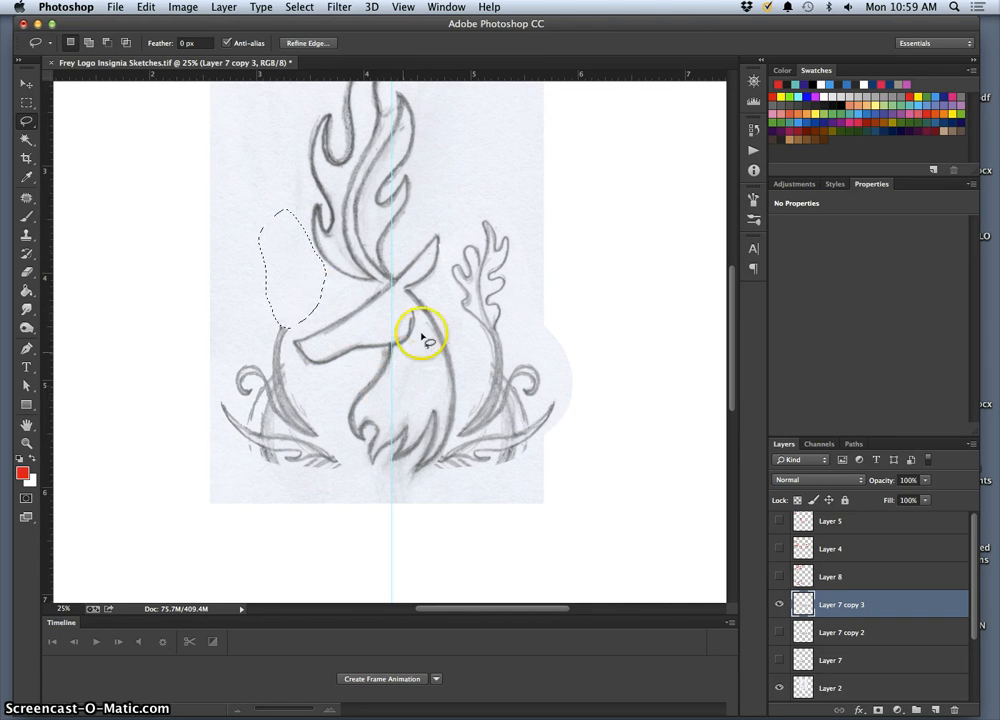
Lasso the leafy top of the right branch, delete it, and clear the selection
click(488, 211)
drag(455, 243, 446, 289)
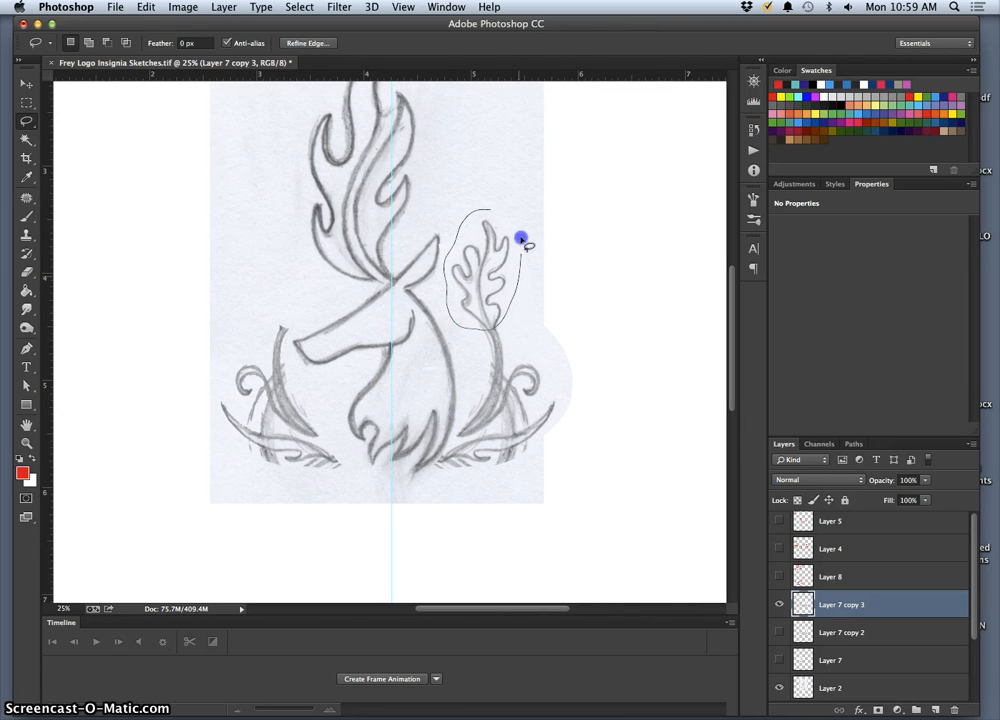
drag(521, 240, 506, 209)
key(Delete)
key(ctrl+d)
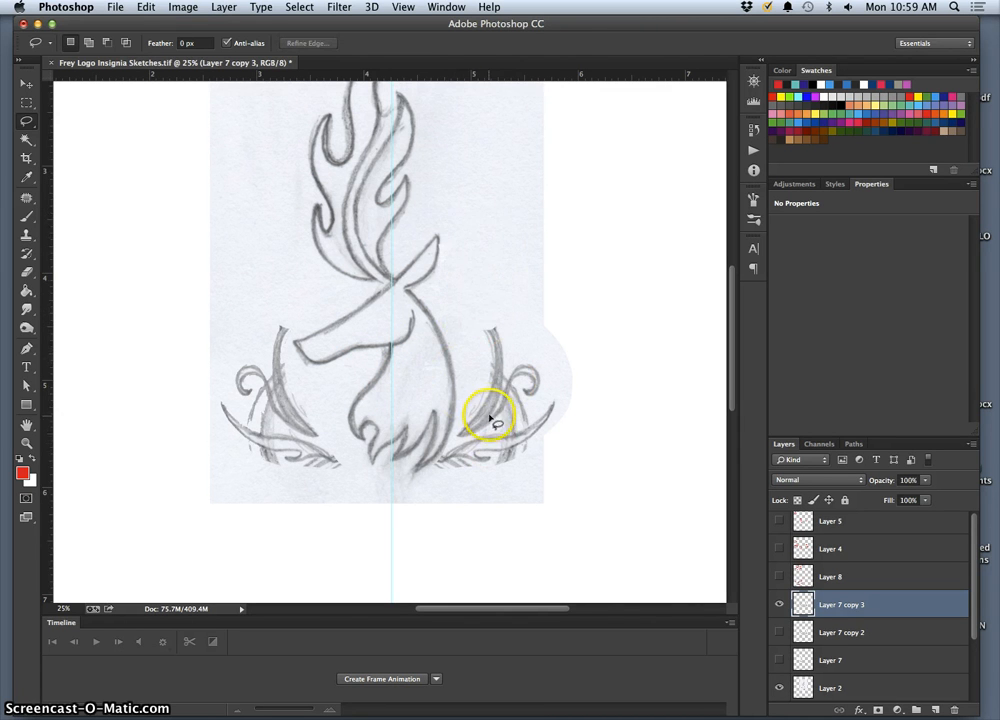
Show the red notes on Layer 8 to compare them with the simplified sketch, and hide them again
key(super+minus)
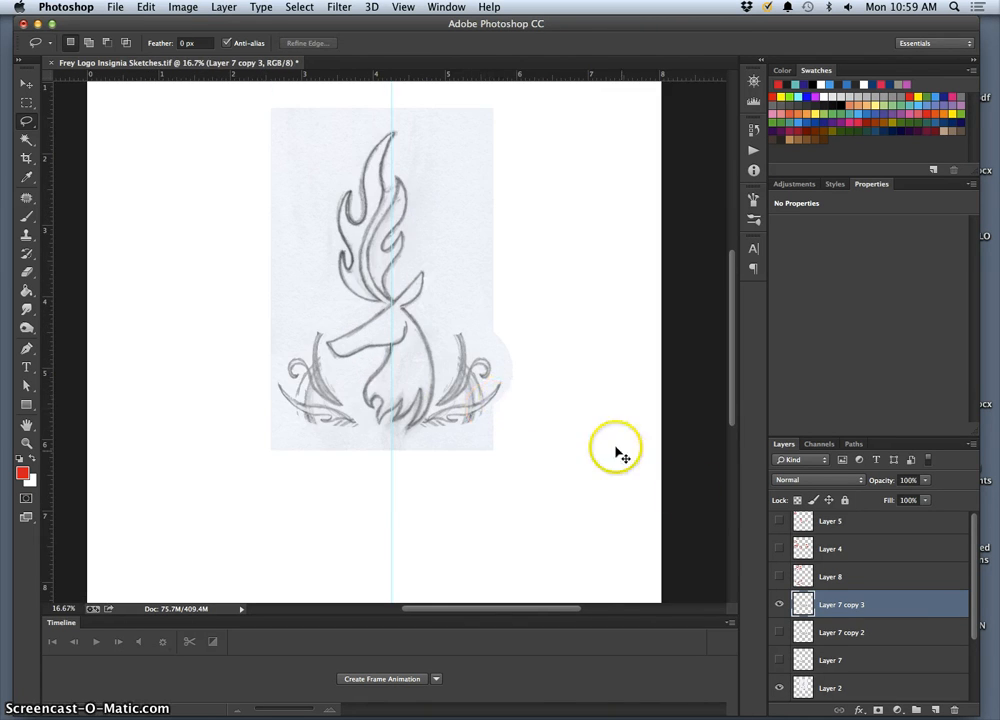
click(779, 577)
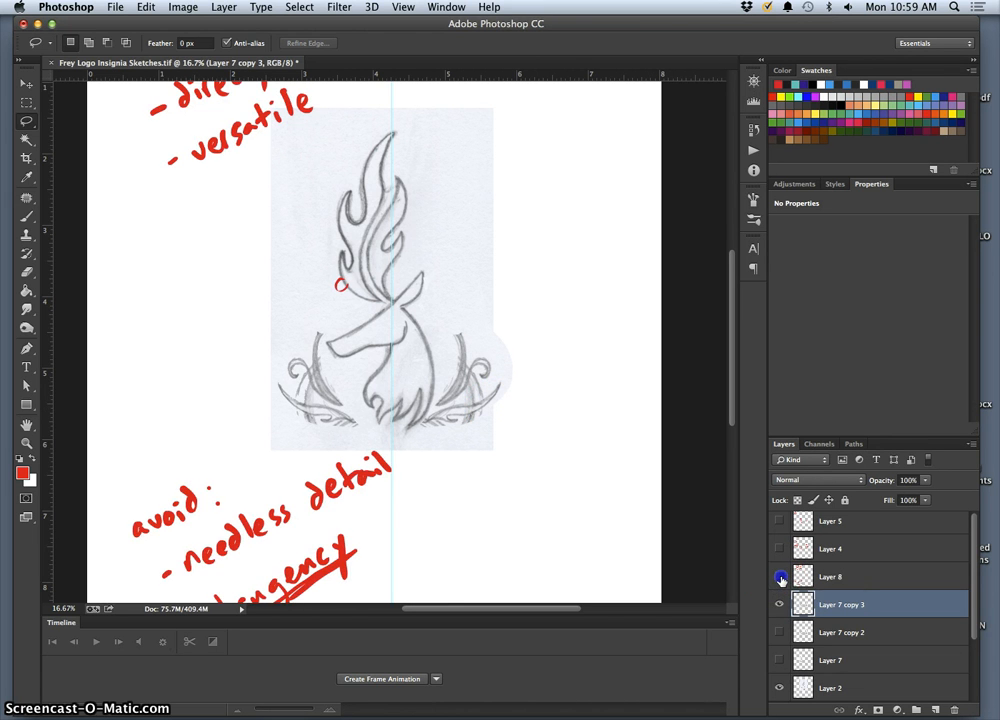
click(780, 577)
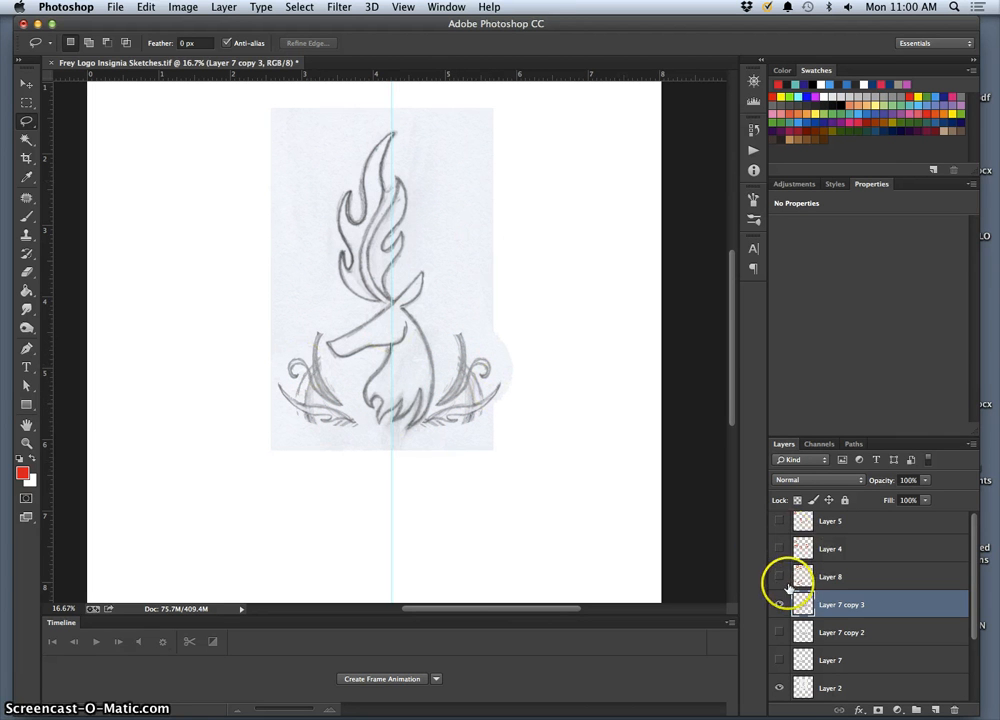
Compare Layer 7 and Layer 7 copy 2 by toggling their visibility, leaving Layer 7 copy 2 shown and Layer 7 hidden
click(779, 660)
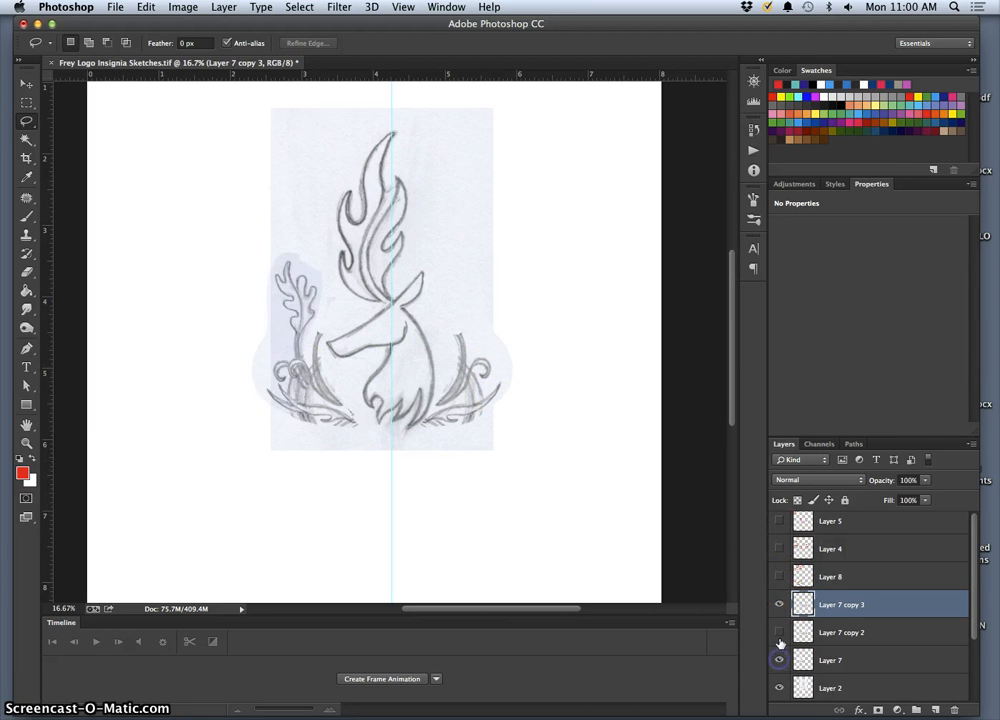
click(779, 633)
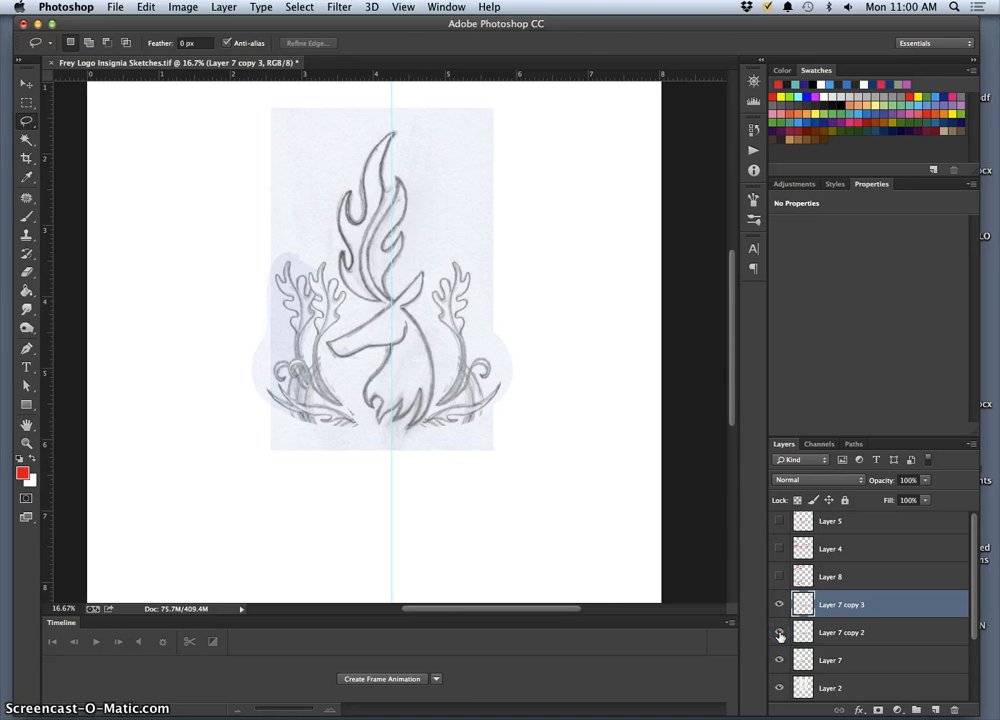
click(778, 634)
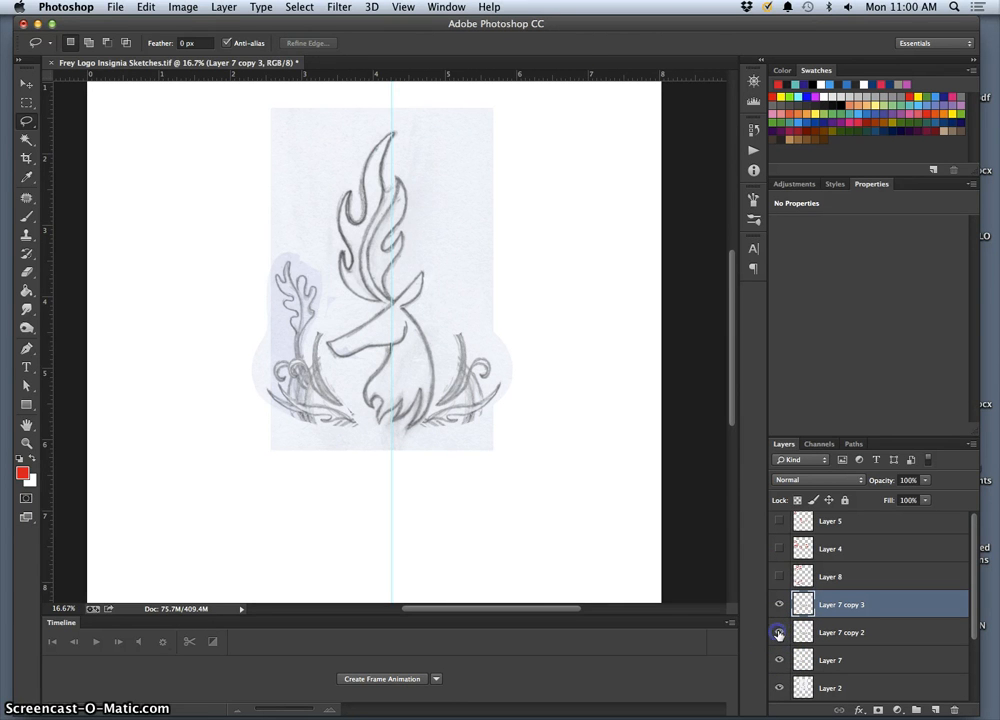
click(778, 634)
click(779, 660)
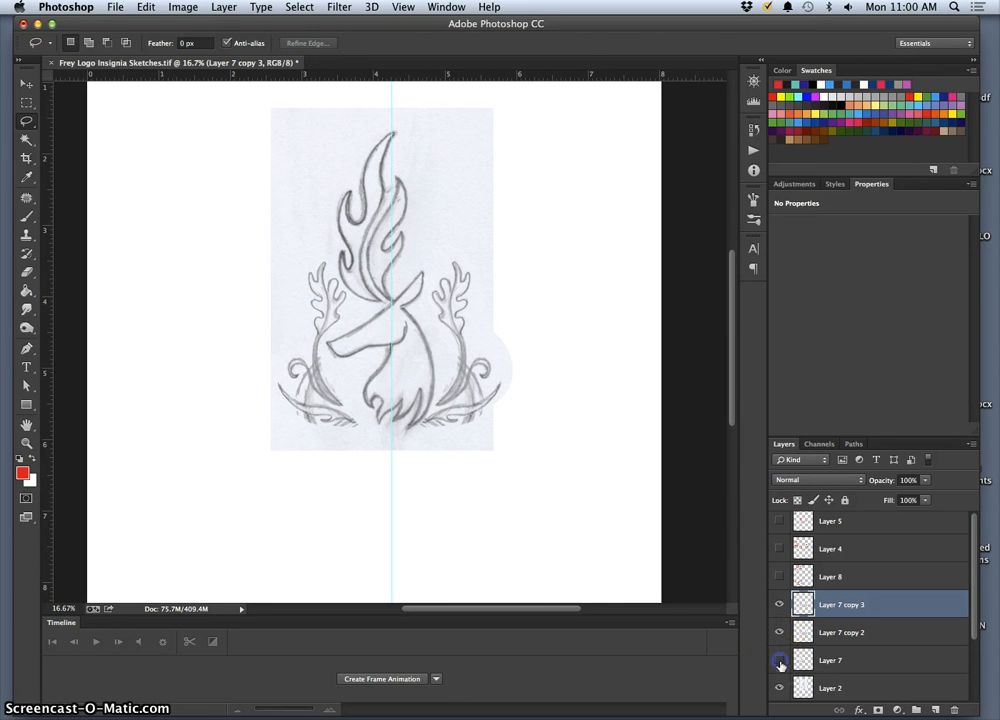
click(779, 660)
click(779, 660)
click(779, 660)
click(779, 660)
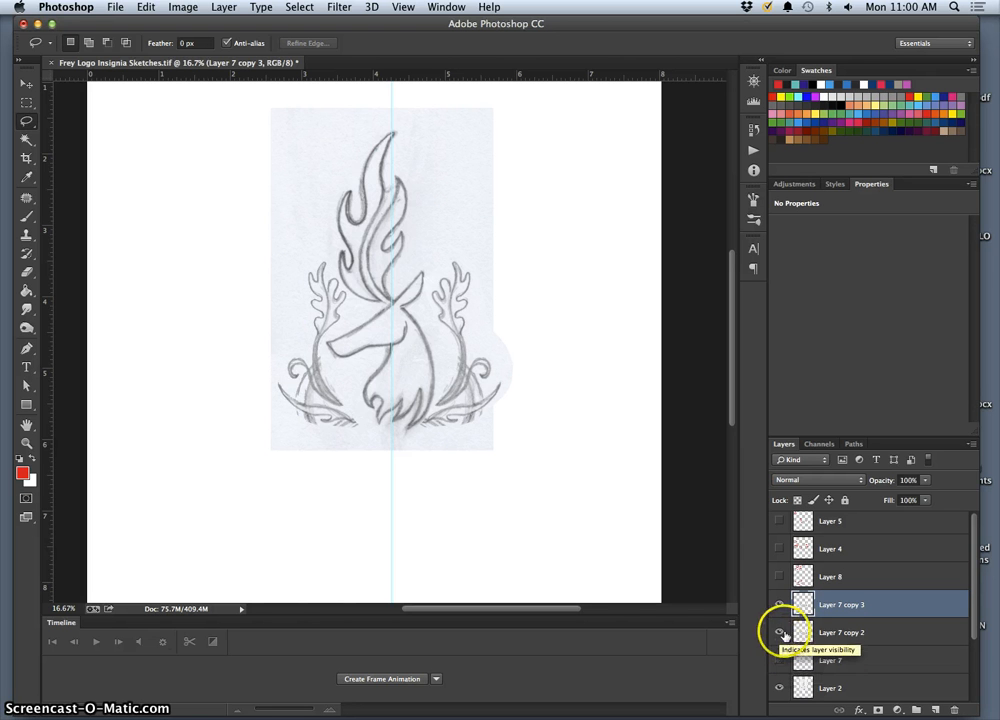
Duplicate Layer 7 copy 2 and hide Layer 7 copy 3 and the original, keeping the duplicate visible over the sketch
click(817, 639)
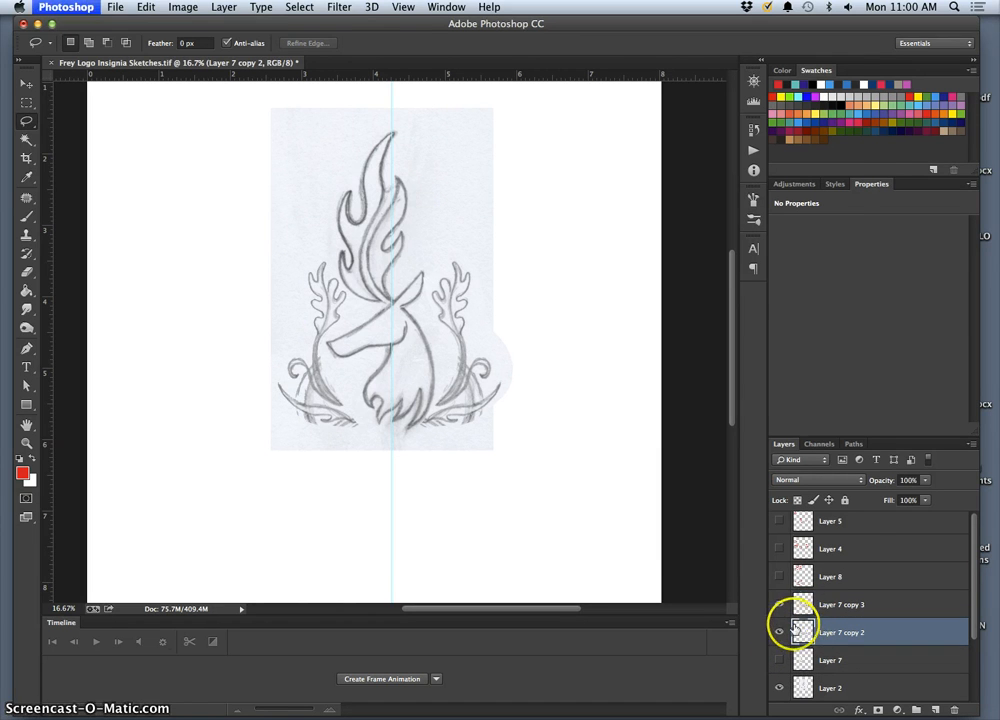
key(super+k)
click(826, 144)
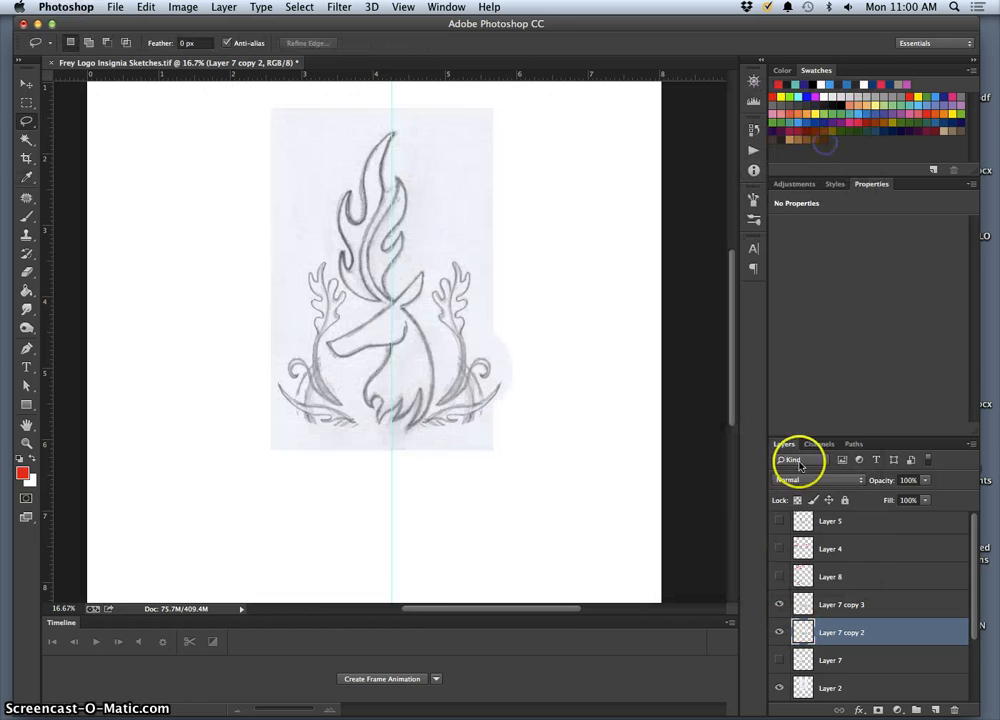
key(super+j)
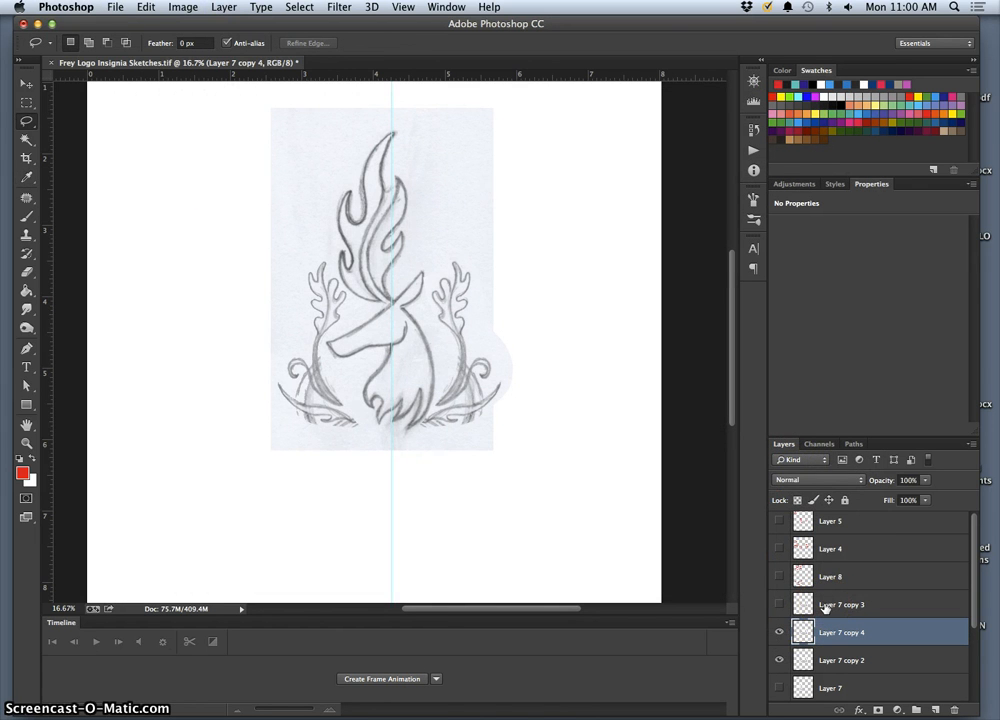
click(779, 632)
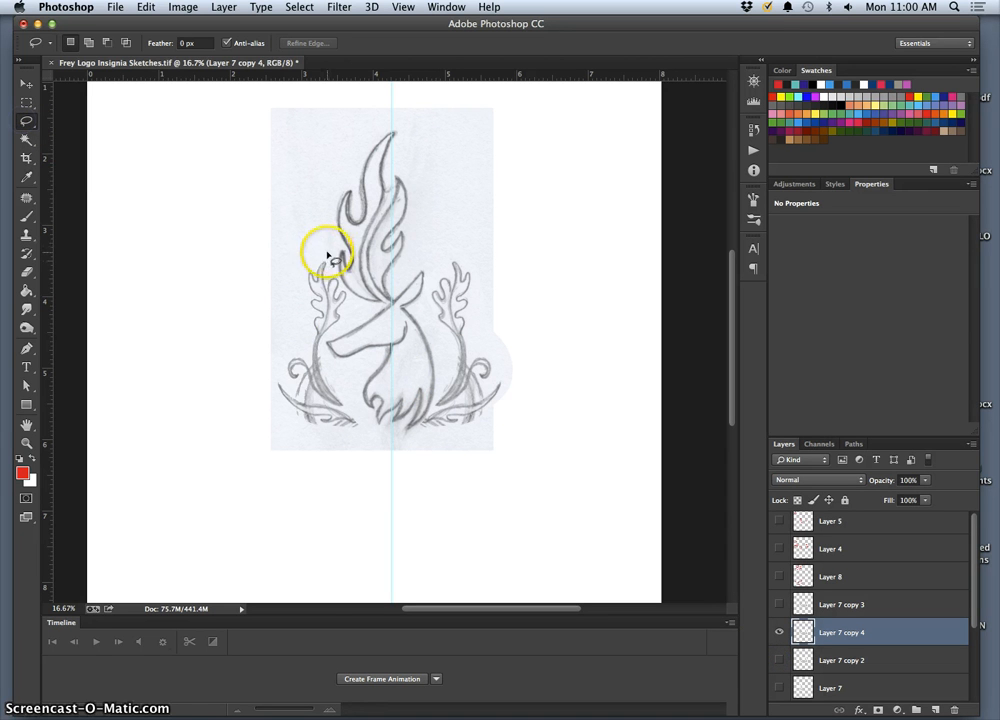
Lasso the leafy top of the left branch and scale its height to 78.86%, keeping its base in place
drag(327, 254, 315, 262)
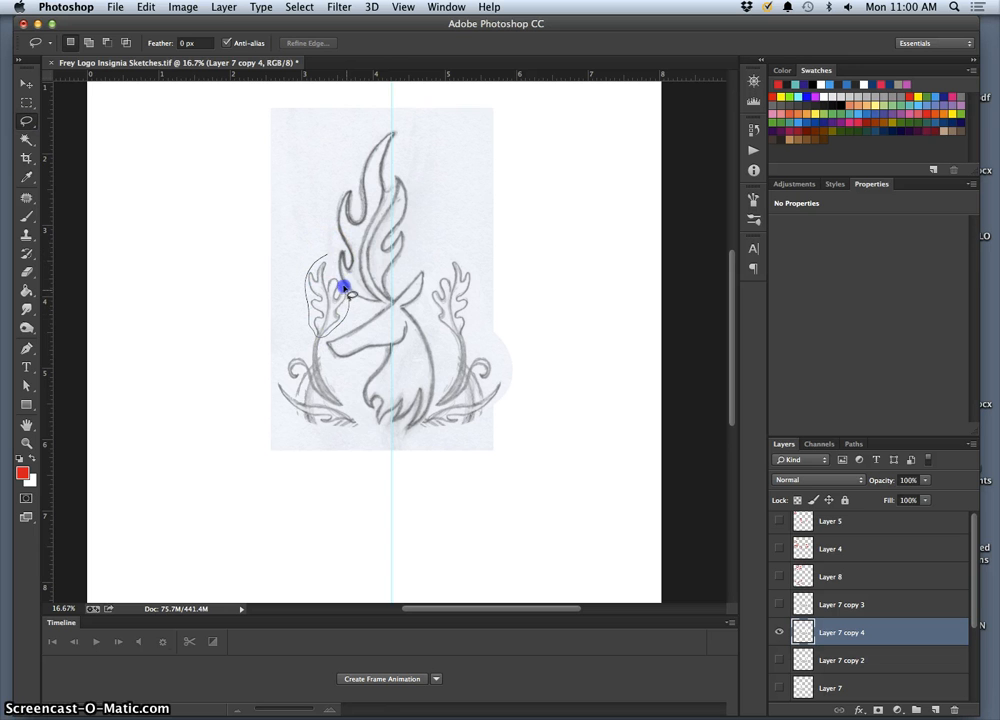
drag(332, 263, 334, 266)
key(ctrl+t)
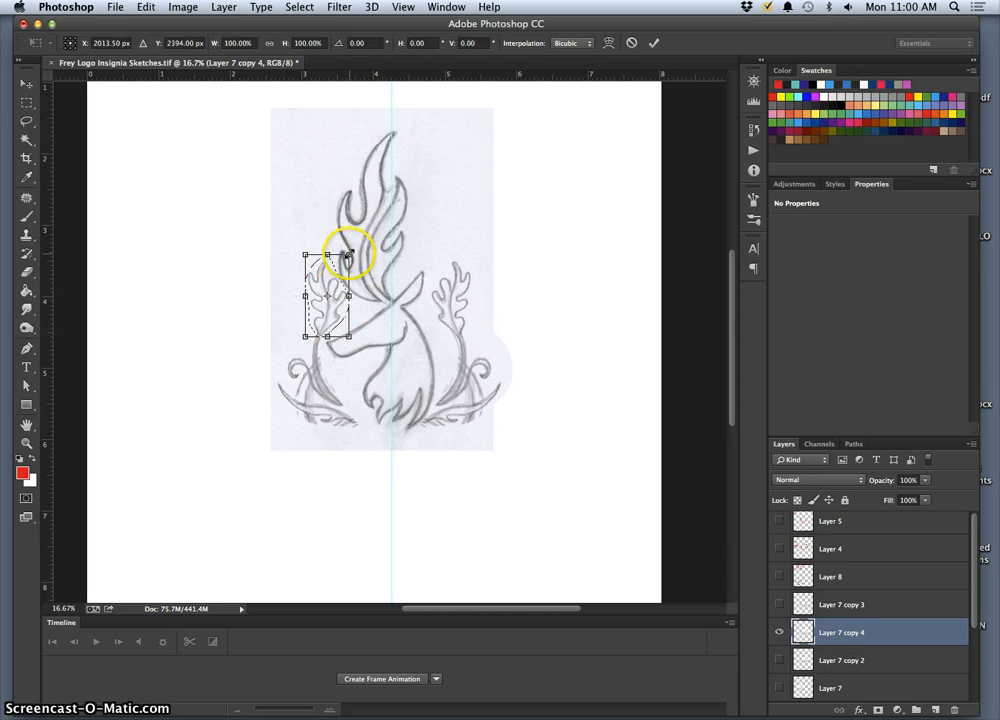
drag(328, 266, 328, 270)
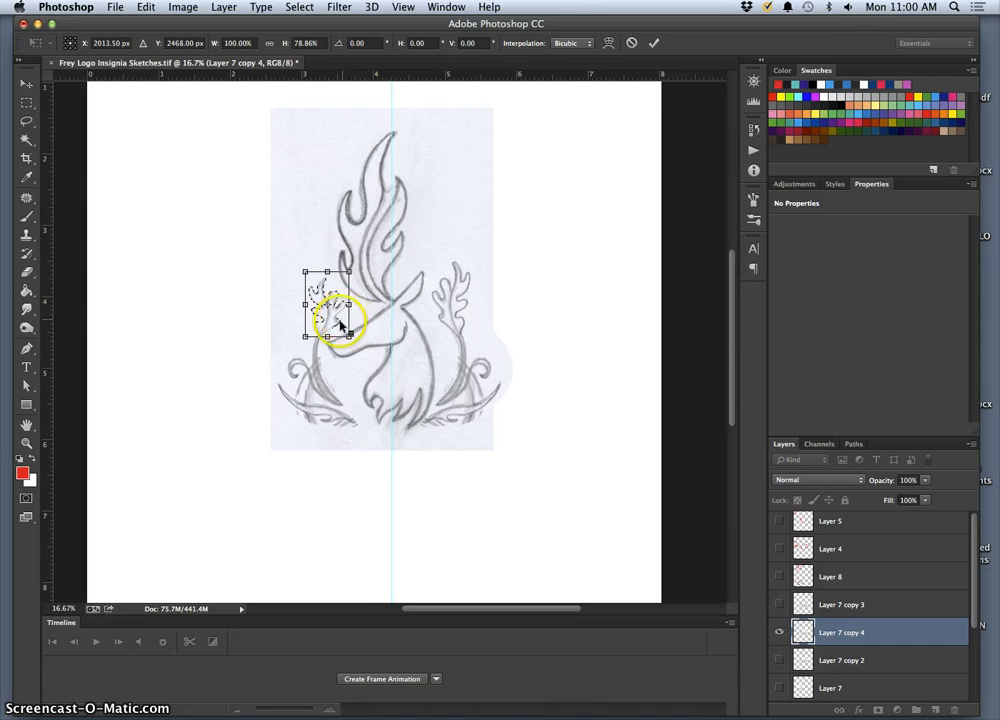
Warp the left branch's leafy top by pulling its upper-left corner slightly inward, and apply the transformation
right_click(338, 322)
click(368, 410)
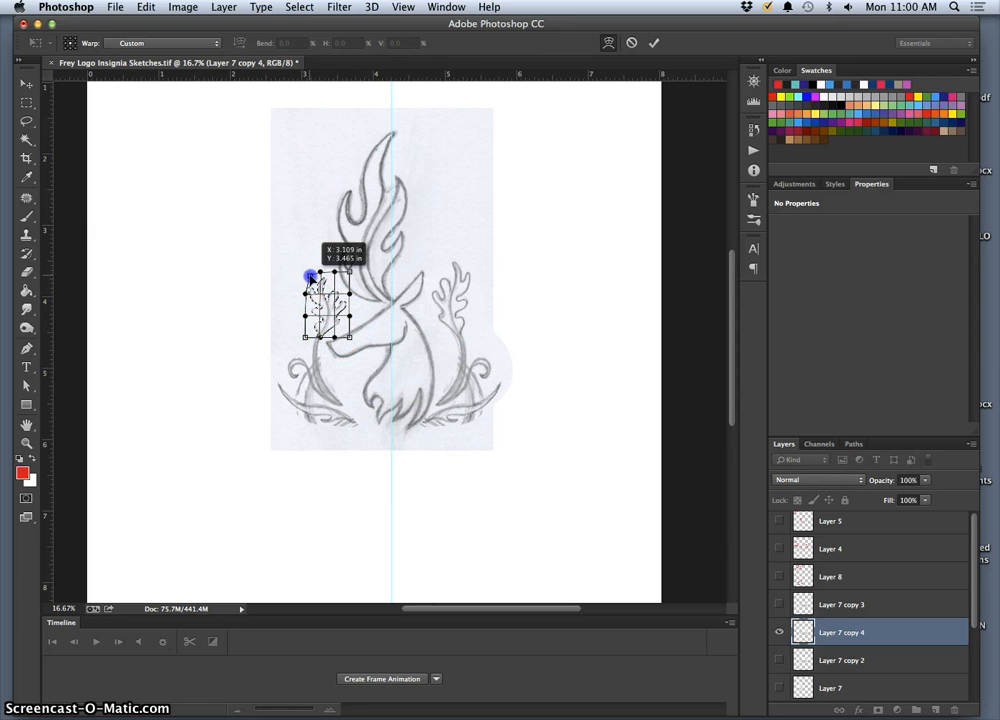
drag(310, 276, 310, 277)
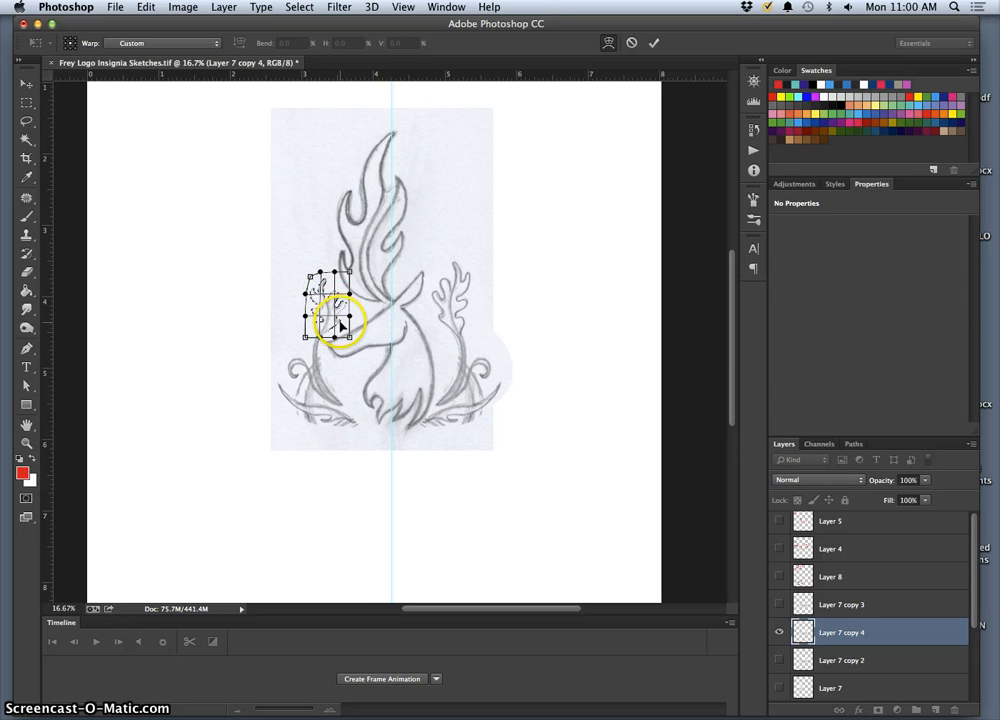
double_click(340, 325)
key(super+t)
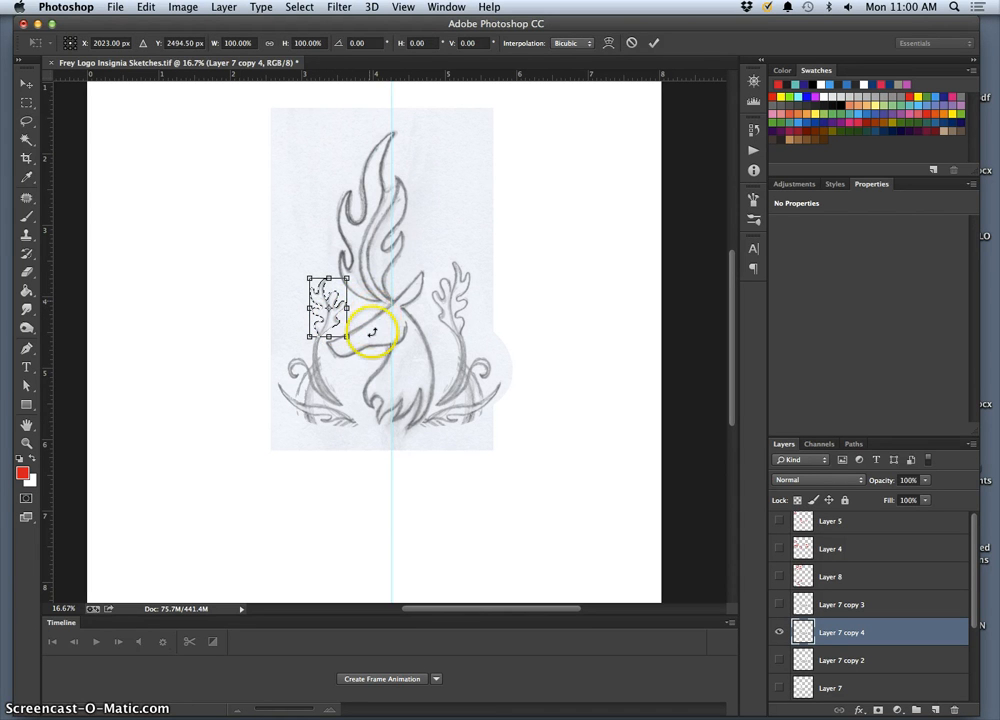
key(Return)
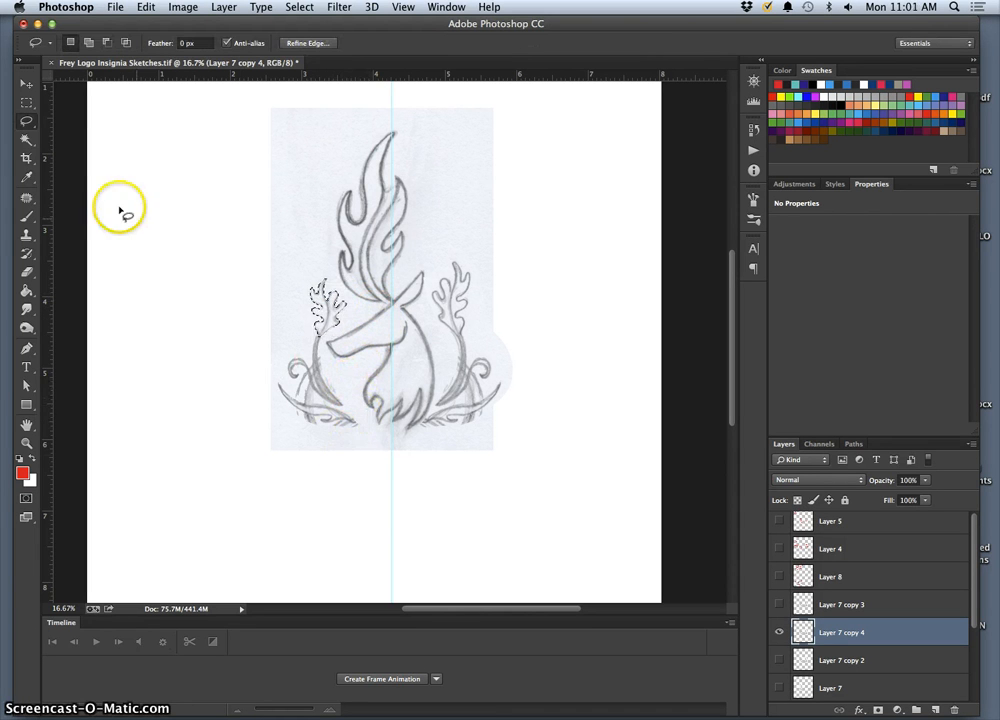
click(199, 228)
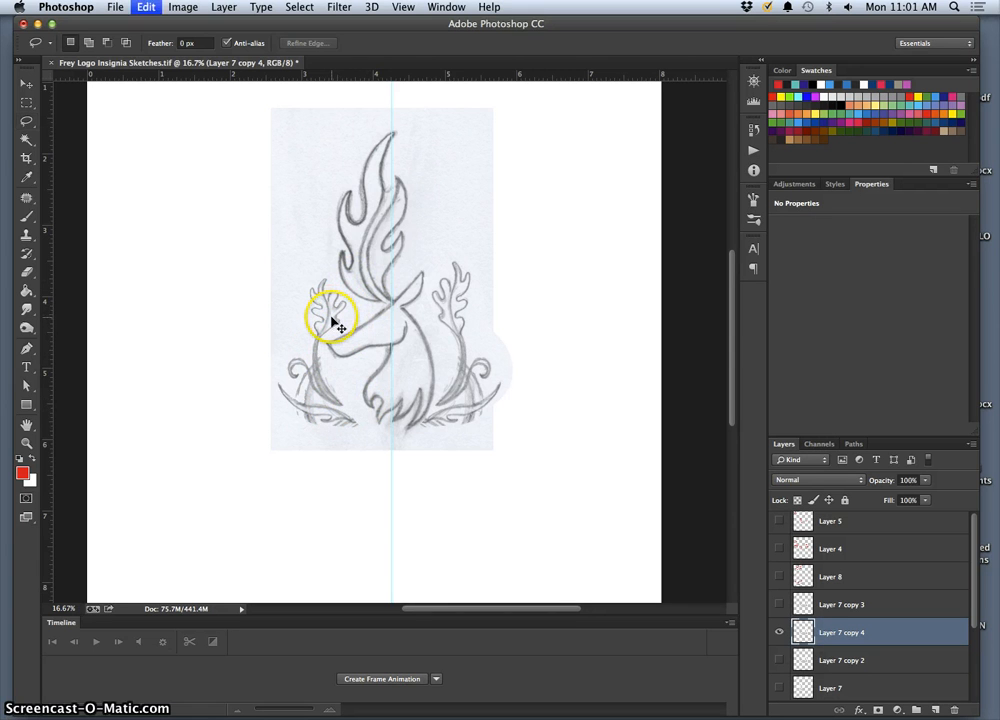
key(super+t)
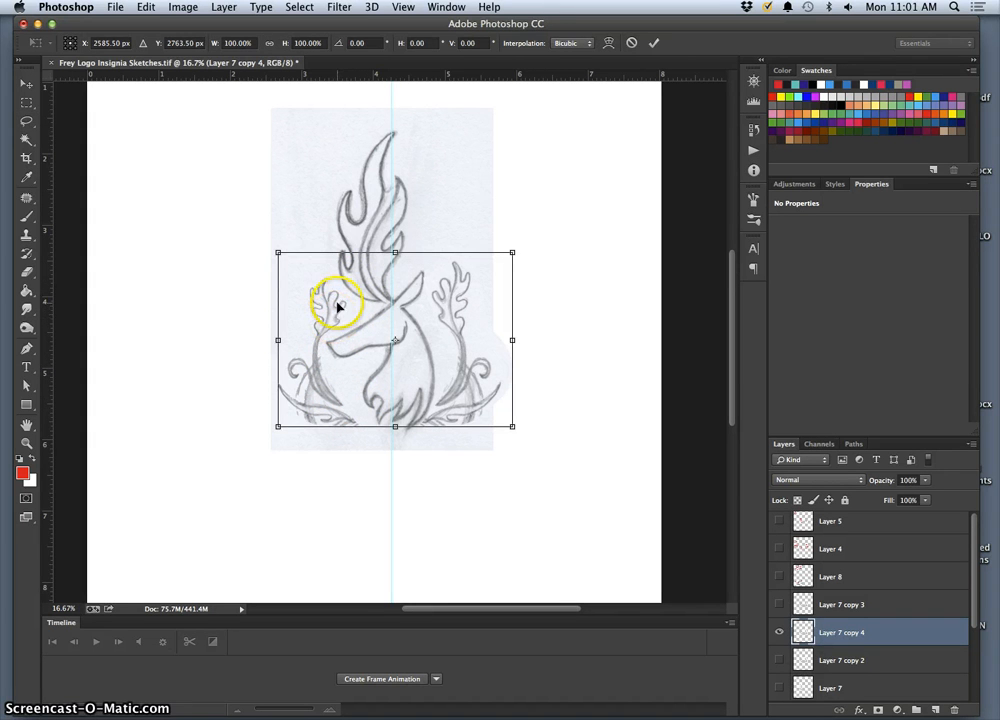
key(Return)
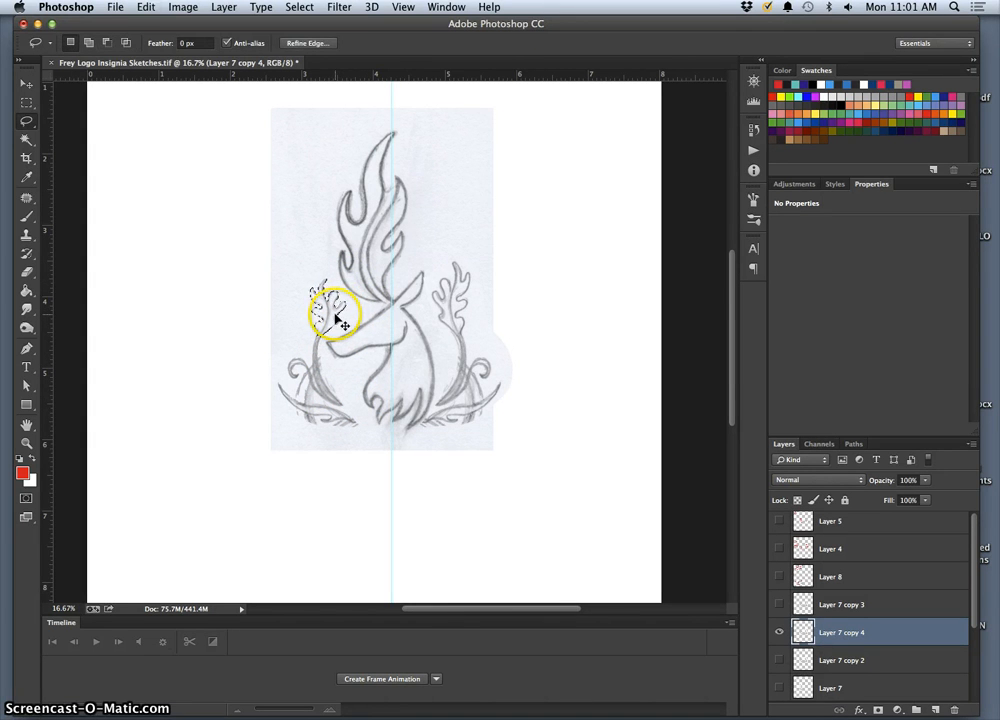
Warp the left branch's leafy top so its lobes facing the stag shift up and inward, and apply the transformation
key(super+t)
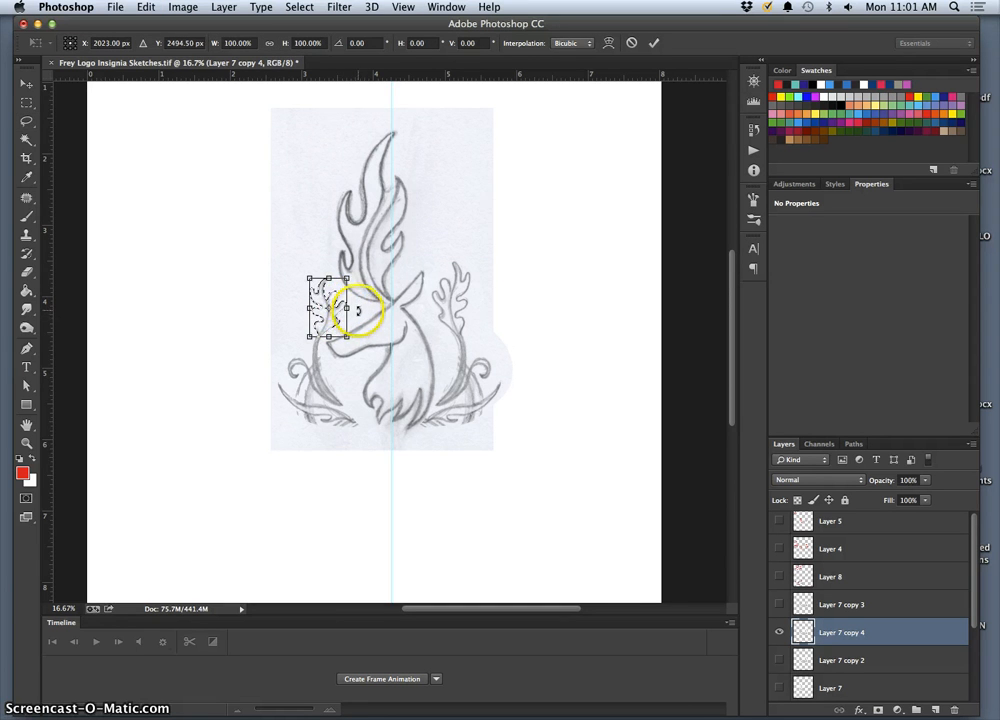
key(super+plus)
key(super+plus)
key(super+plus)
key(super+plus)
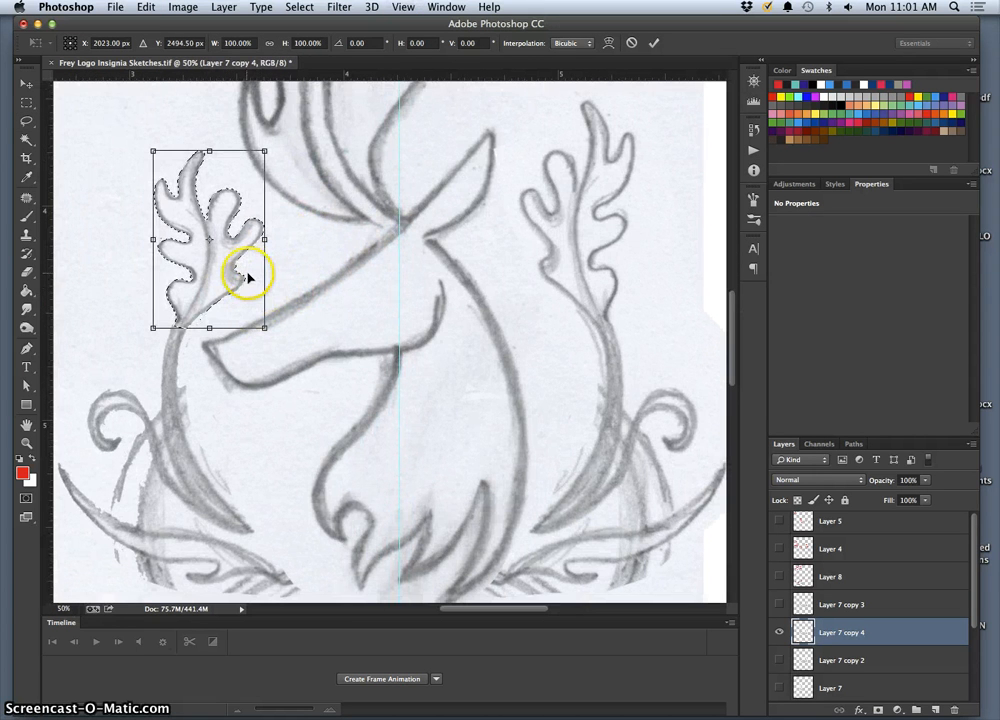
right_click(251, 283)
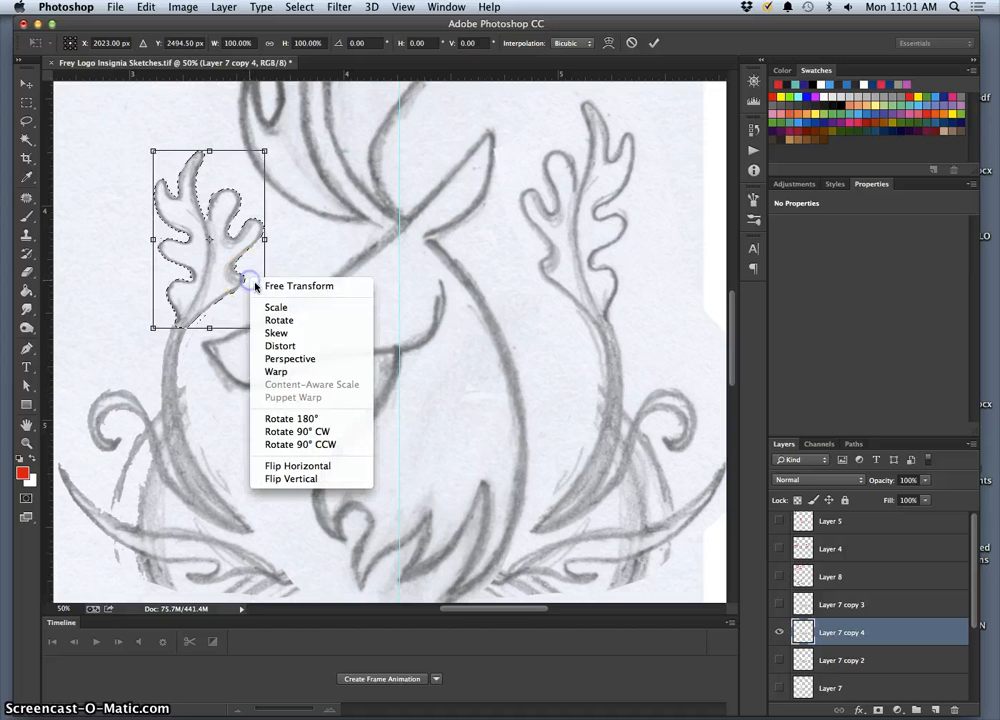
click(288, 371)
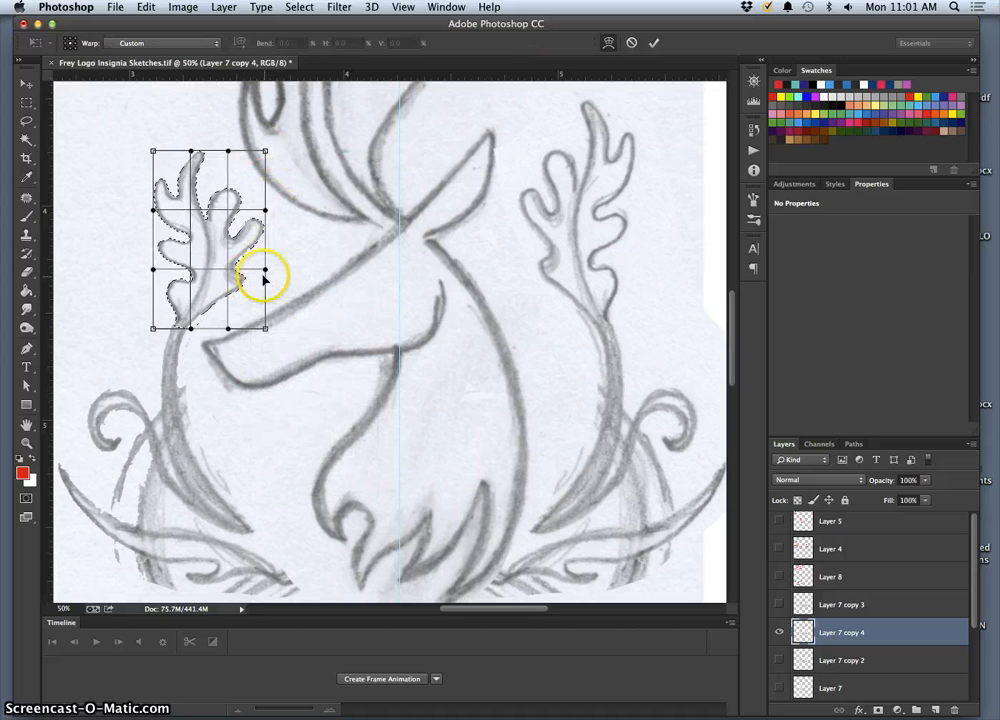
drag(258, 262, 235, 252)
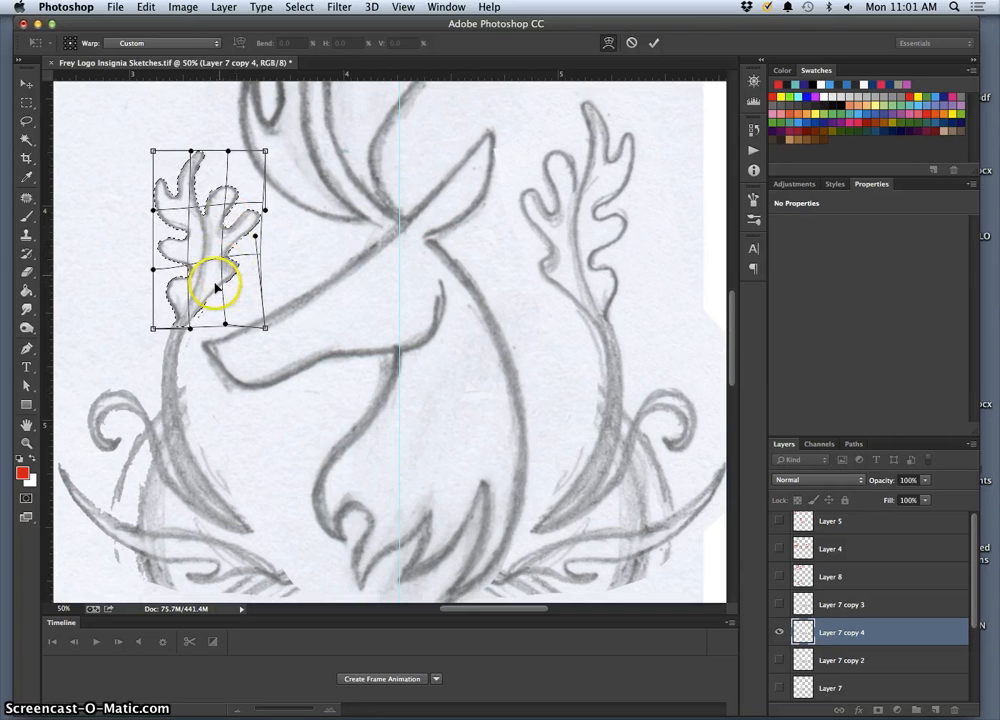
key(Return)
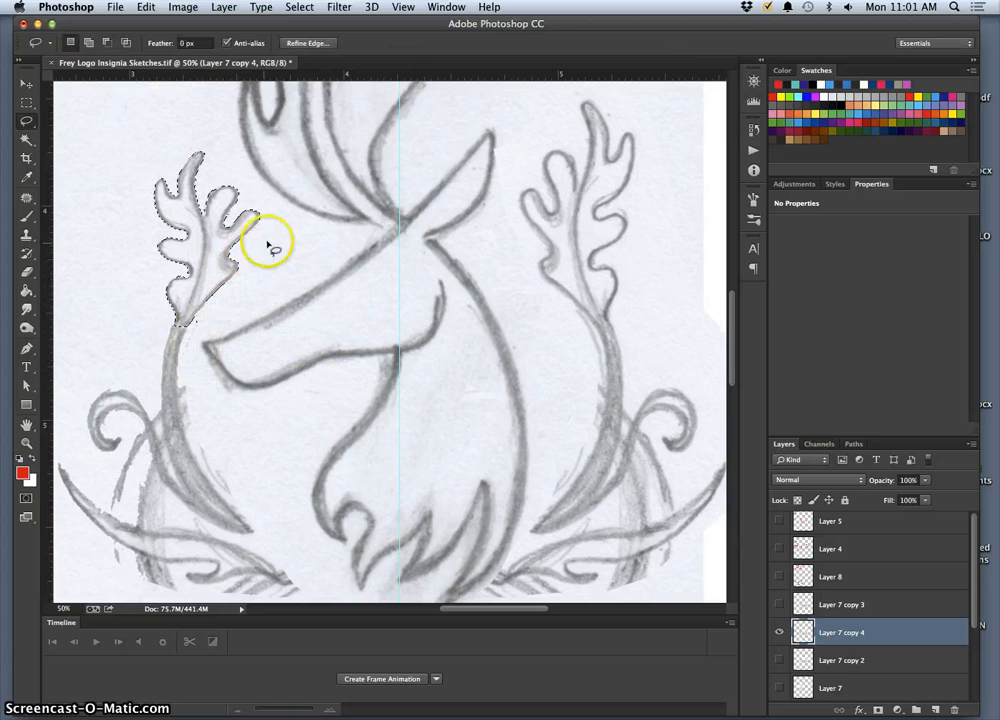
Clear the selection and briefly show Layer 7 copy 3 to compare it with the reshaped branch
key(super+minus)
key(super+minus)
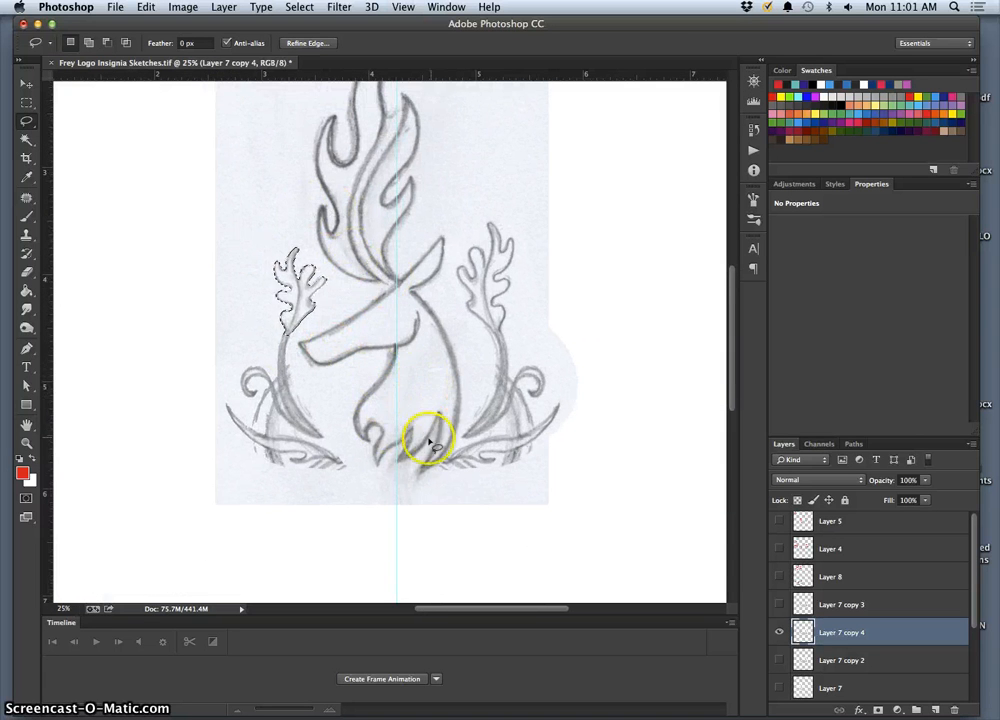
key(super+minus)
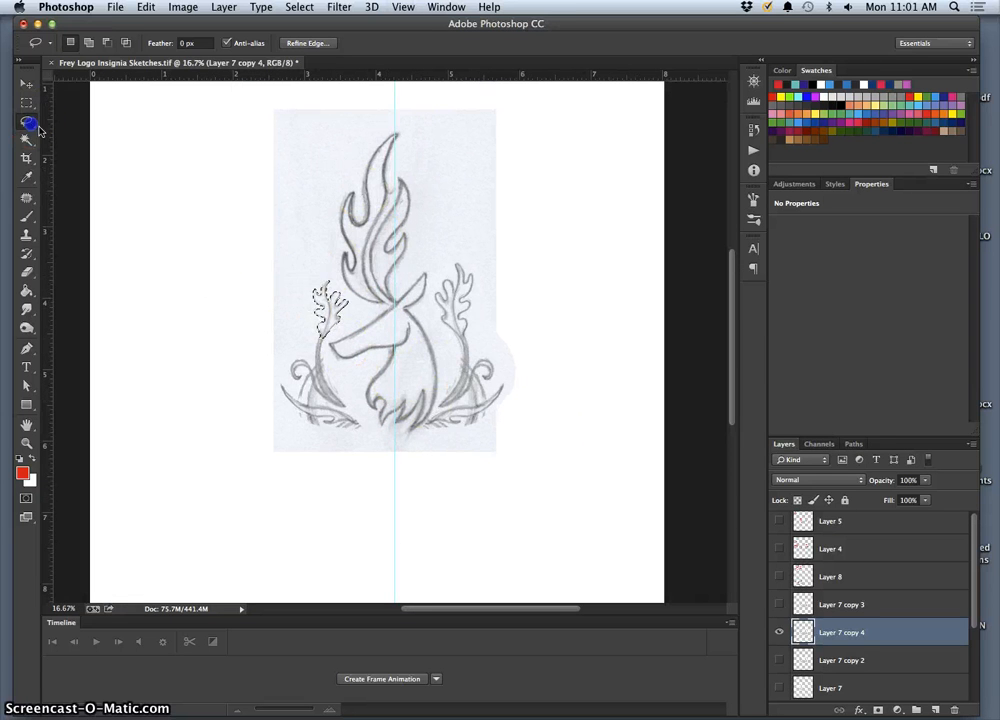
click(190, 176)
click(605, 265)
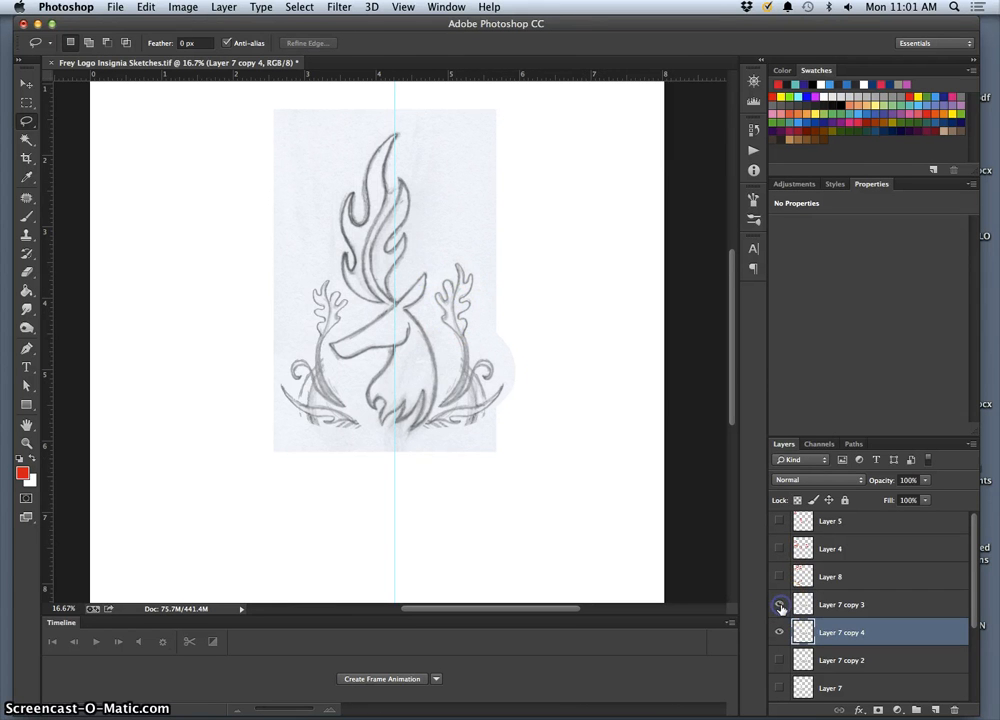
Select the whole left branch ornament with a rectangular marquee, copy it to a new layer, and duplicate that layer
click(27, 102)
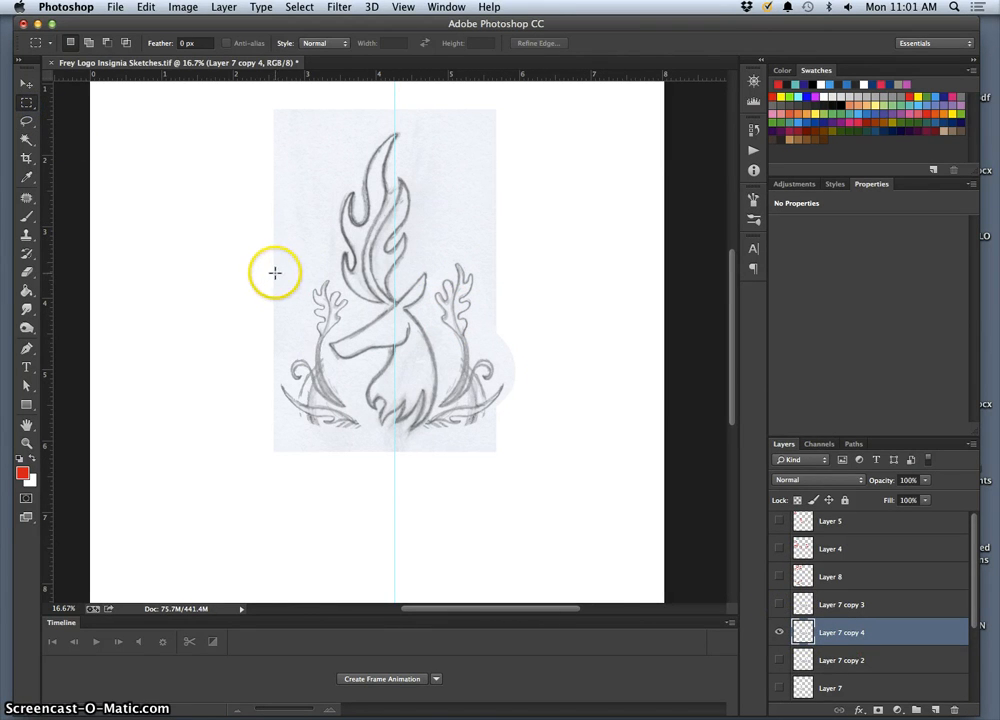
drag(275, 272, 367, 436)
key(super+j)
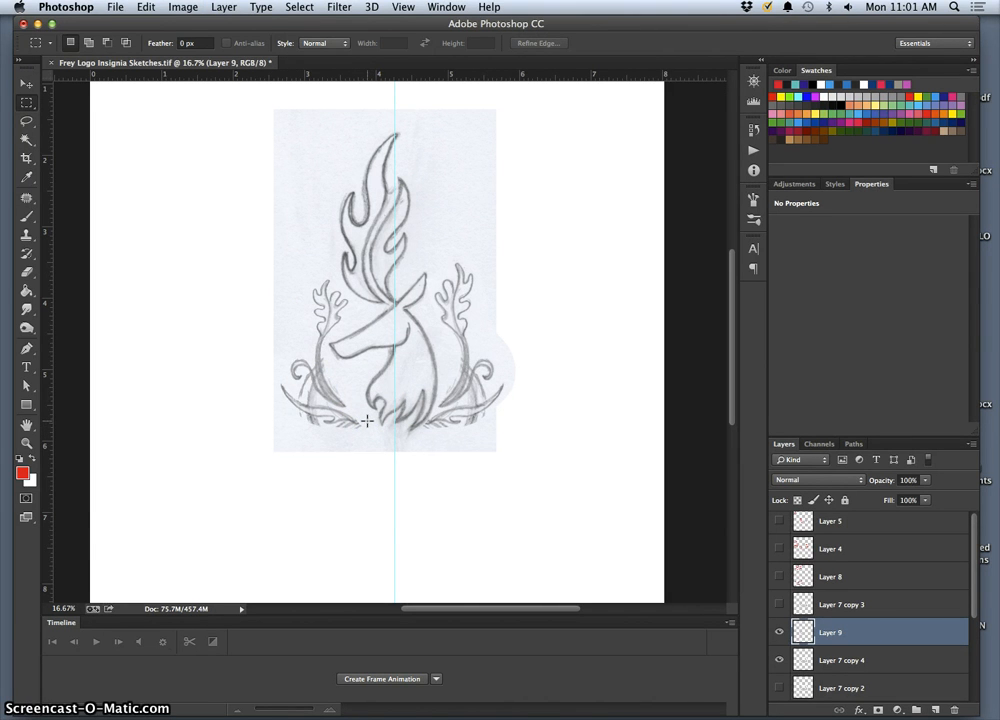
click(490, 487)
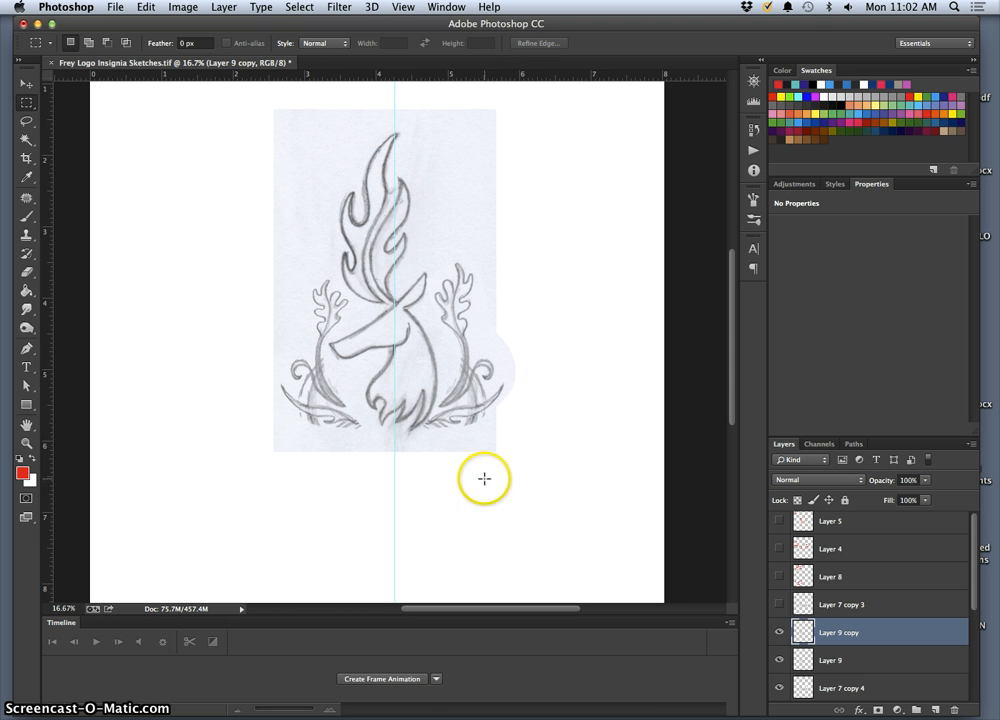
Flip the duplicated branch layer horizontally, apply the transformation, and move it over the right-hand branch as its mirrored counterpart
key(super+t)
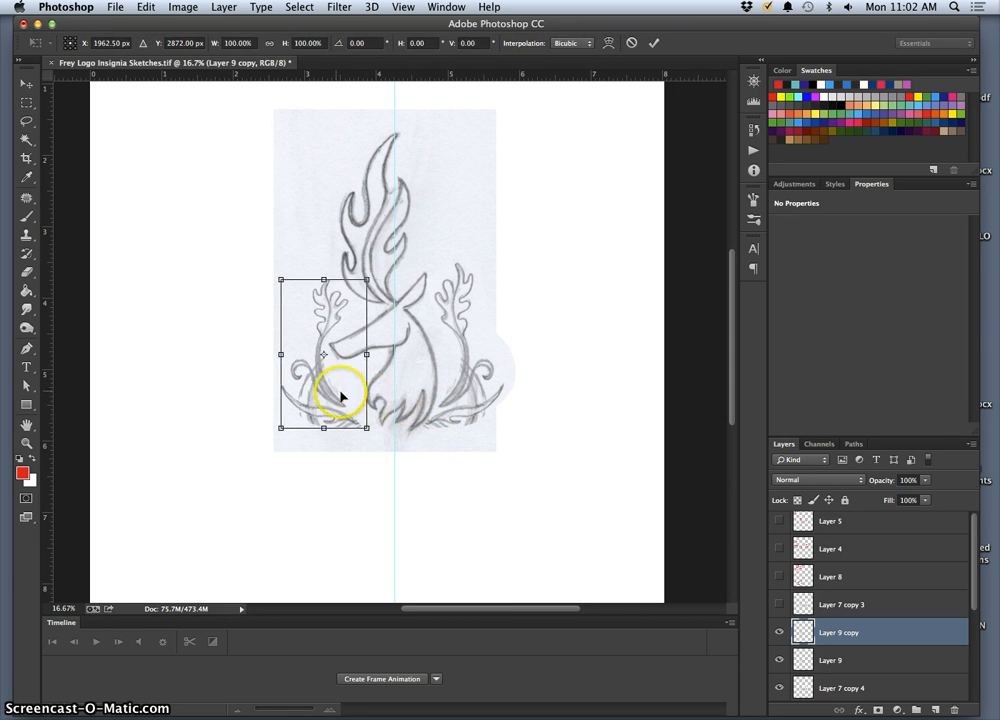
right_click(338, 405)
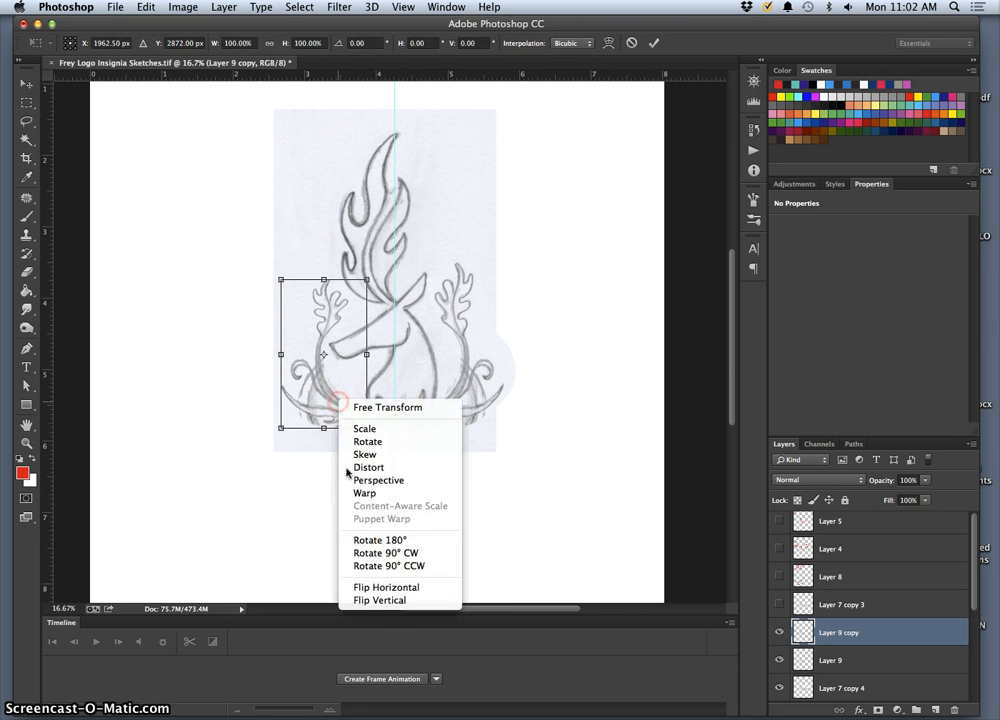
click(357, 585)
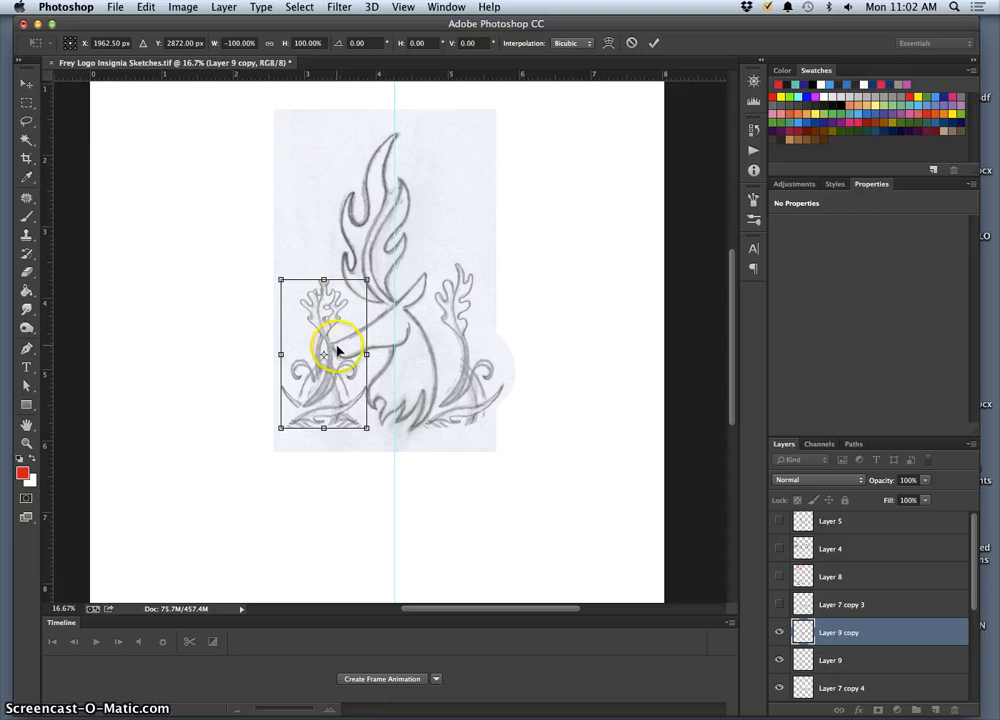
click(26, 83)
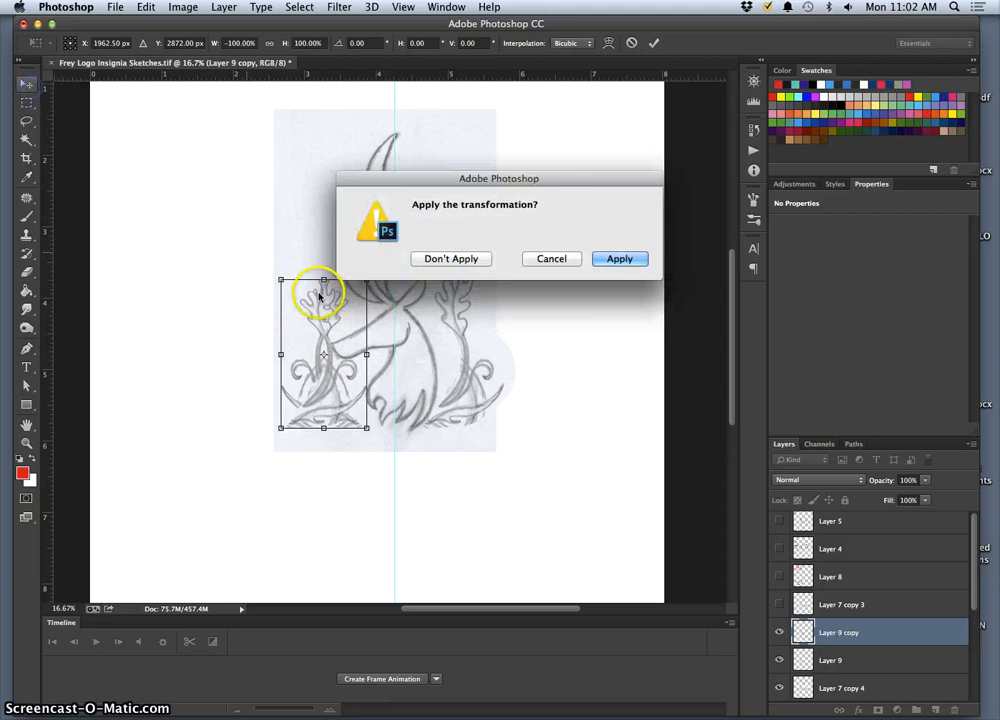
click(617, 258)
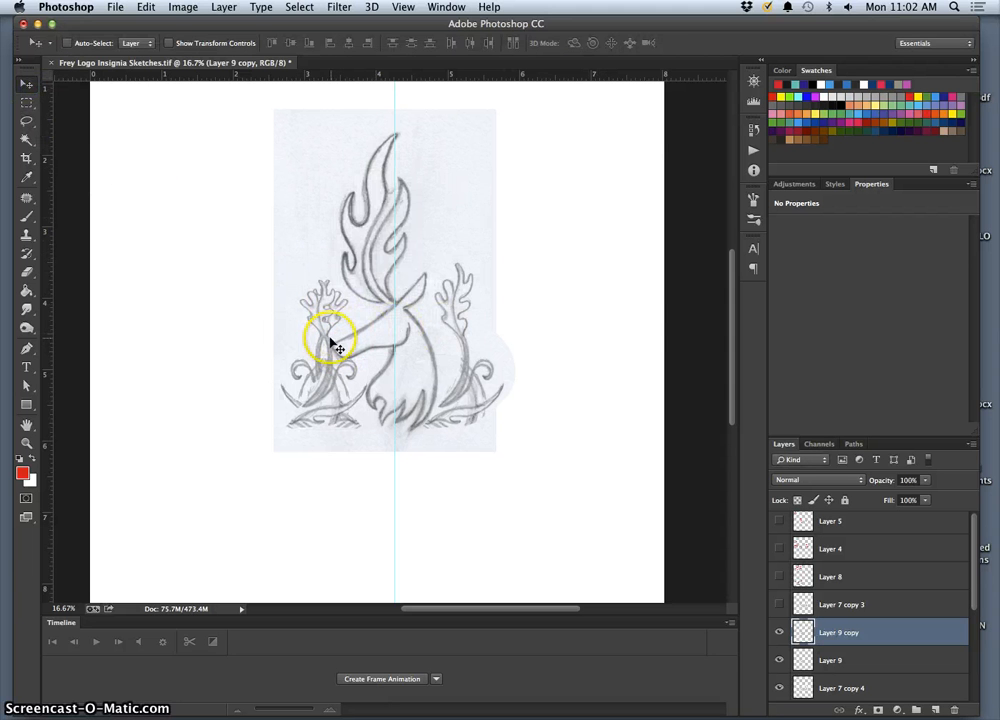
drag(331, 345, 466, 324)
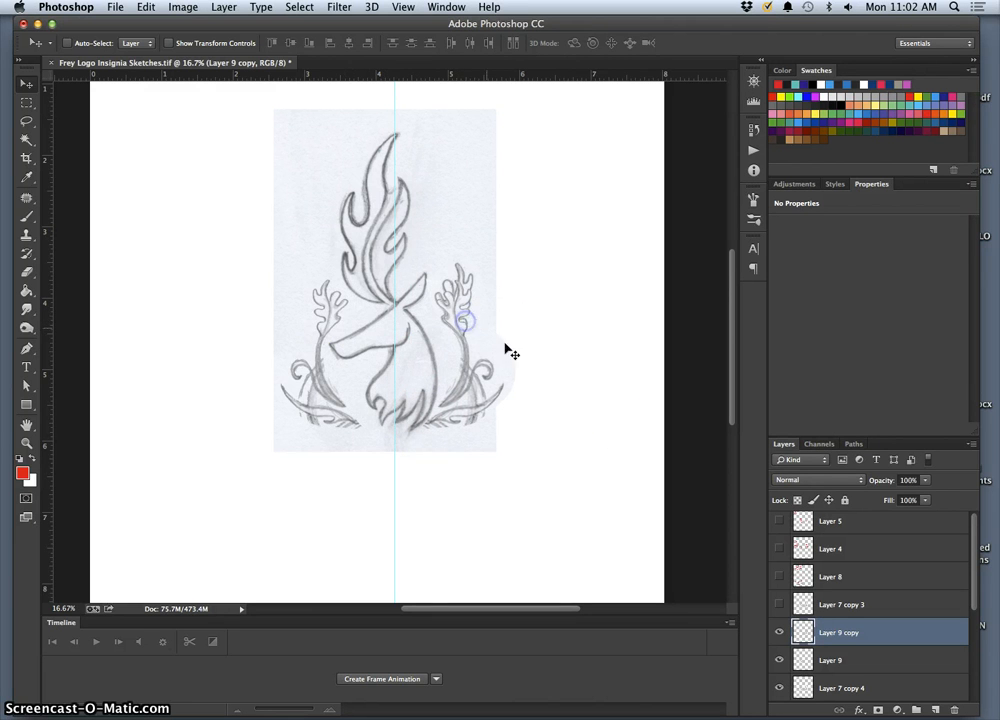
Hide Layer 7 copy 4 with the old branch artwork and hide the vertical centre guide
click(781, 688)
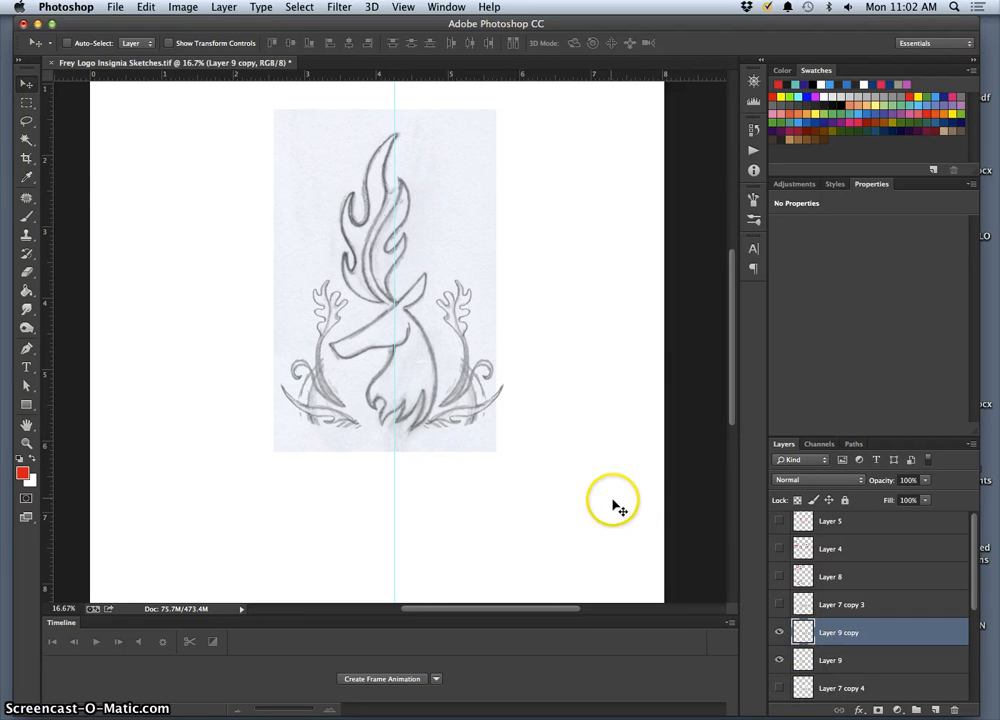
key(super+apostrophe)
key(super+apostrophe)
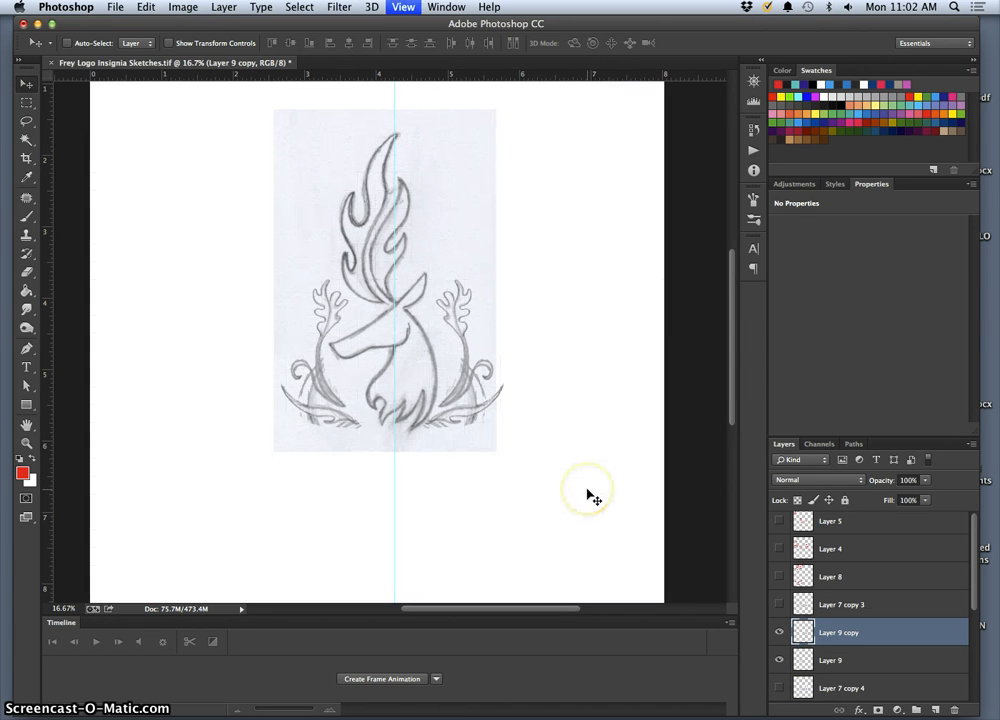
click(593, 497)
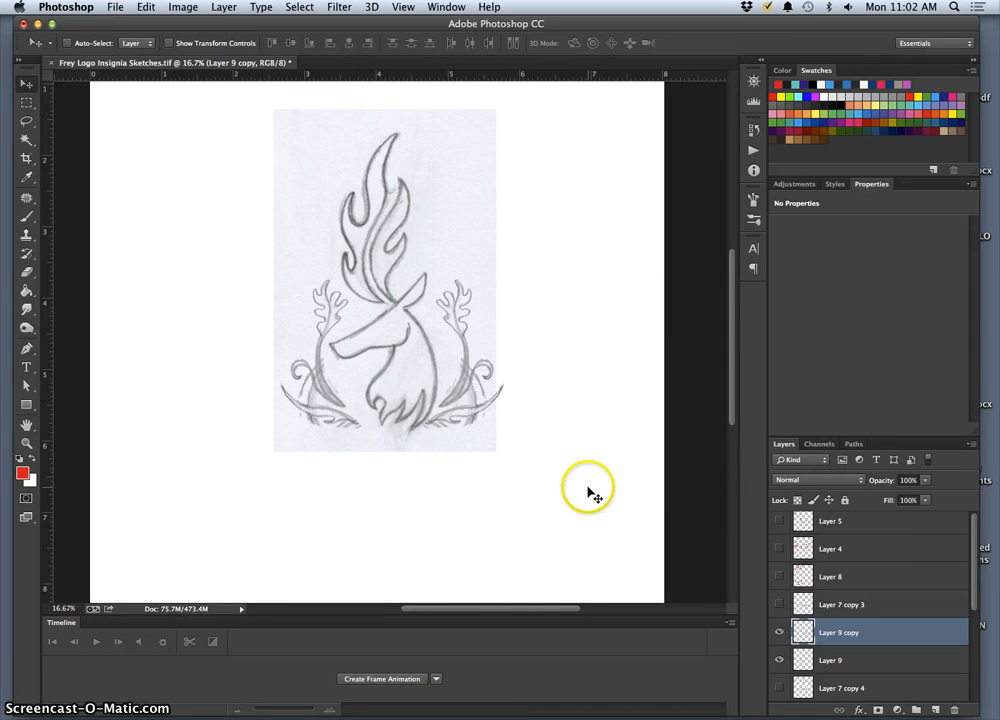
Save the layered sketch document under its existing name
key(super+minus)
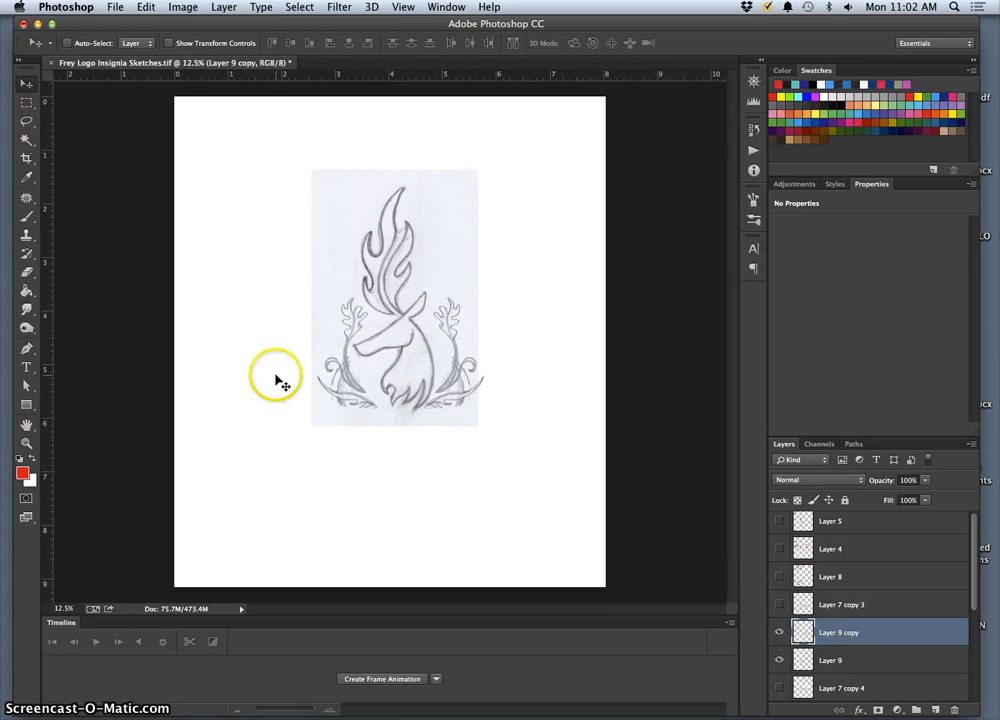
click(145, 7)
mouse_move(116, 7)
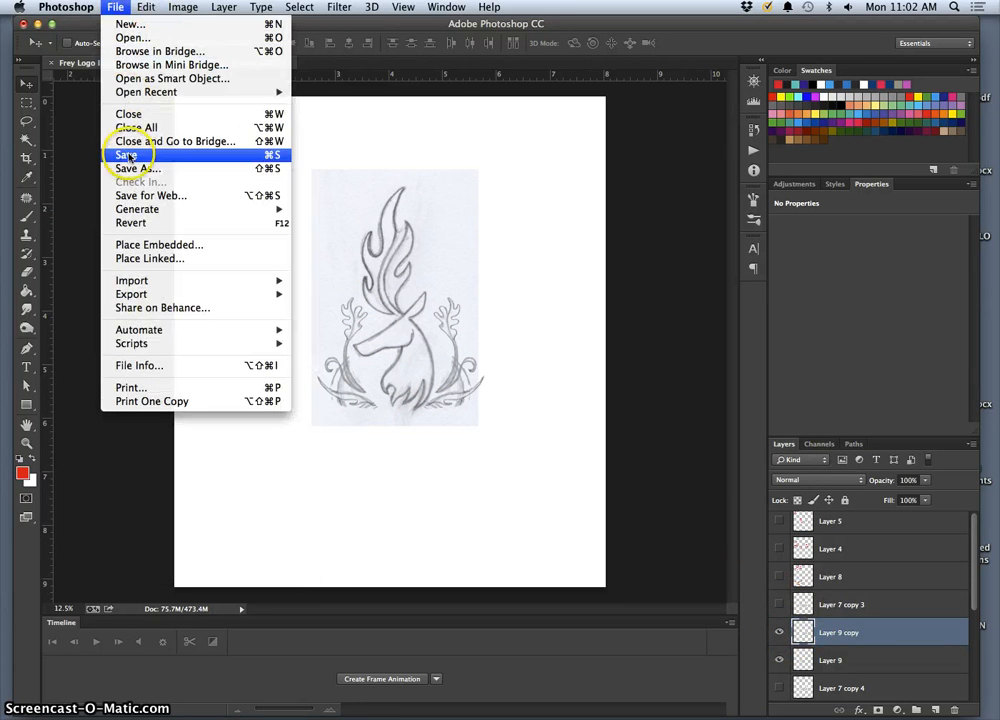
click(129, 160)
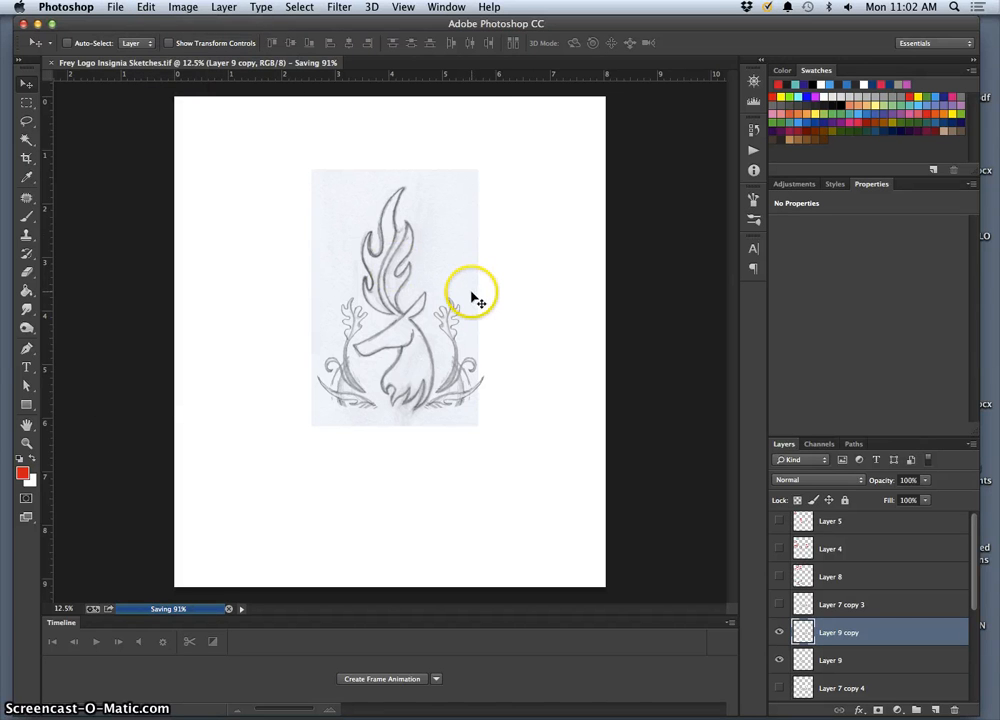
mouse_move(475, 300)
mouse_down()
mouse_move(482, 357)
mouse_move(495, 343)
mouse_up()
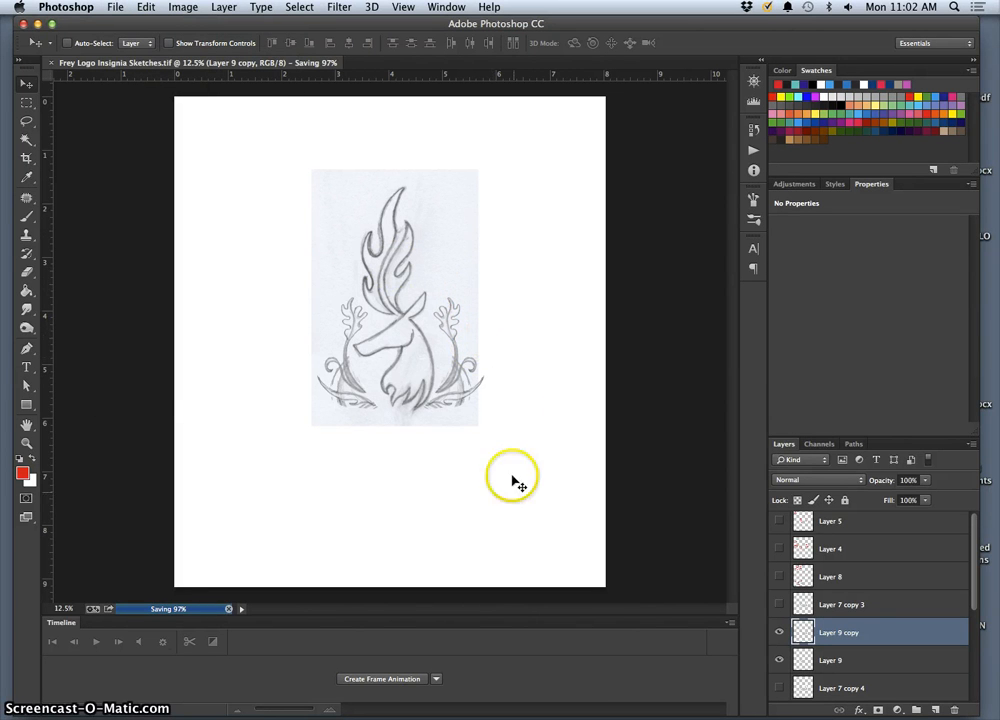
Crop the canvas on all four sides to a portrait frame with narrow white margins around the stag sketch
click(25, 122)
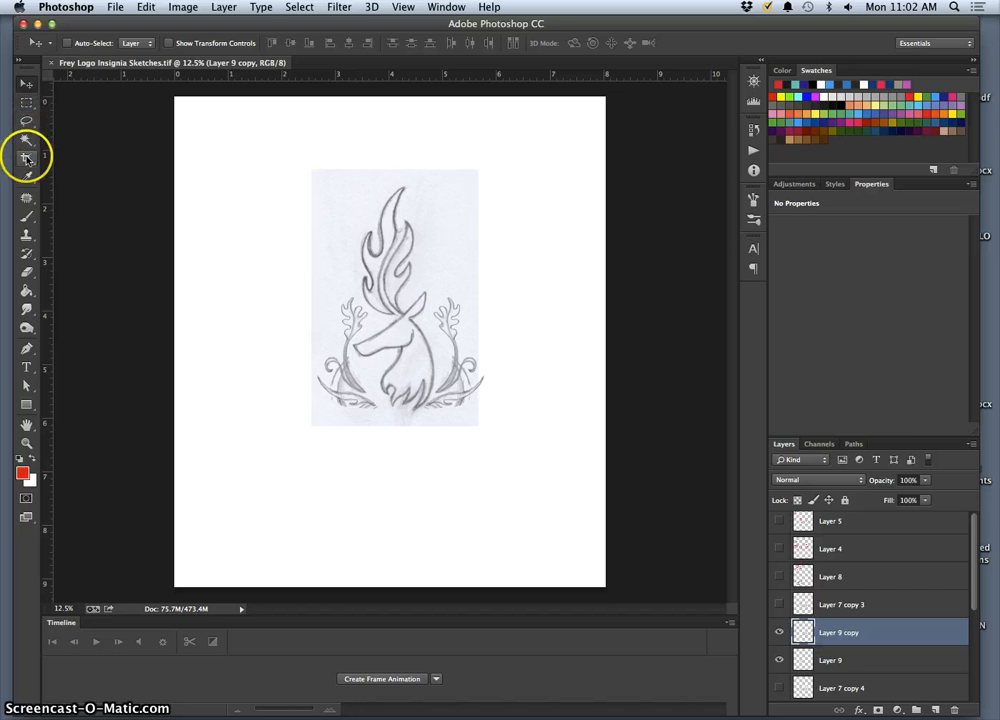
click(26, 158)
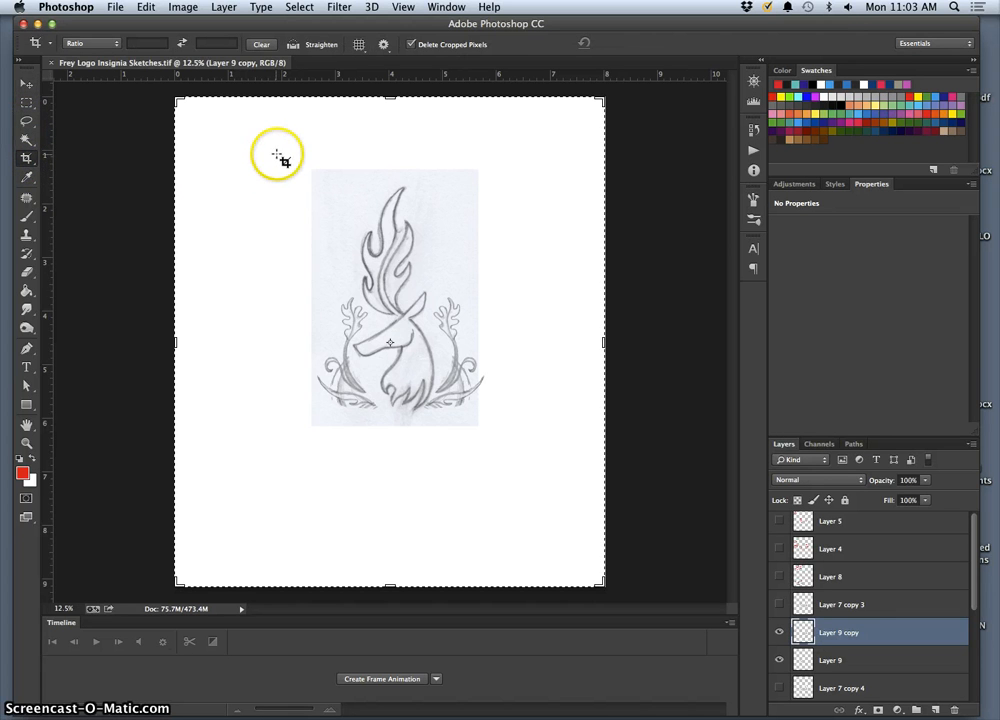
drag(386, 96, 389, 135)
drag(178, 341, 241, 339)
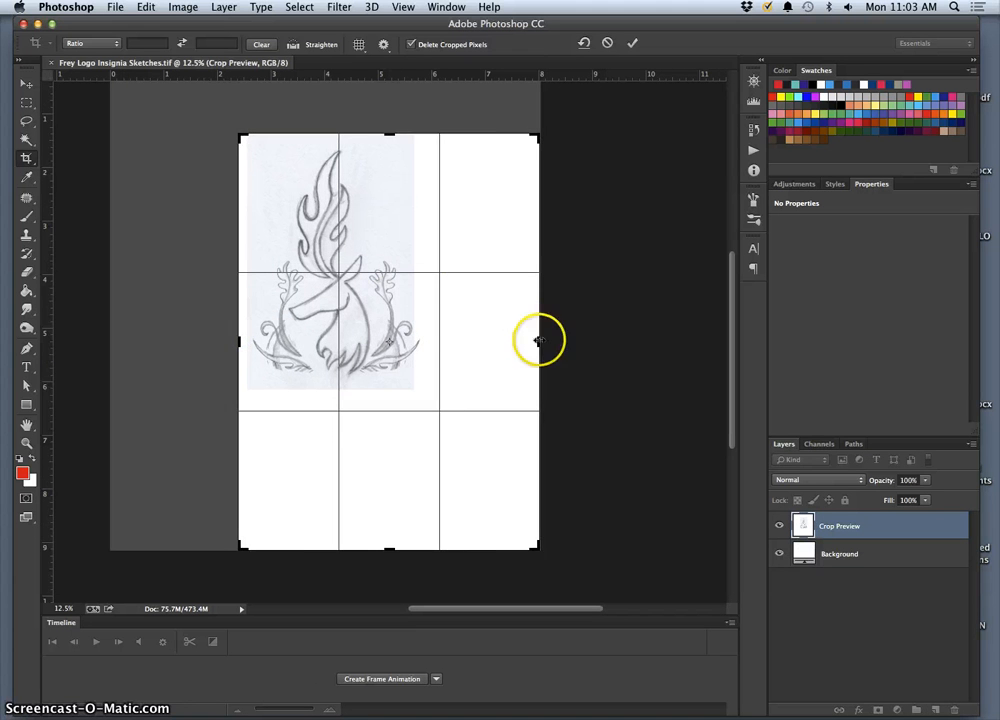
drag(539, 341, 485, 342)
drag(390, 548, 390, 476)
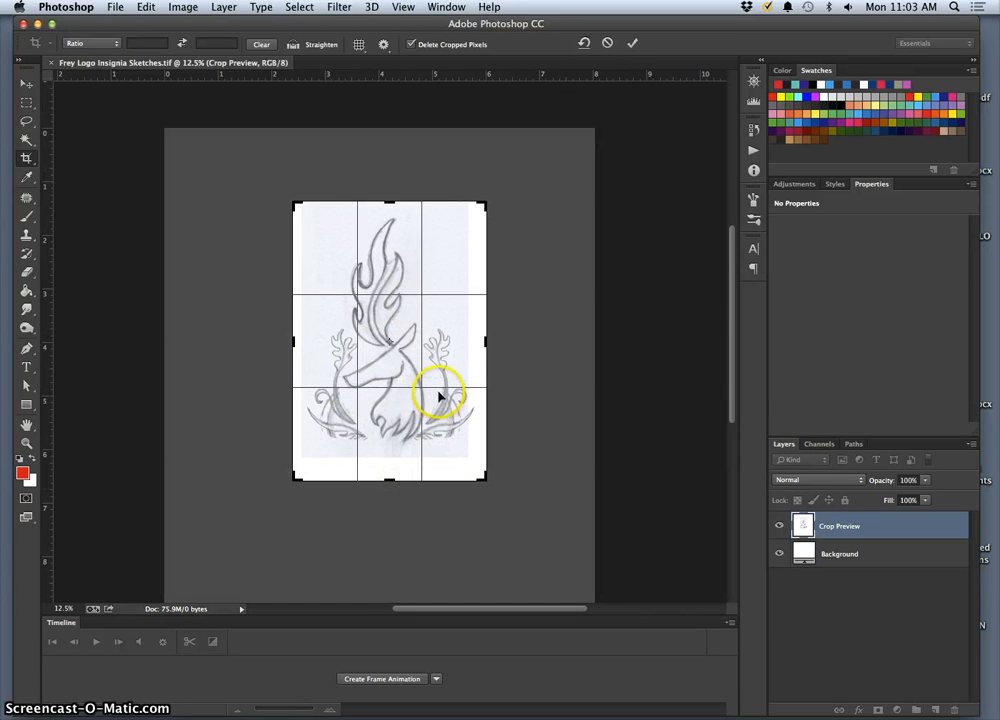
key(Return)
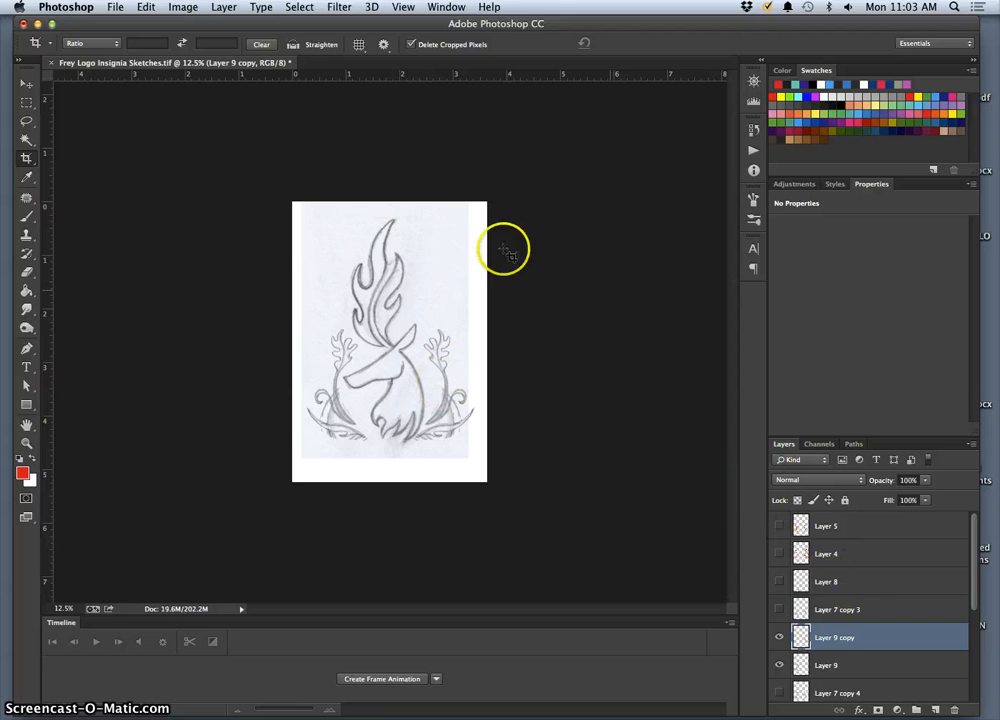
Flatten the image into a single background layer, discarding the hidden layers
click(226, 7)
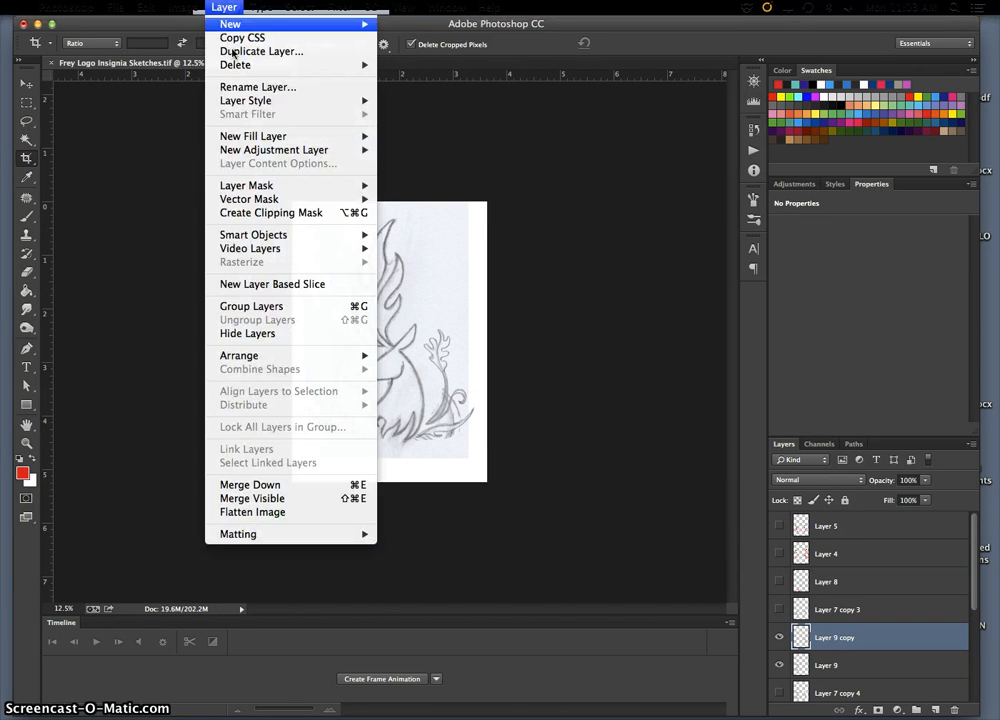
click(266, 512)
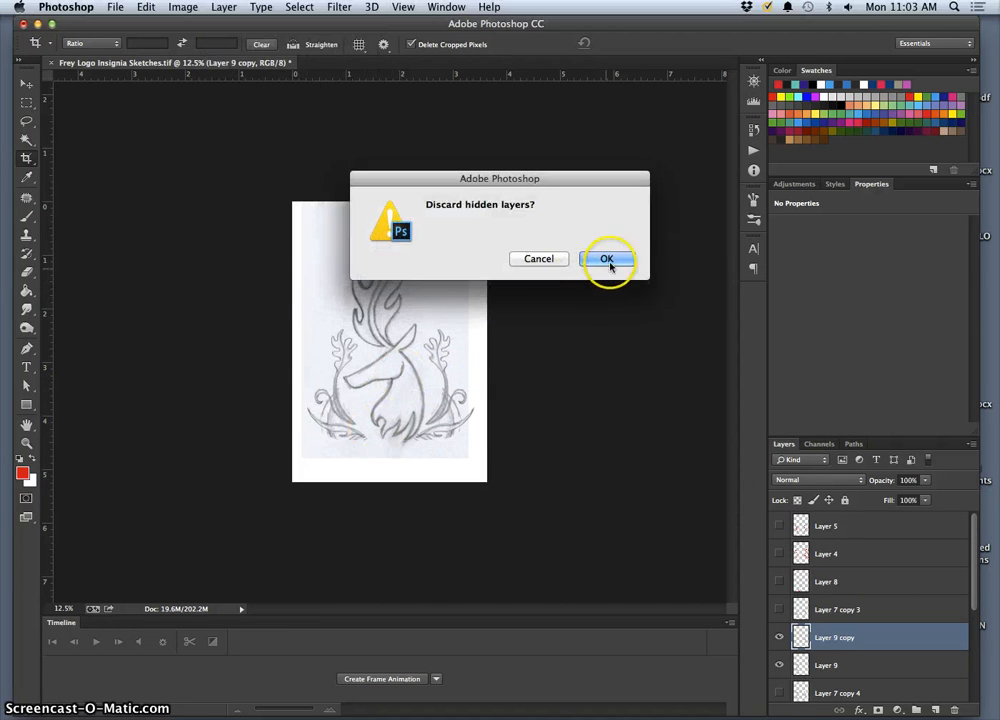
click(607, 257)
Save the flattened image to the Desktop as a JPEG, named with the student's first name followed by "Assign 6 Sketch", accepting the JPEG options
click(115, 7)
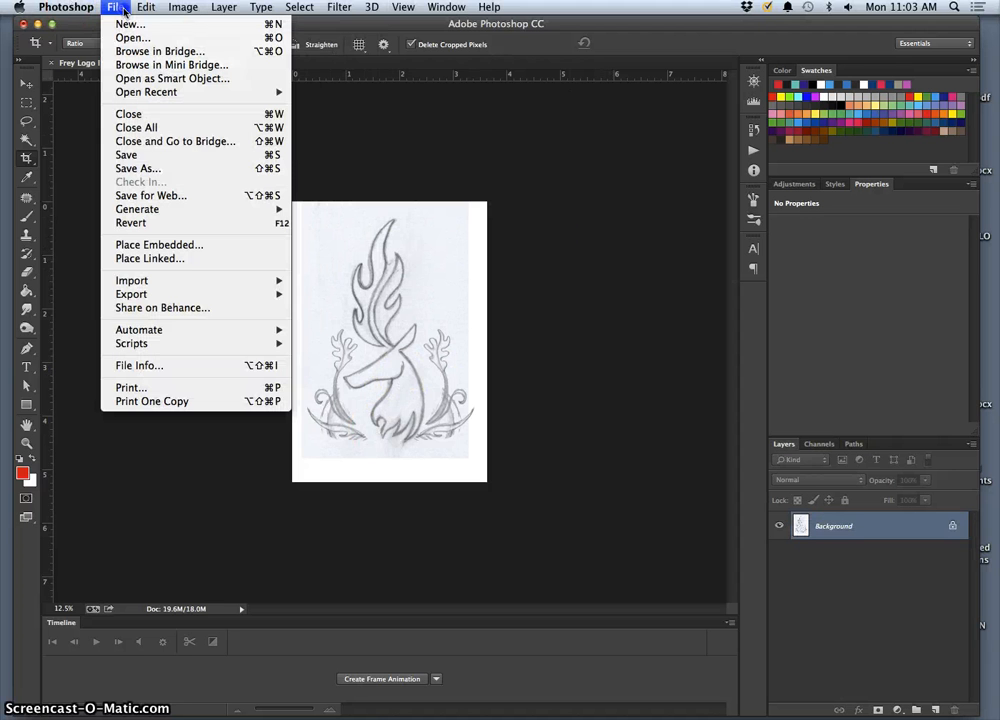
click(169, 170)
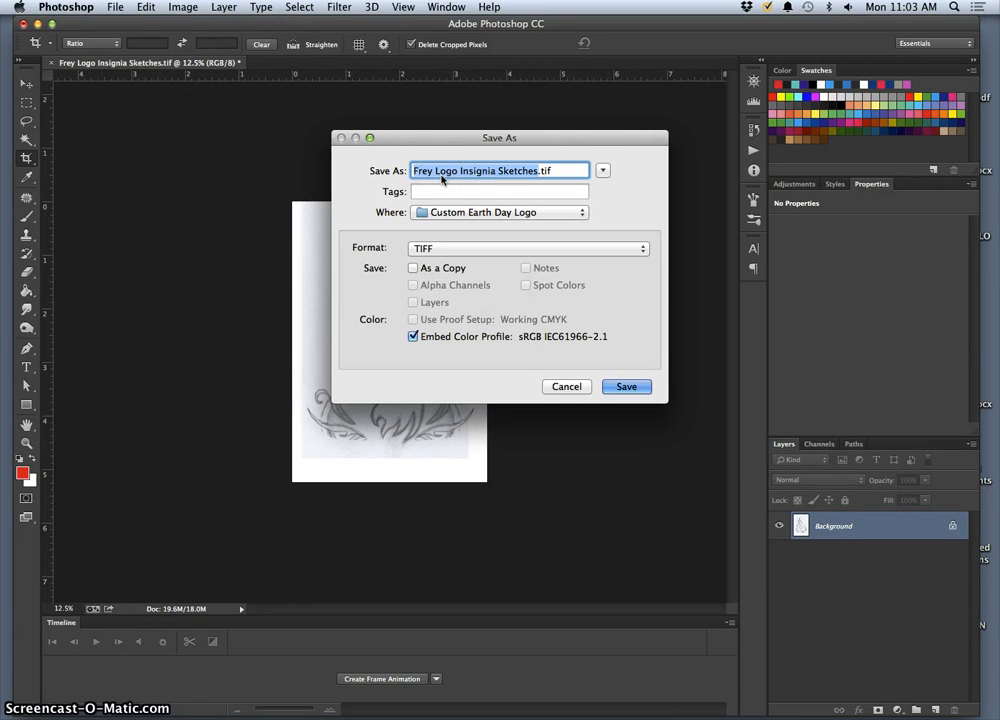
text(Karl)
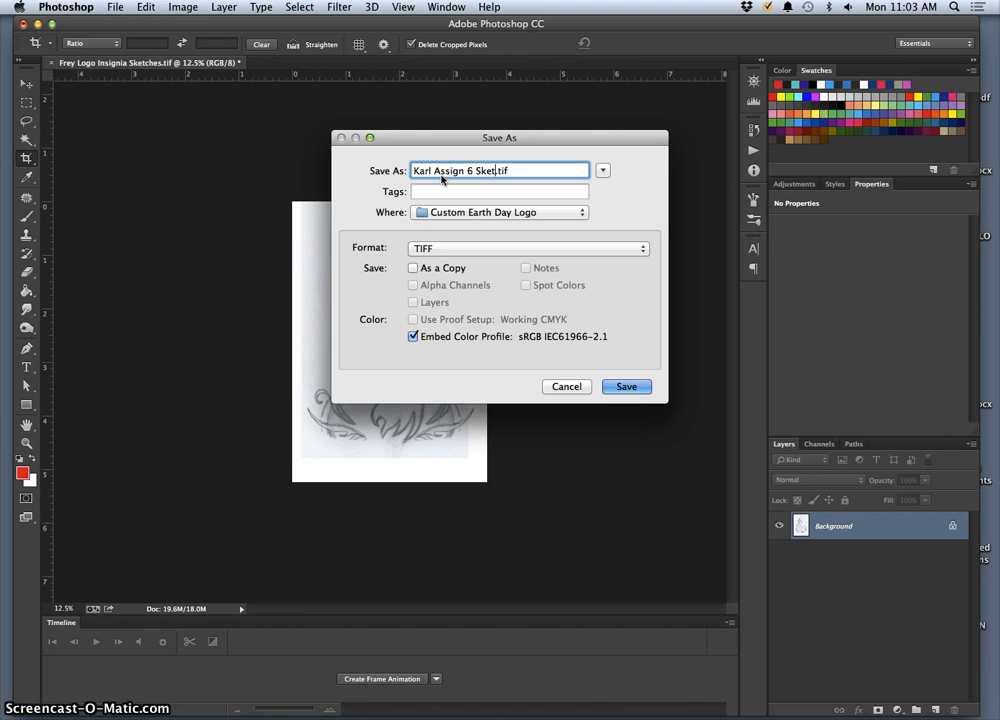
click(496, 258)
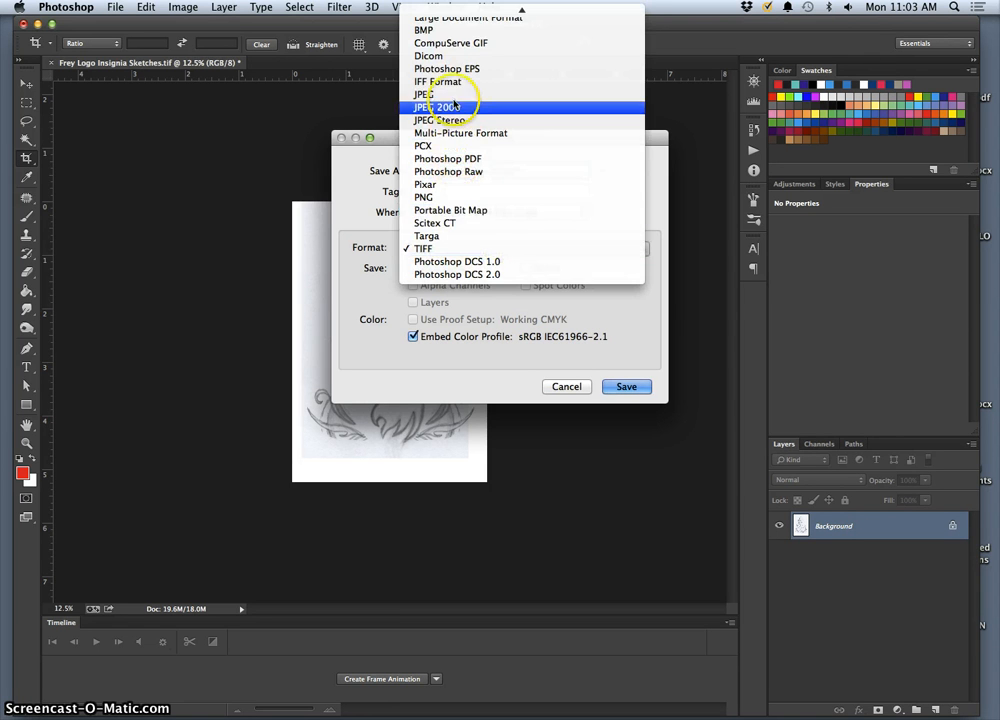
click(489, 97)
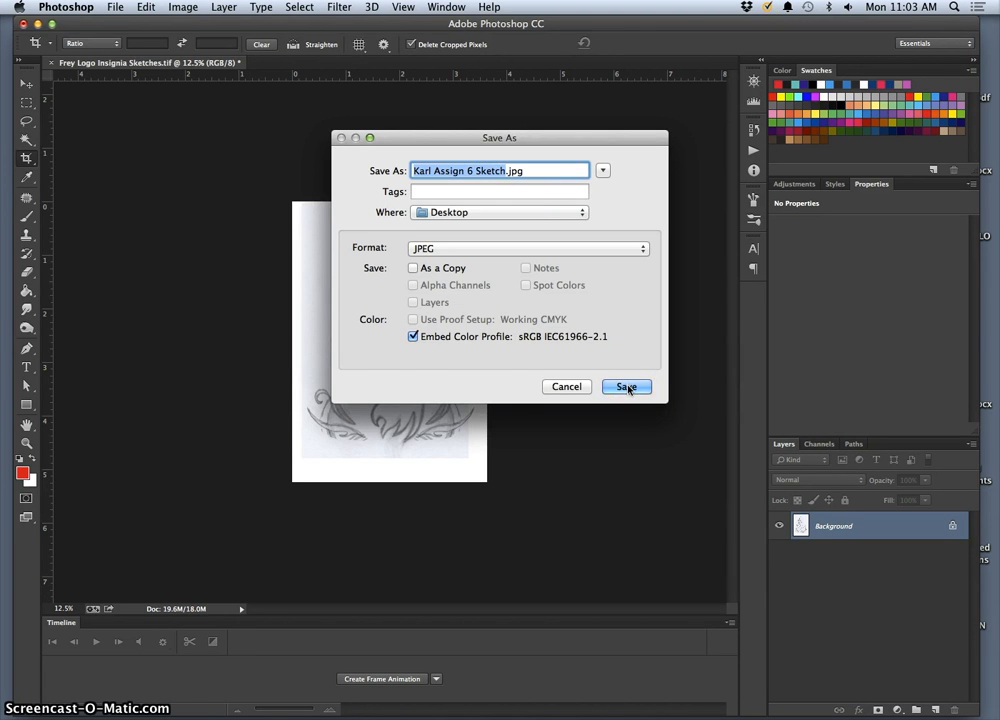
click(627, 387)
click(586, 254)
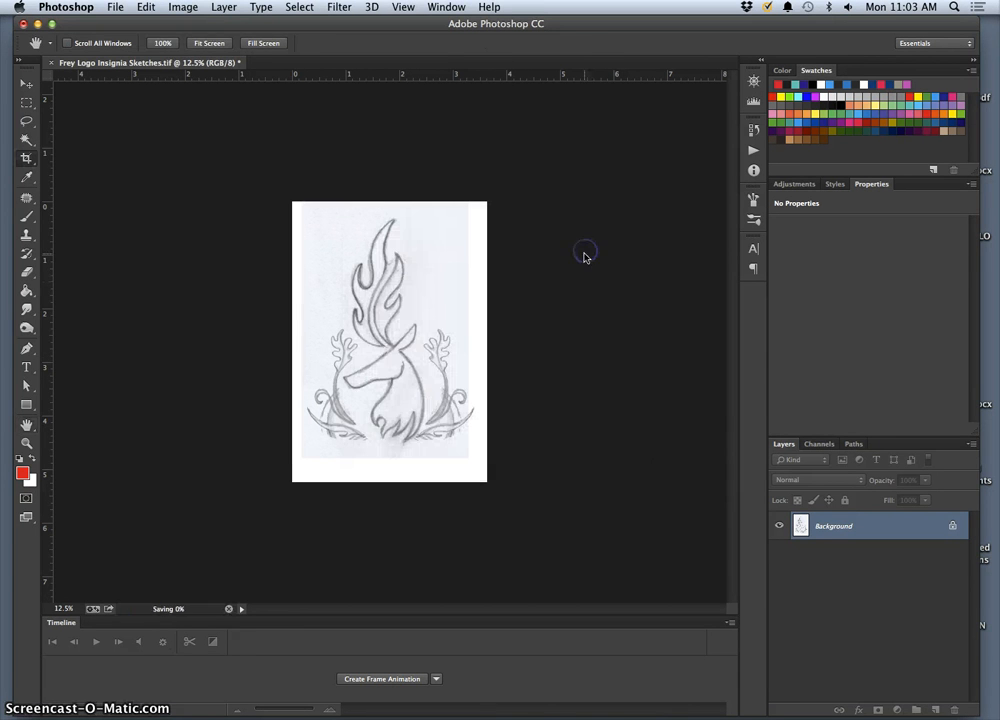
key(c)
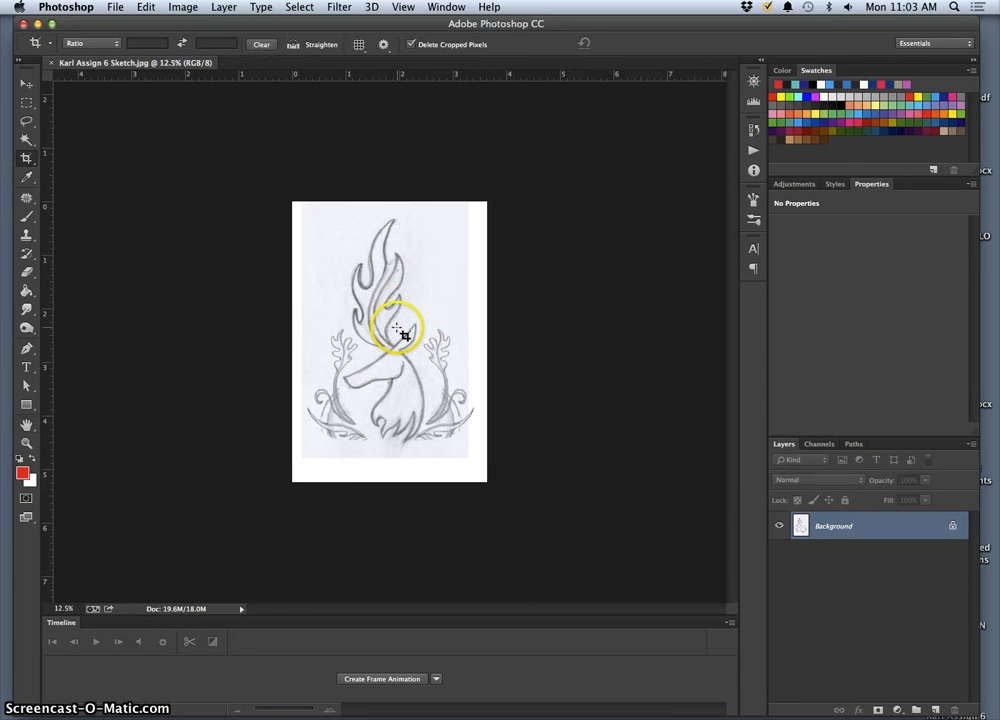
Apply Levels to the sketch with midtone input 0.46 and white input 212 to whiten the paper and darken the lines
key(super+equal)
key(super+equal)
key(super+equal)
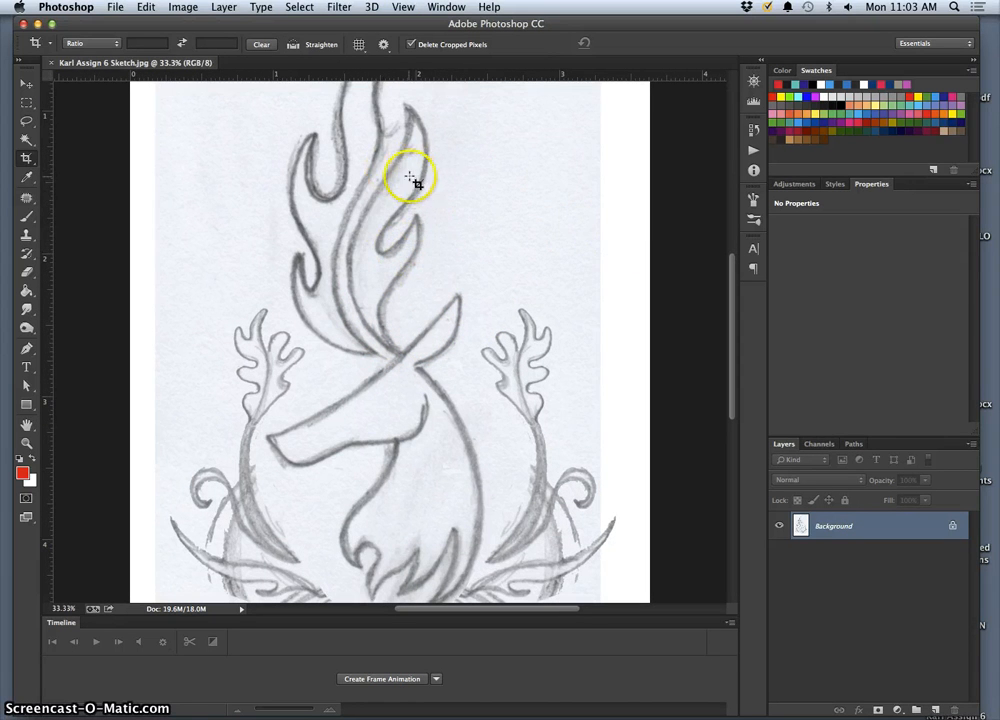
scroll(415, 217, down, 3)
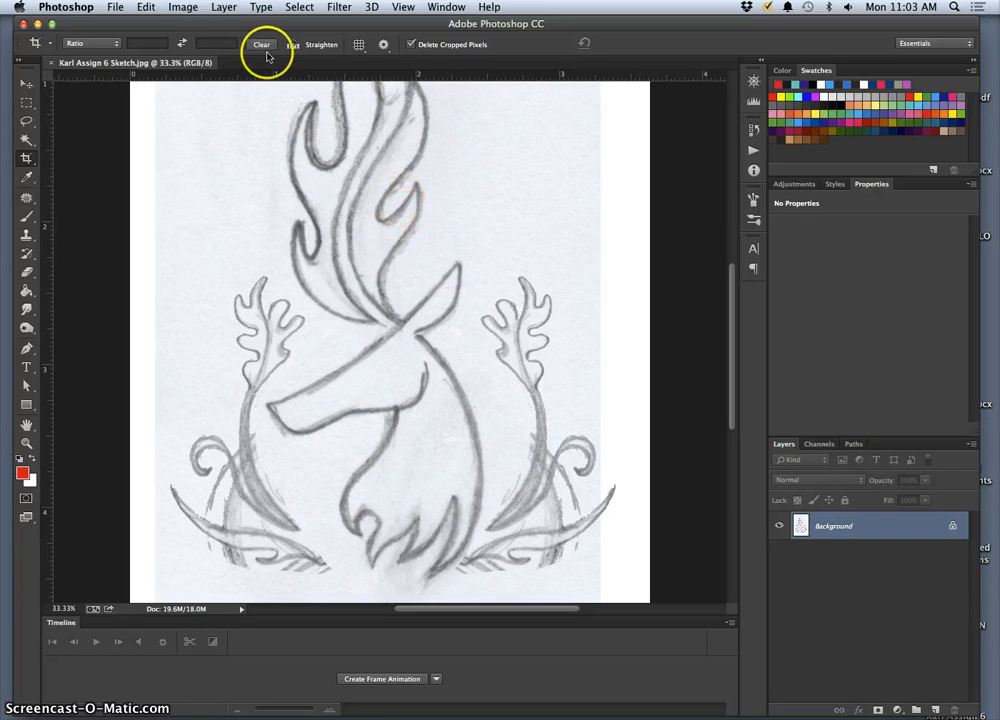
click(190, 8)
mouse_move(212, 43)
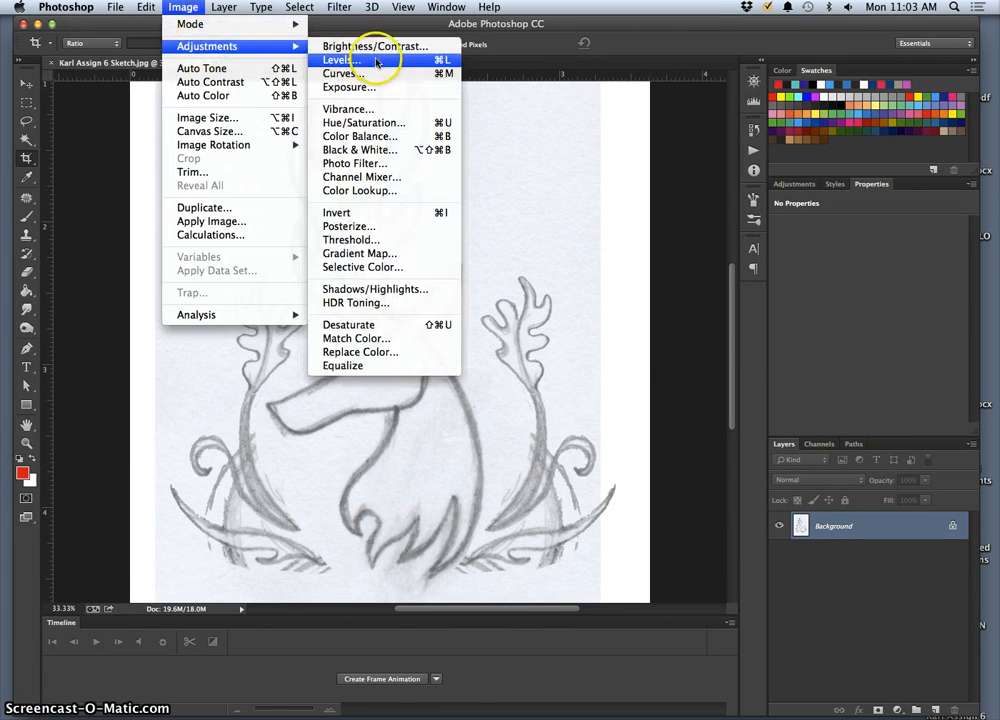
click(402, 60)
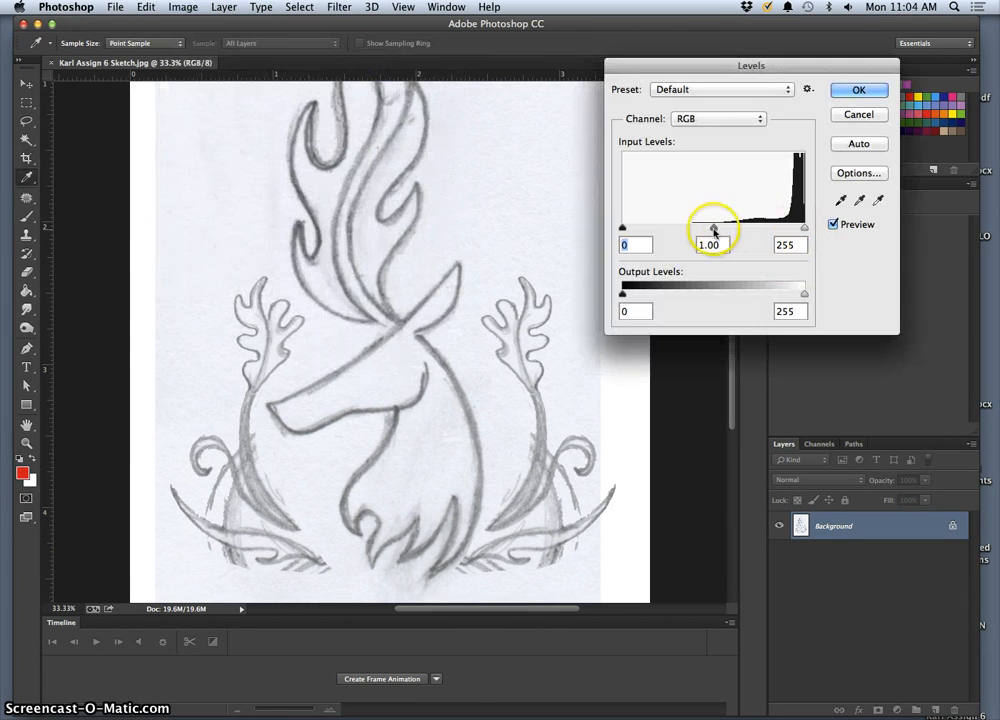
drag(713, 229, 736, 229)
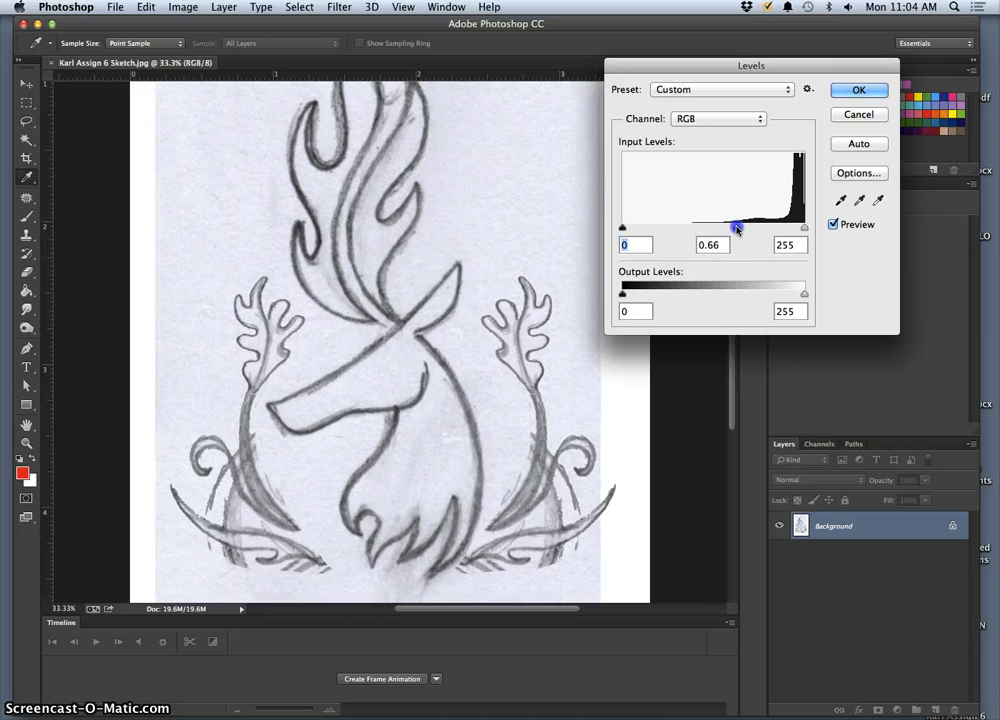
mouse_move(804, 229)
mouse_down()
mouse_move(733, 229)
mouse_move(773, 230)
mouse_up()
click(776, 229)
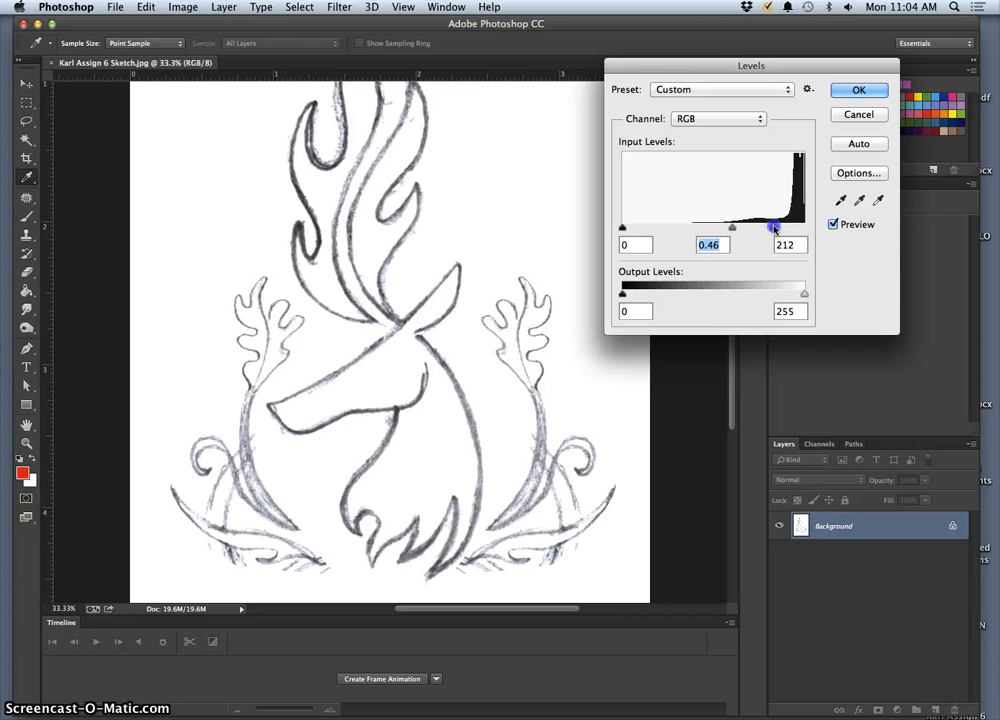
click(852, 92)
key(c)
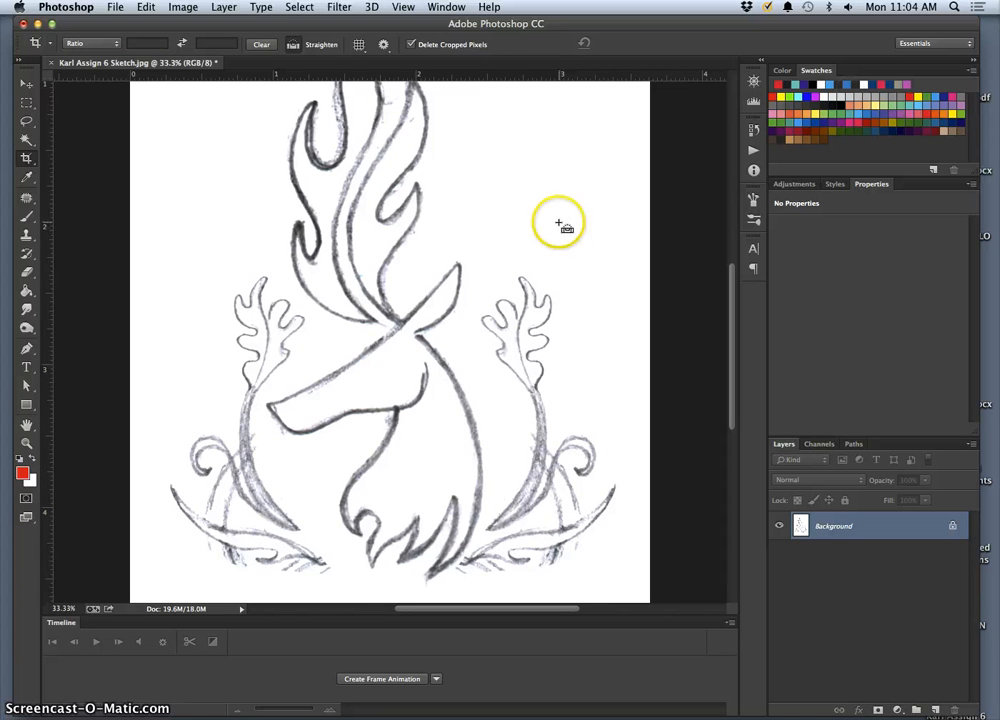
key(super+minus)
key(super+minus)
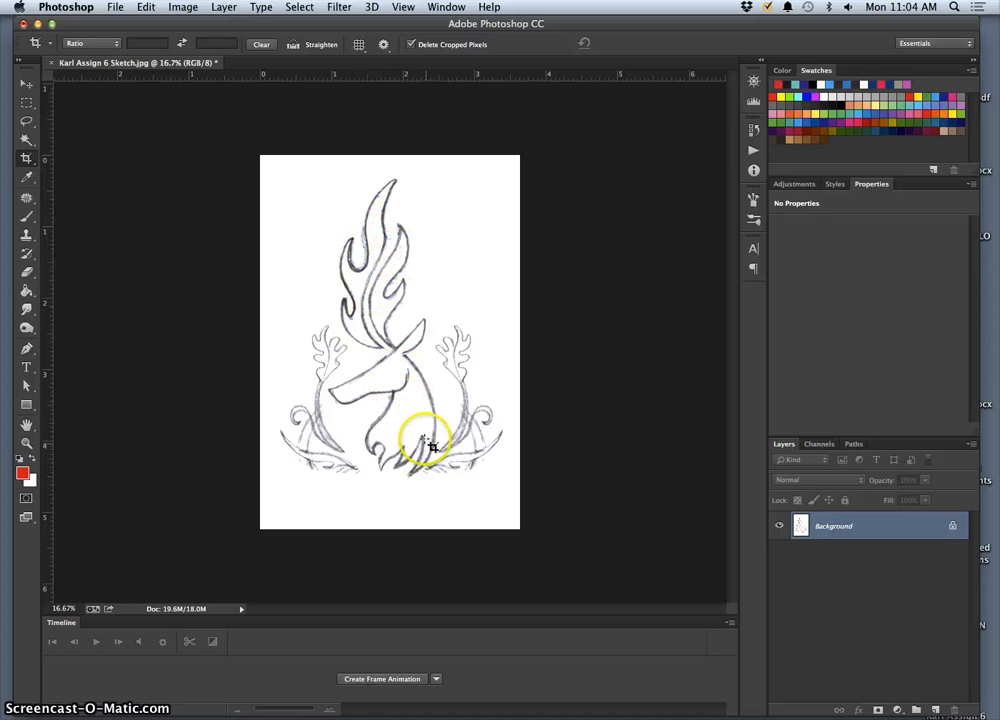
Examine the darkened pencil lines around the stag's head and antler base up close, and return to the full sketch
key(super+equal)
key(super+equal)
key(super+equal)
key(super+equal)
key(super+equal)
key(super+equal)
key(super+equal)
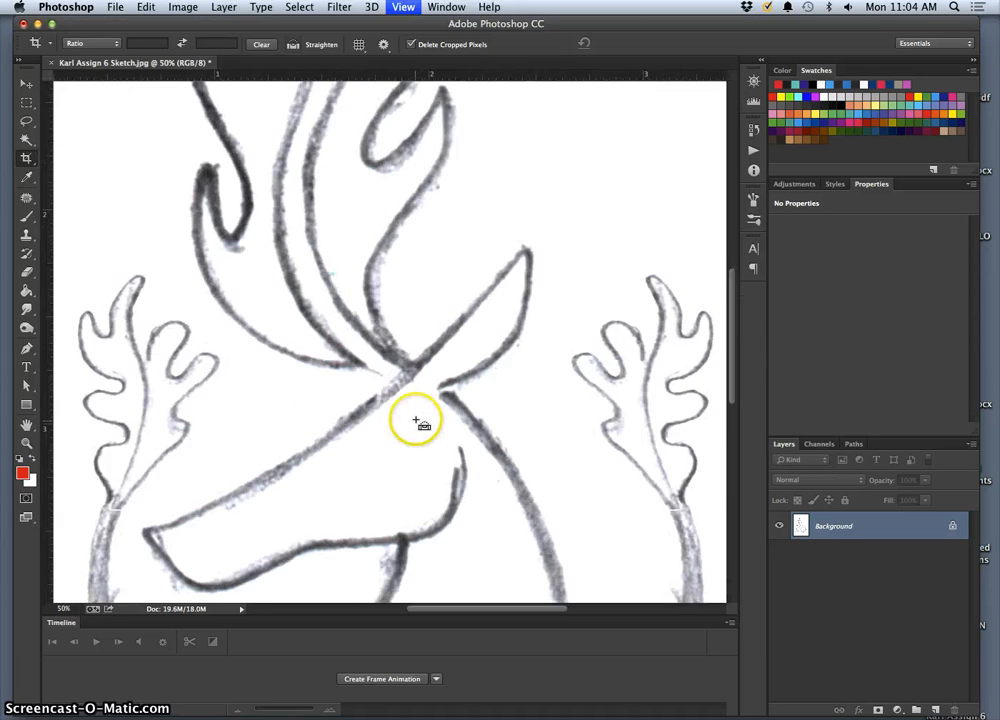
drag(432, 430, 469, 174)
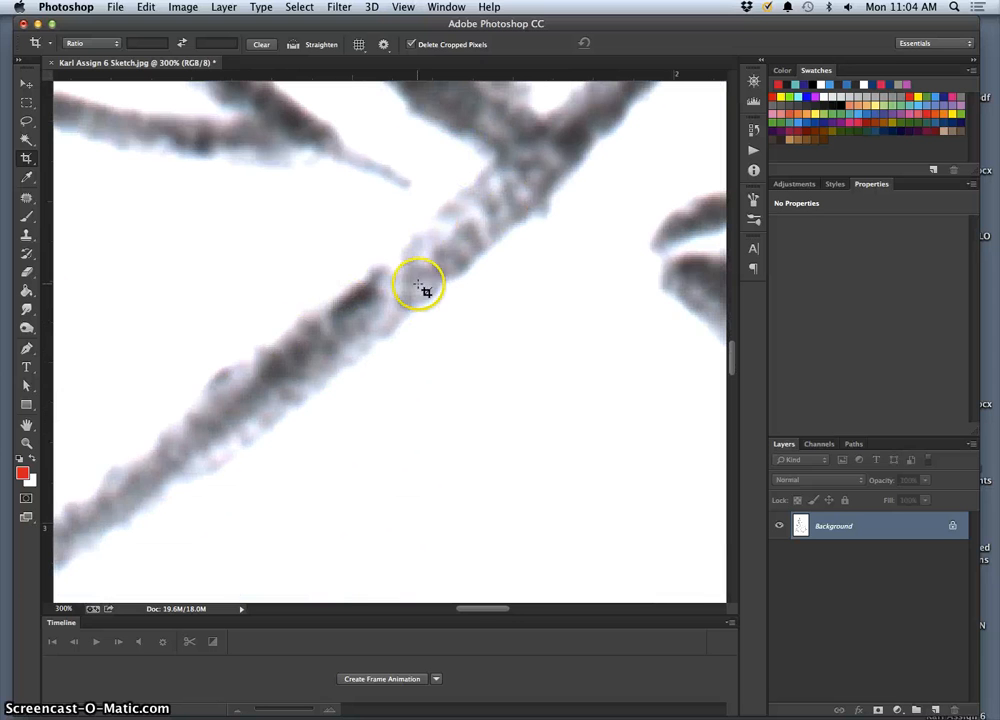
key(super+minus)
key(super+minus)
key(super+minus)
key(super+minus)
key(super+minus)
key(super+minus)
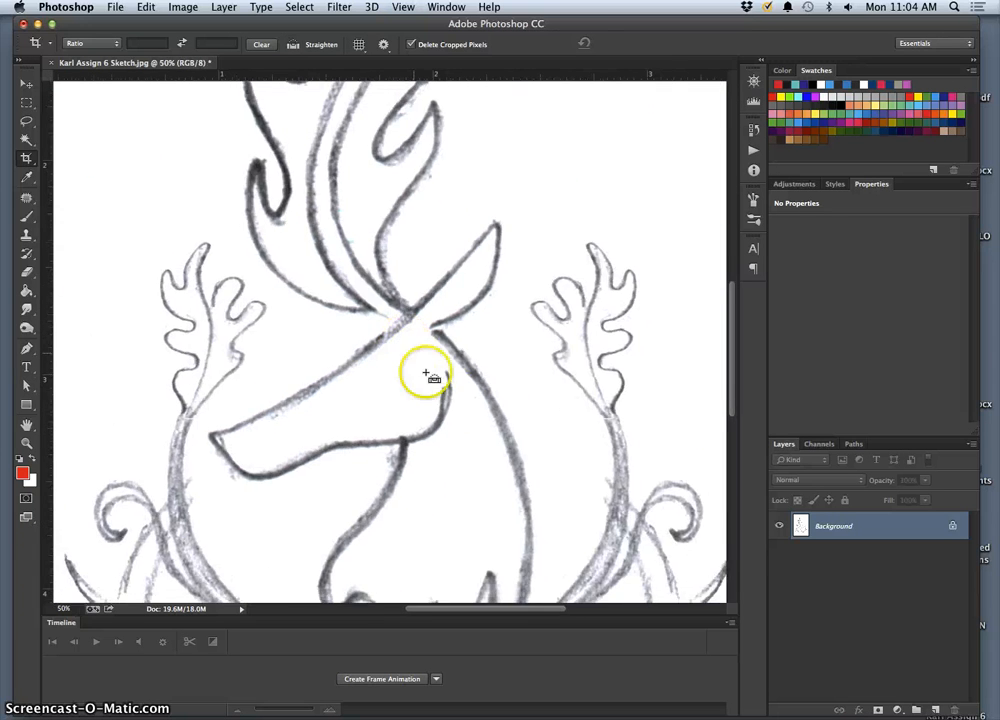
key(super+minus)
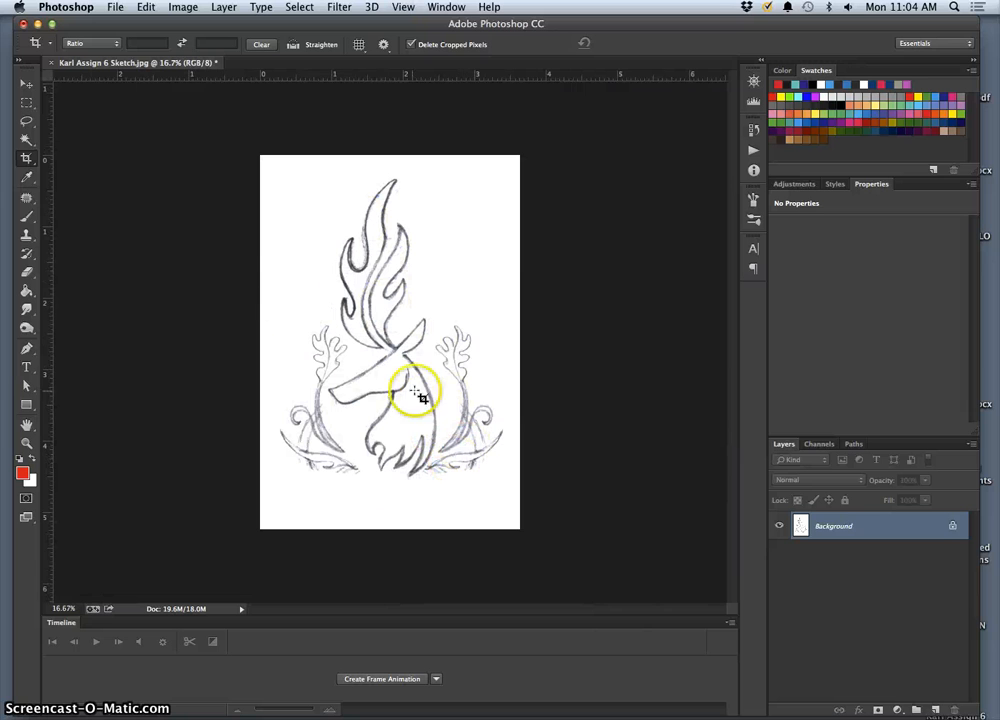
Save the contrast-corrected sketch over the existing JPEG and close its window
click(115, 8)
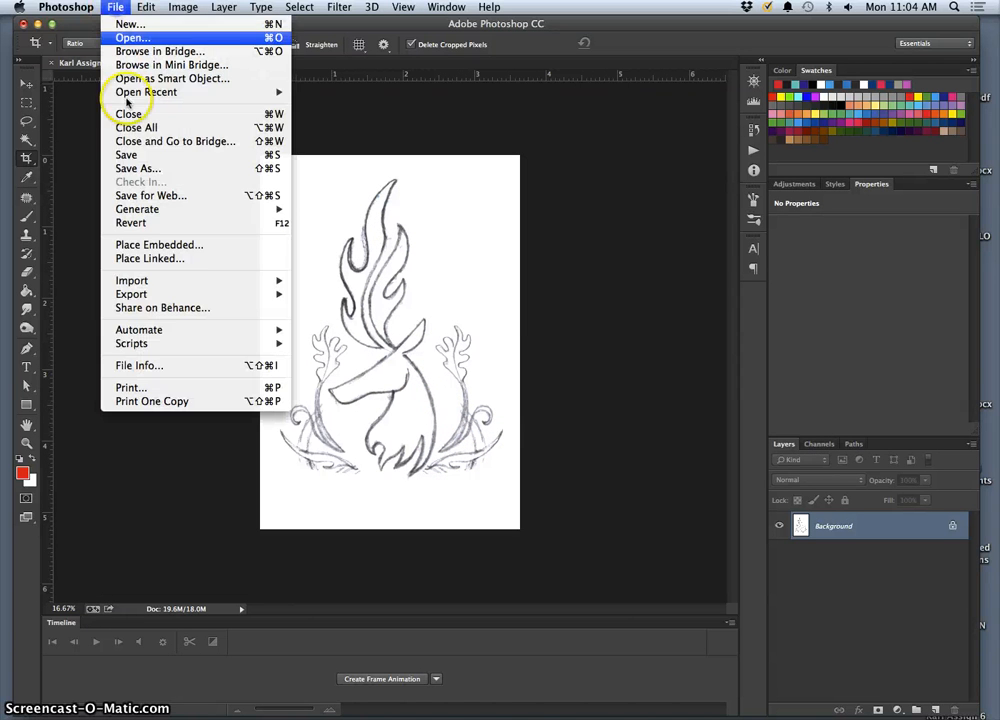
click(120, 152)
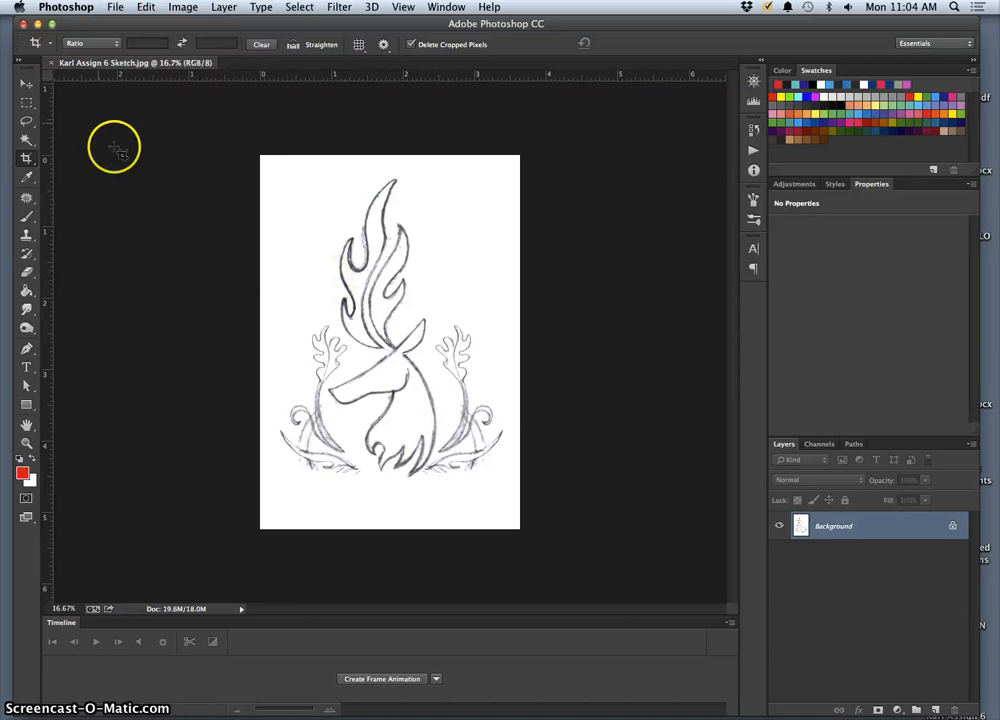
click(24, 26)
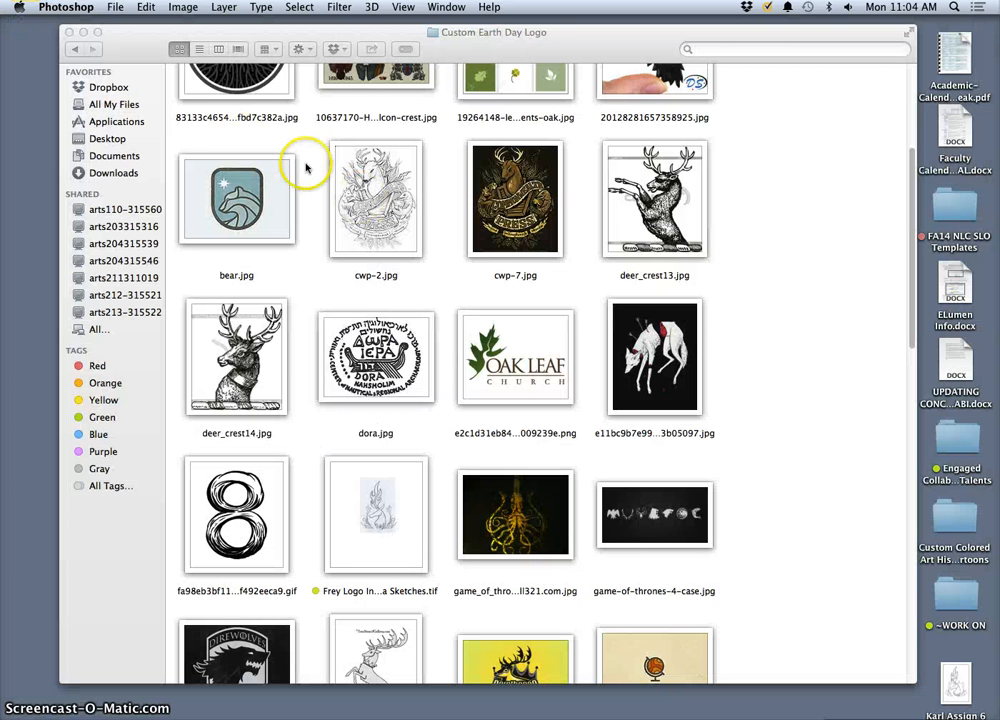
Minimize the Custom Earth Day Logo folder window, move the sketch JPEG to a clear desktop area and open it with Adobe Illustrator CC
click(84, 33)
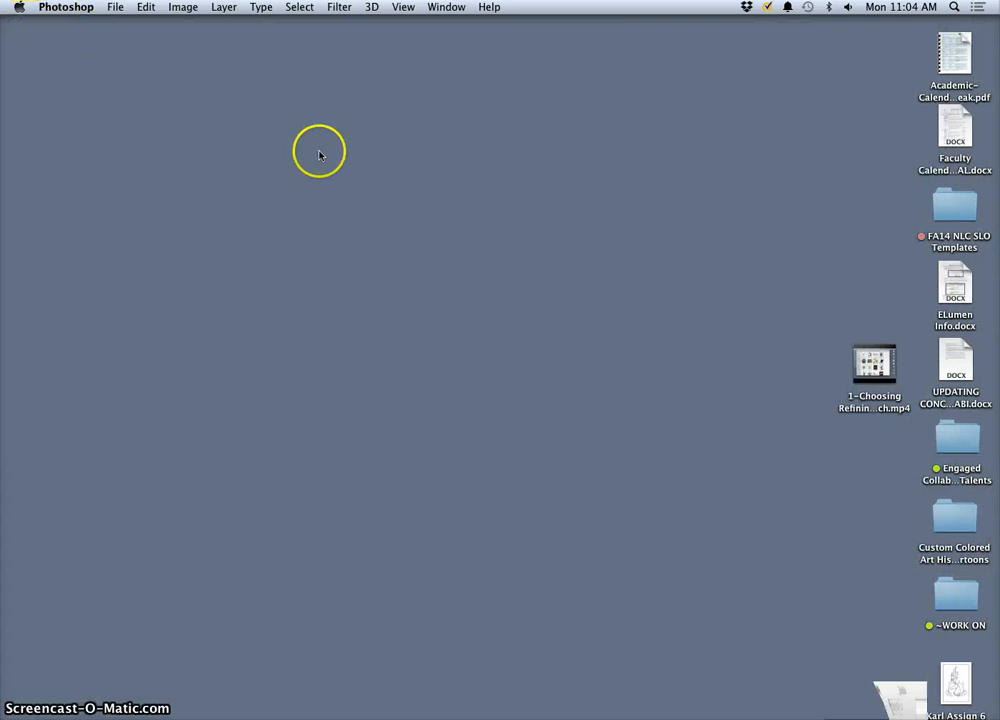
mouse_move(957, 682)
mouse_down()
mouse_move(628, 288)
mouse_move(784, 244)
mouse_up()
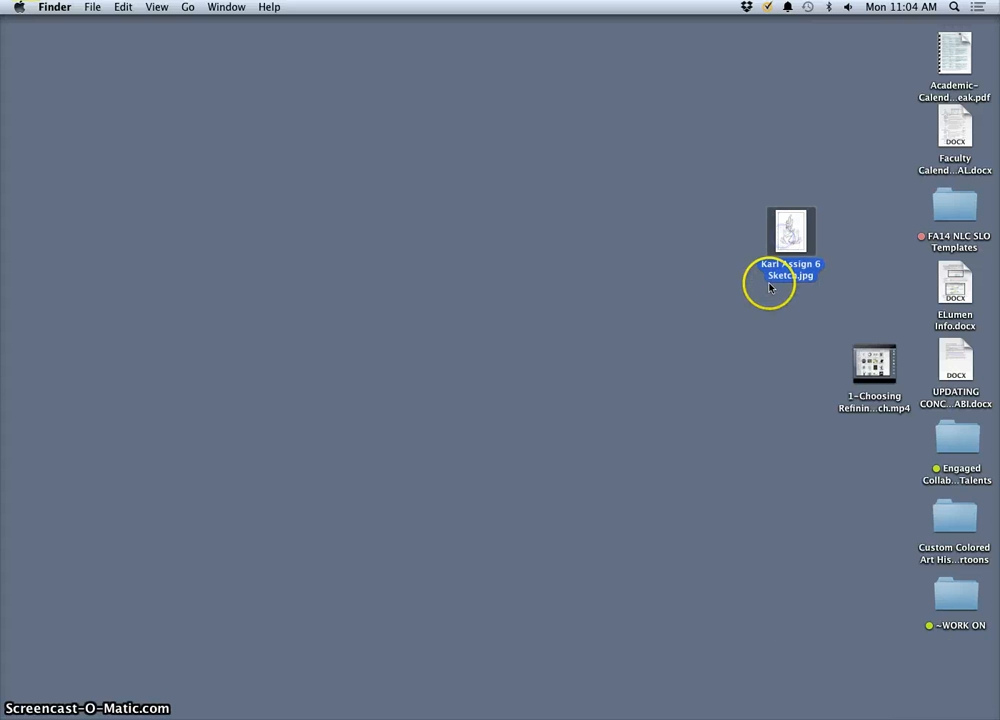
right_click(781, 250)
mouse_move(725, 261)
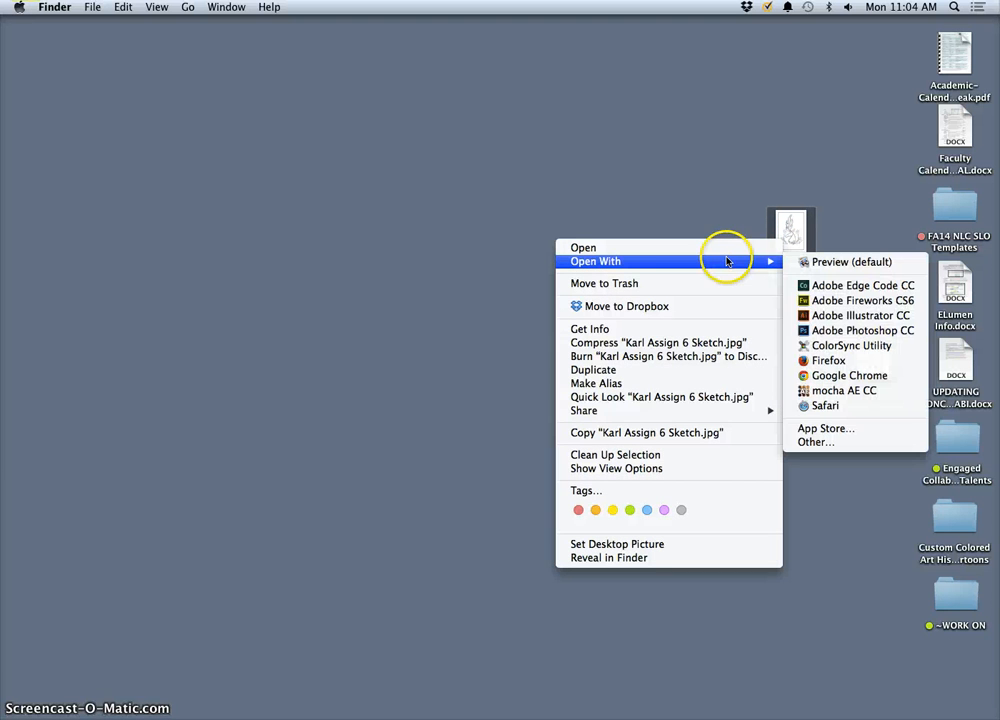
click(851, 318)
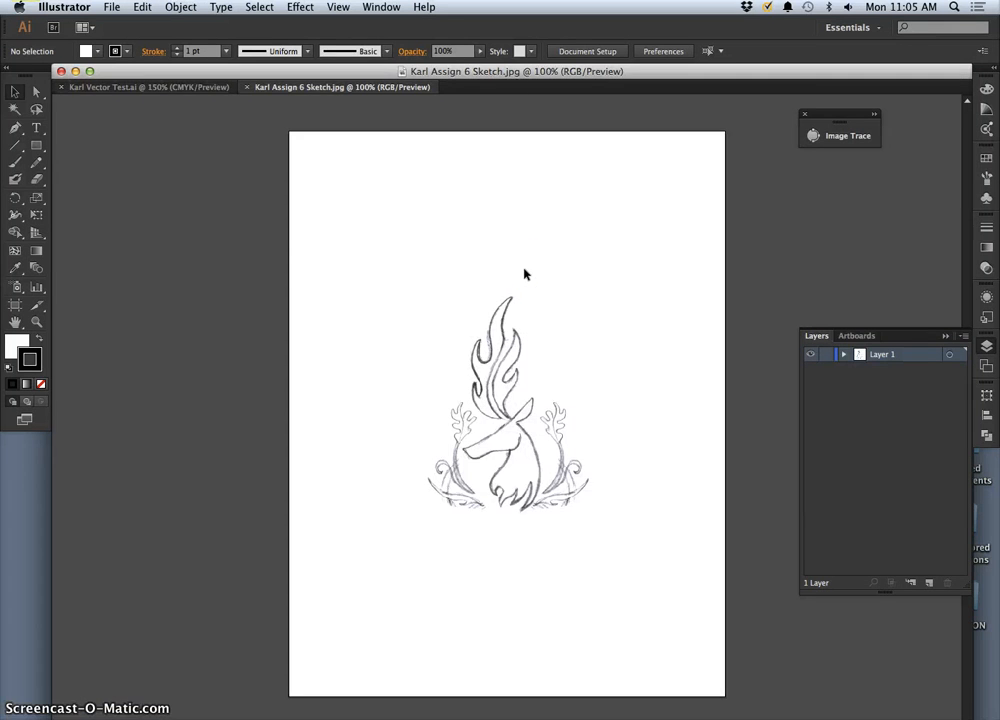
key(super+grave)
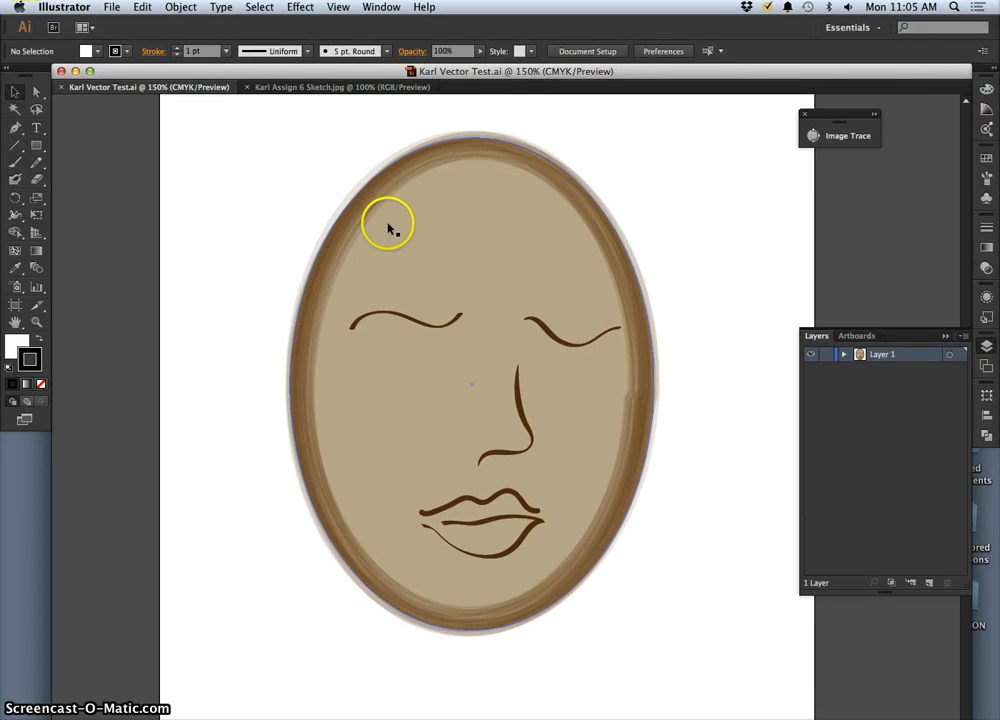
click(306, 90)
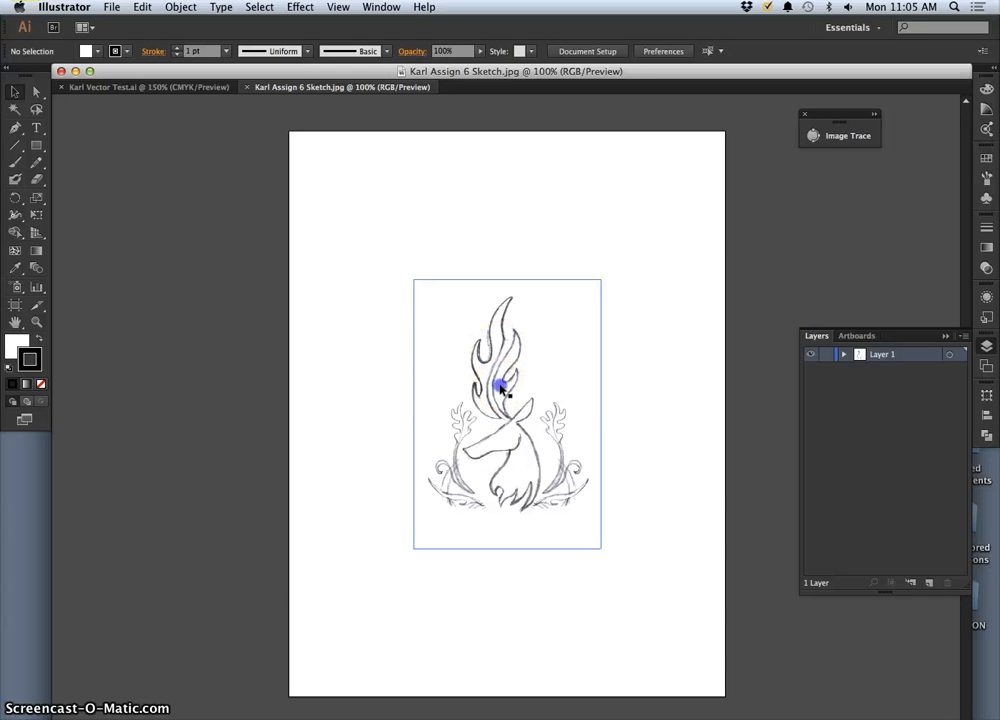
Trace the placed stag sketch with the Black and White Logo image-tracing preset, continuing despite the large image size
click(436, 316)
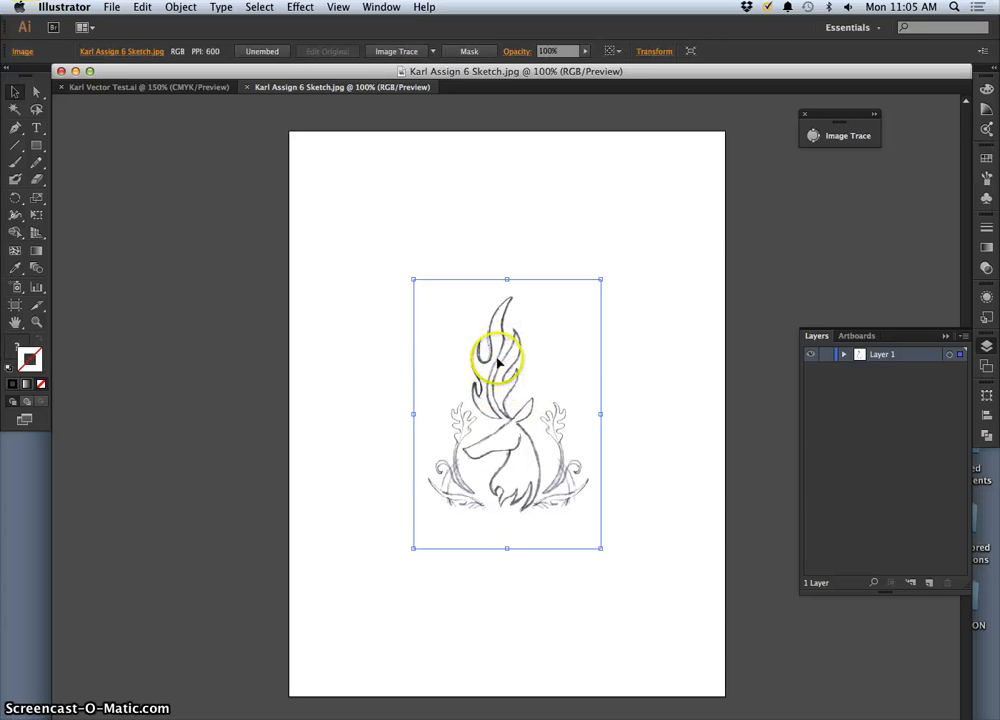
click(434, 52)
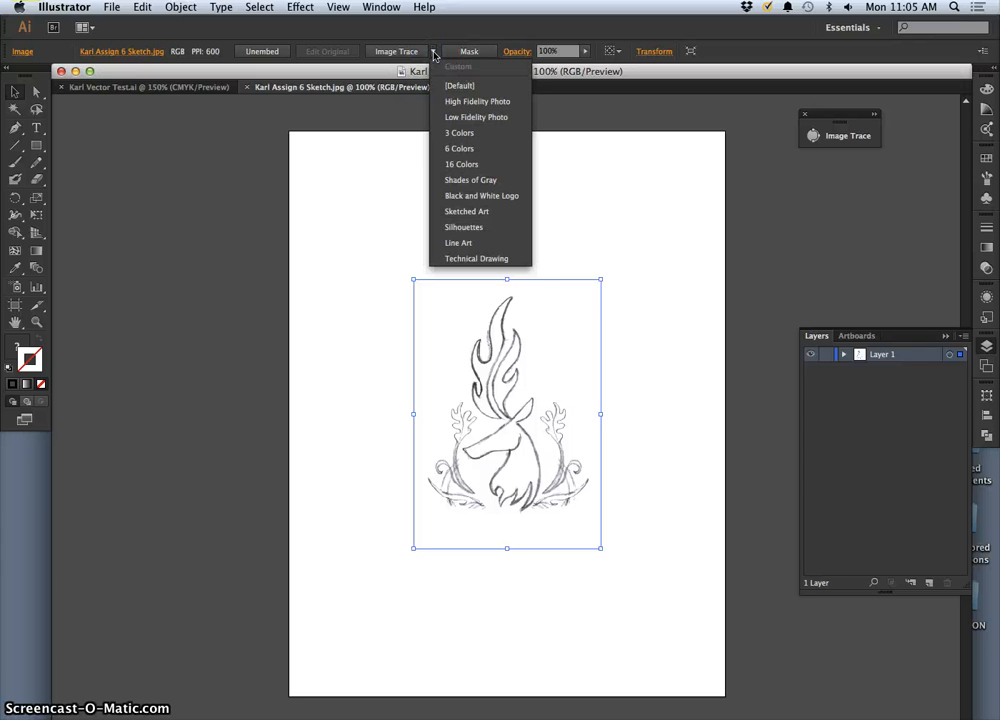
click(434, 52)
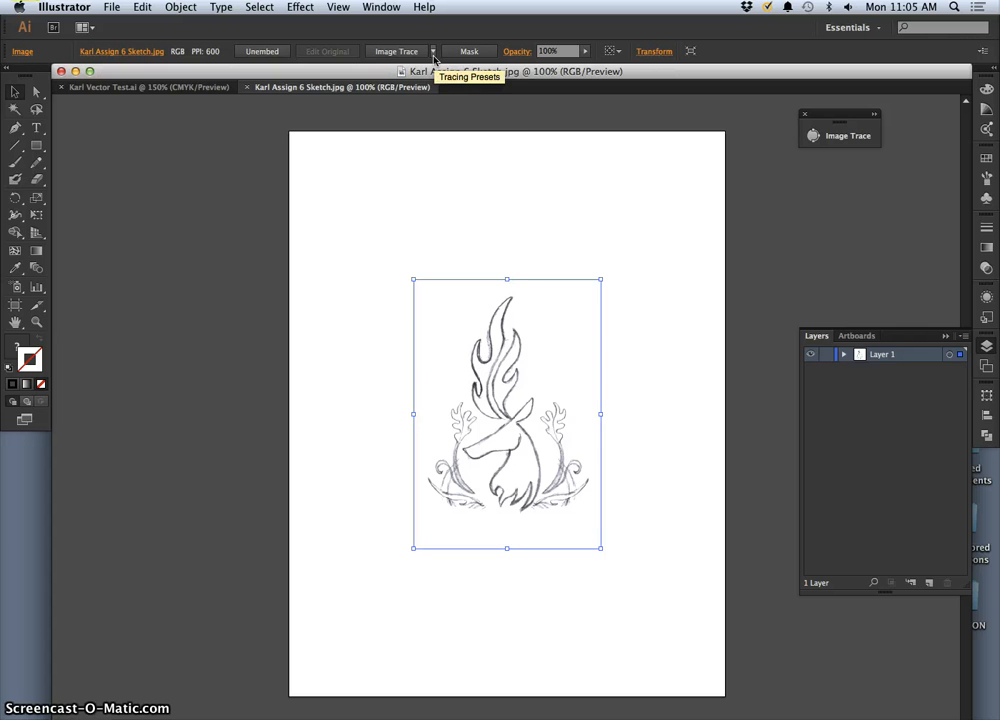
click(434, 54)
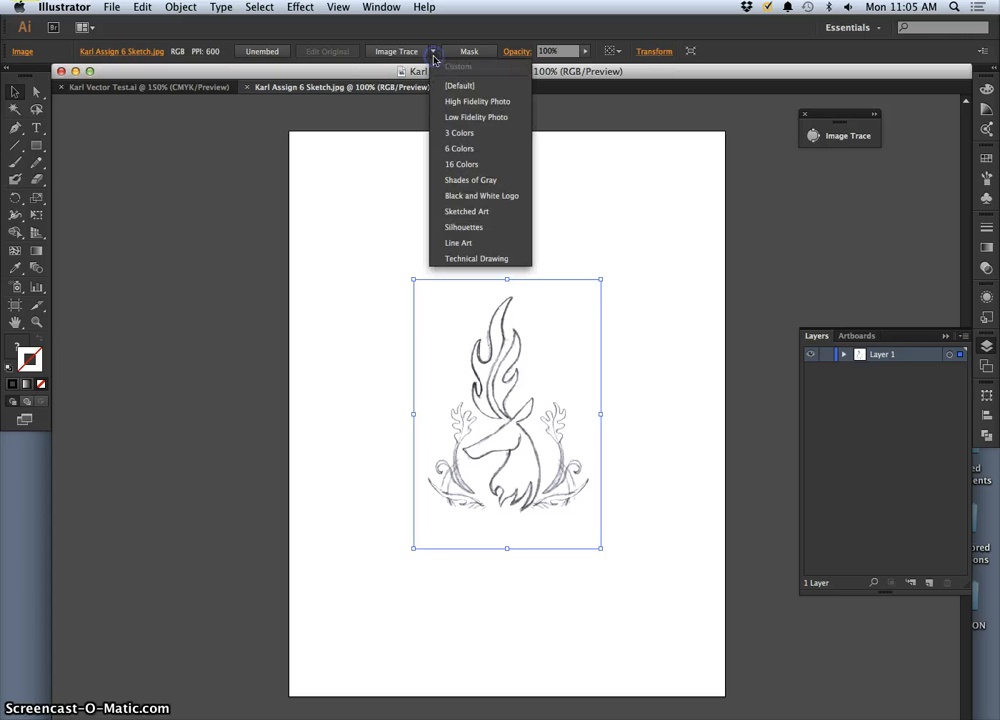
click(480, 199)
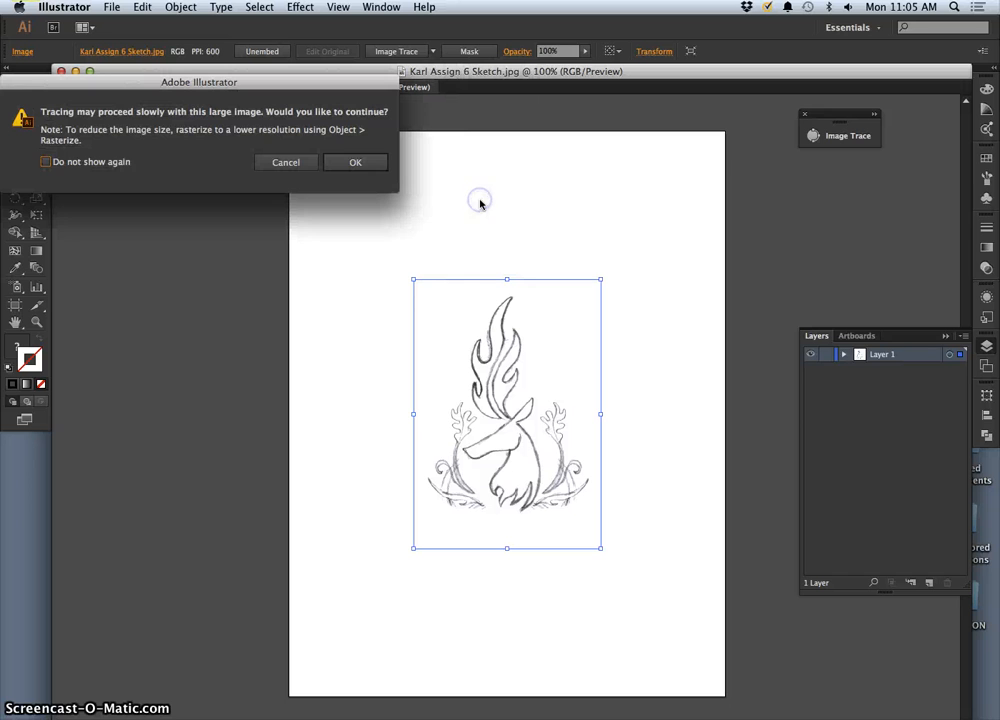
click(361, 164)
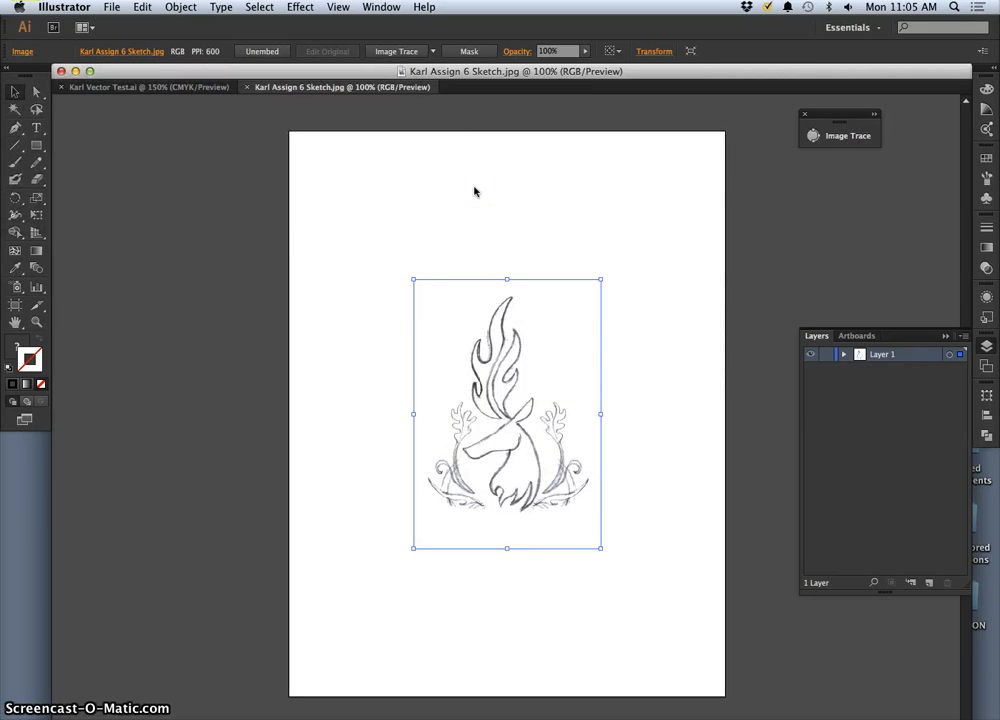
Show the advanced Image Trace settings and raise the stag tracing's threshold to 252 to fill in the broken lines
scroll(509, 380, up, 7)
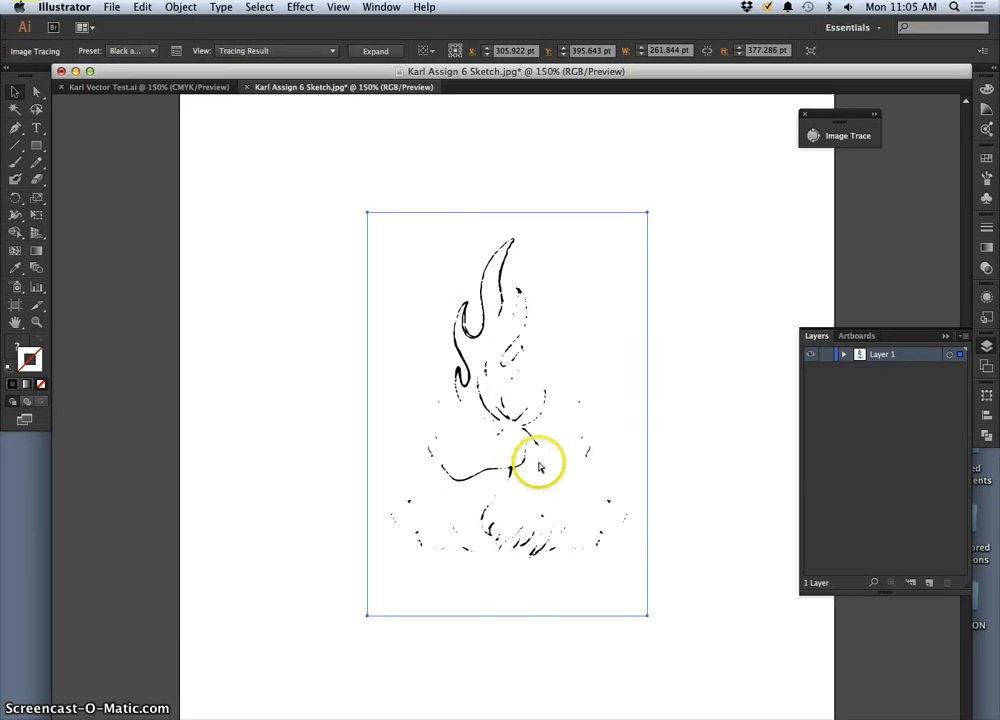
scroll(535, 461, up, 2)
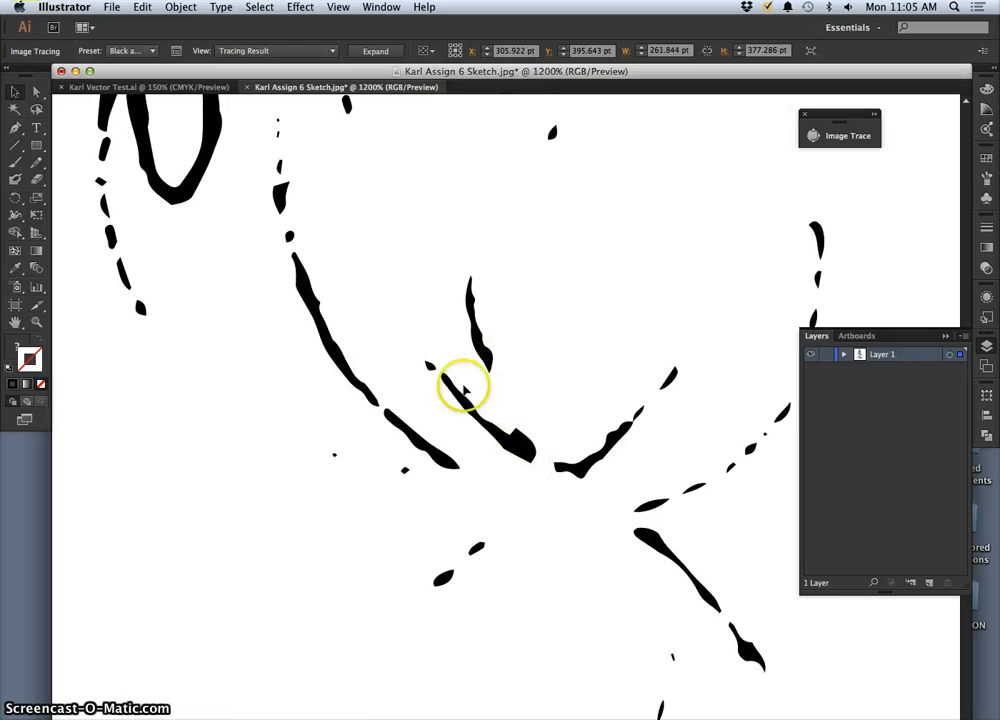
scroll(300, 220, down, 10)
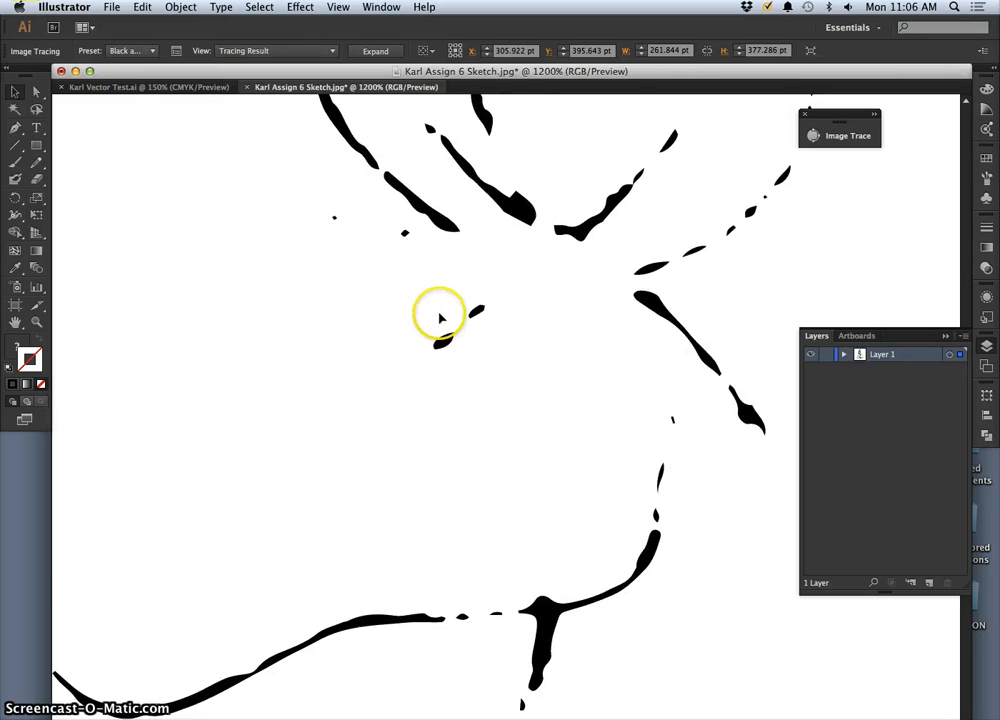
scroll(547, 446, down, 1)
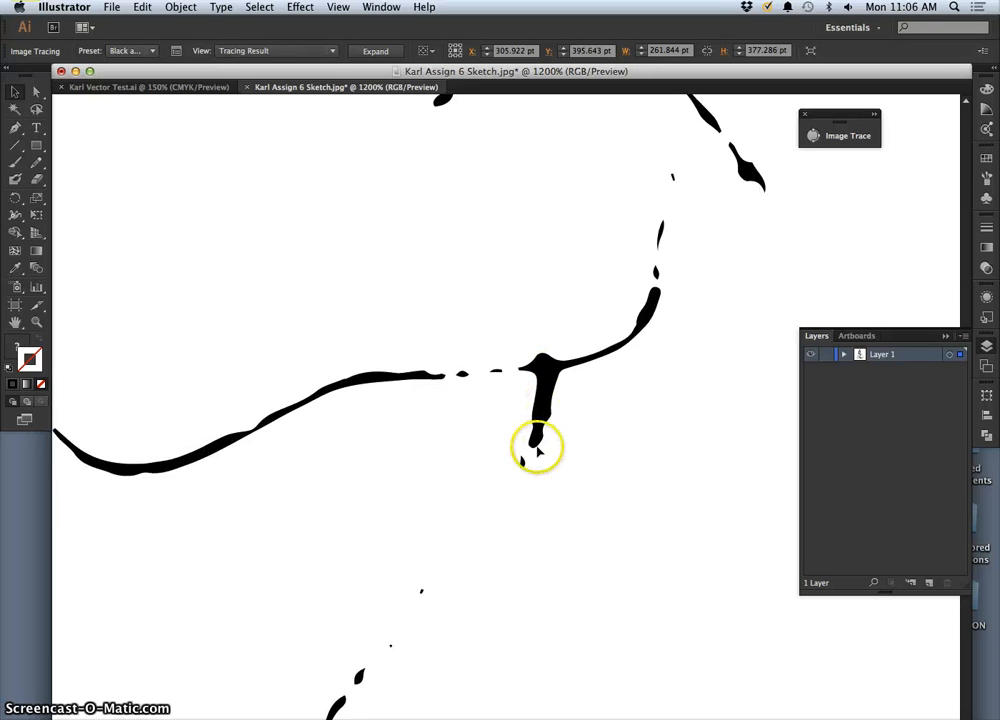
scroll(535, 451, down, 4)
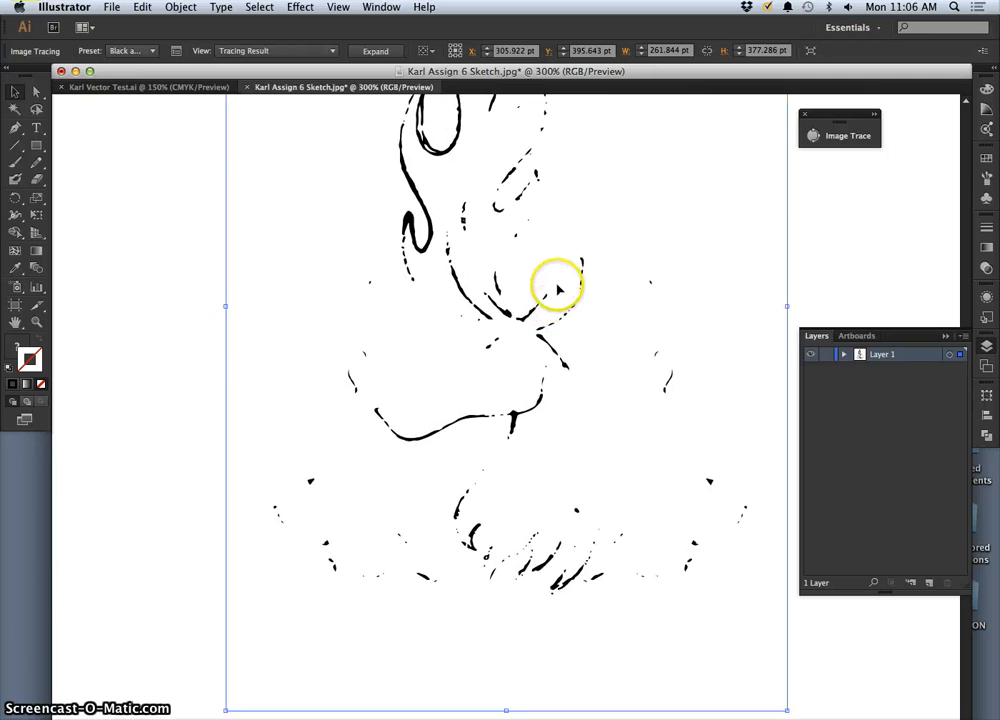
scroll(557, 293, down, 2)
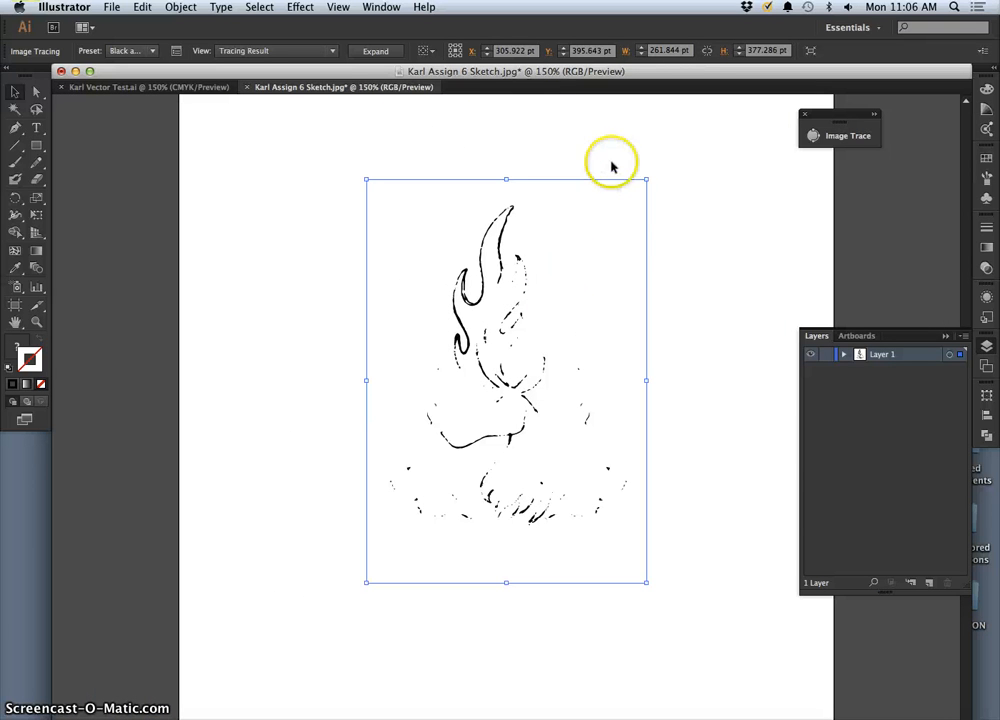
click(176, 50)
mouse_move(732, 126)
mouse_down()
mouse_move(743, 67)
mouse_move(792, 109)
mouse_move(828, 101)
mouse_up()
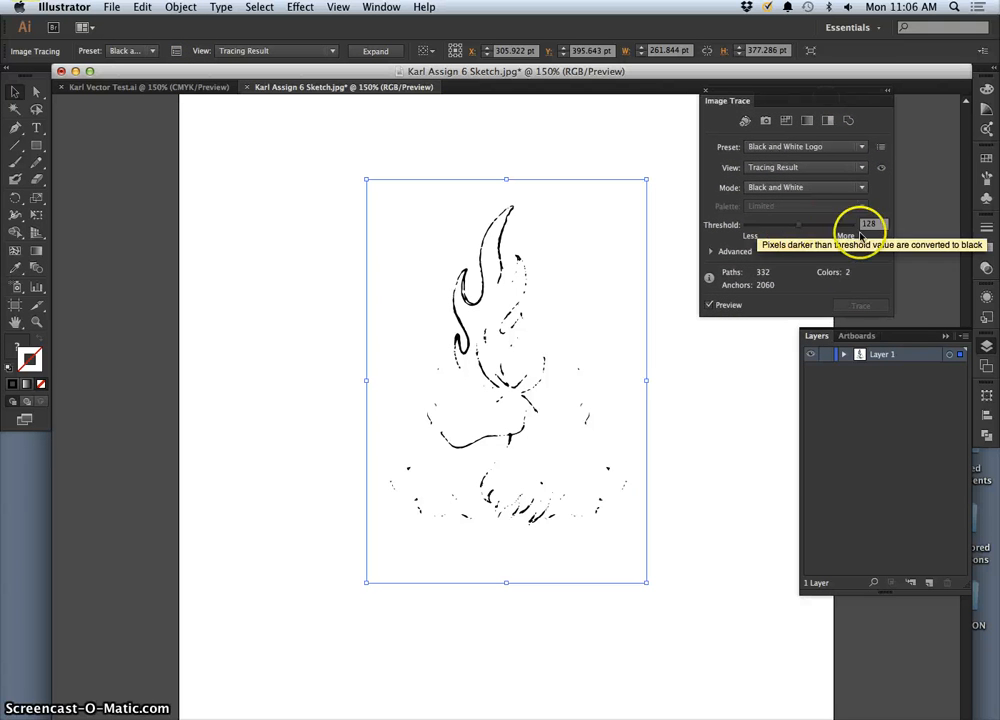
click(711, 252)
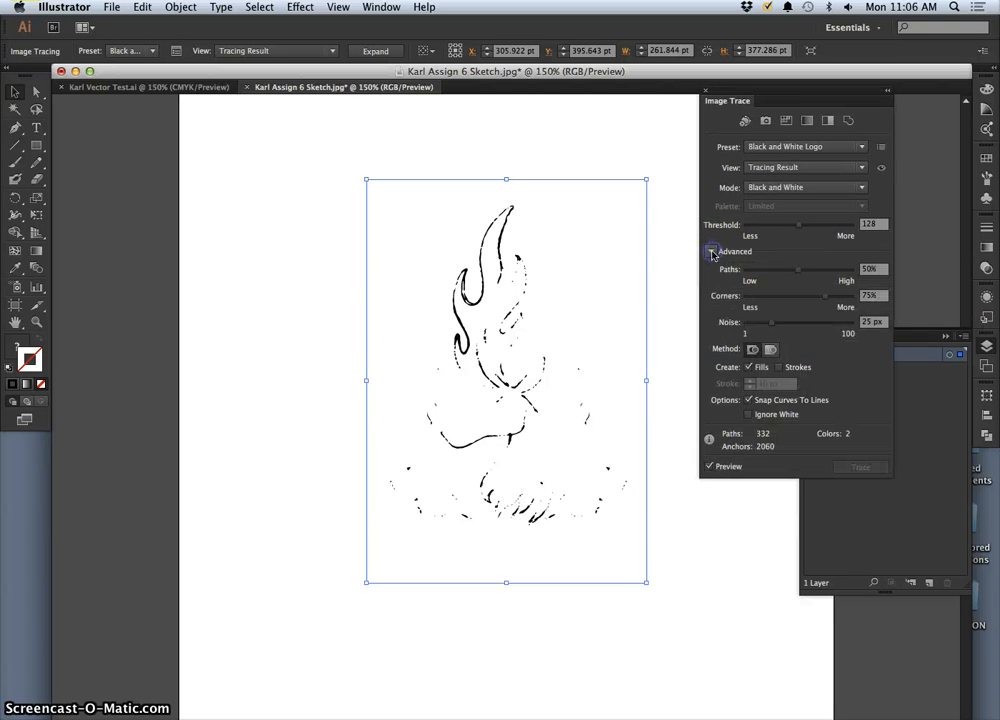
drag(794, 225, 843, 227)
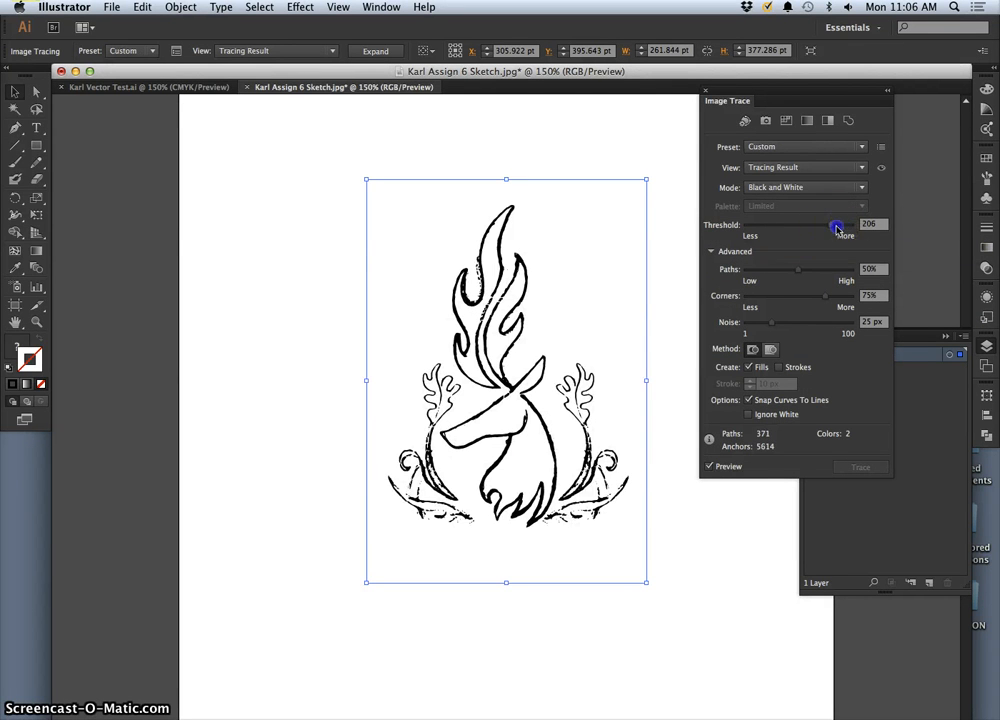
drag(846, 229, 847, 227)
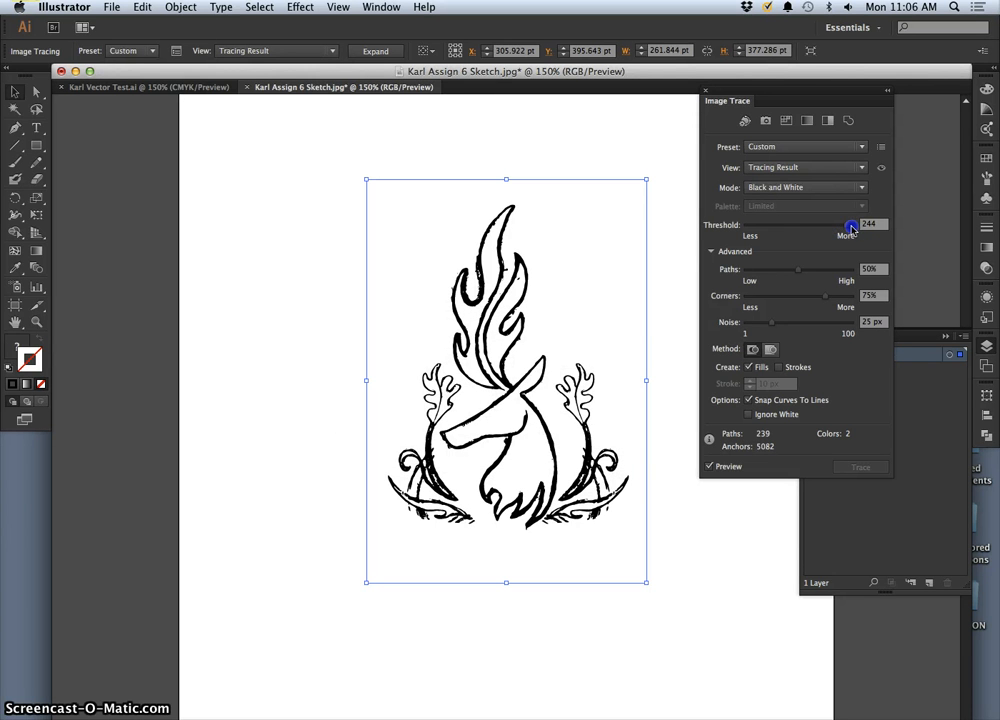
drag(850, 228, 849, 229)
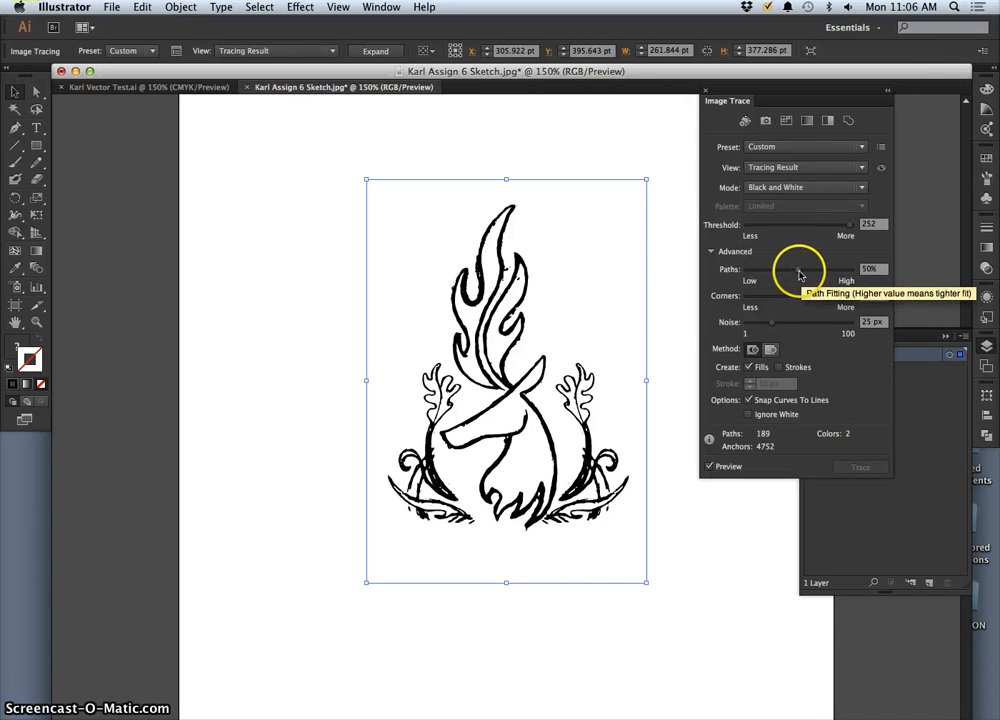
Lower the tracing's path fitting to 1% and inspect the simplified outlines of the head and antlers up close
drag(794, 272, 770, 272)
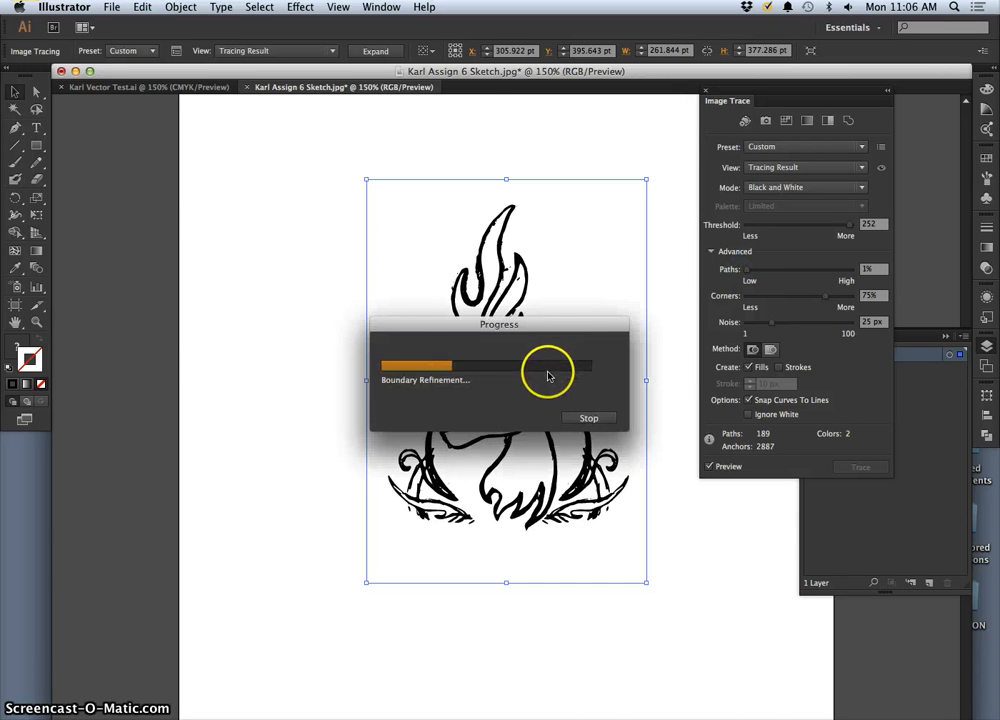
scroll(495, 385, up, 6)
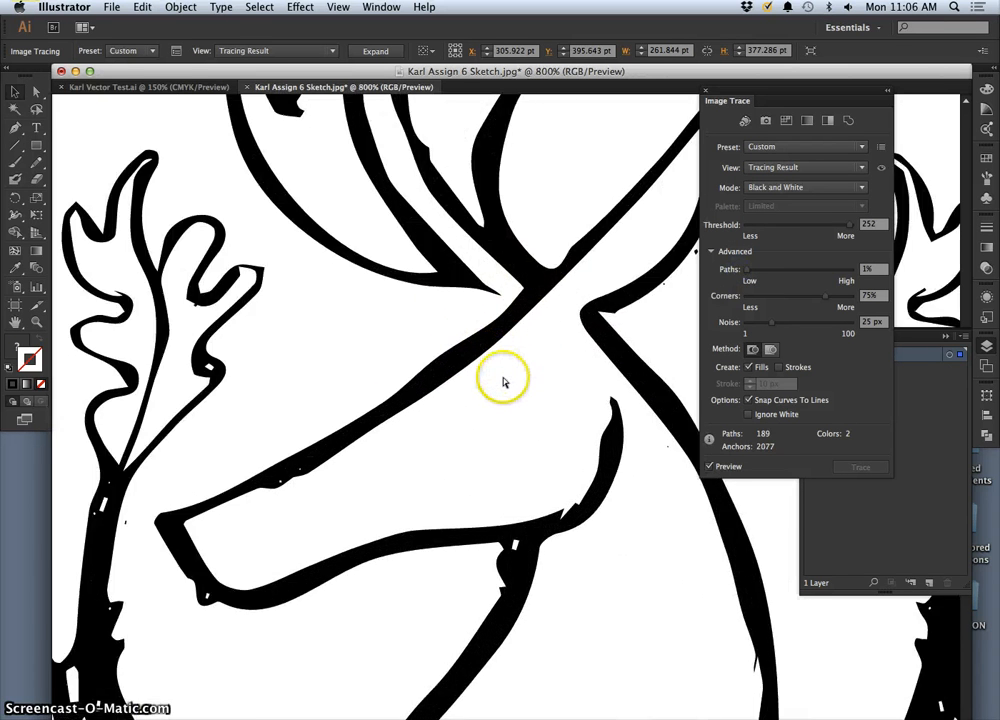
scroll(435, 223, up, 5)
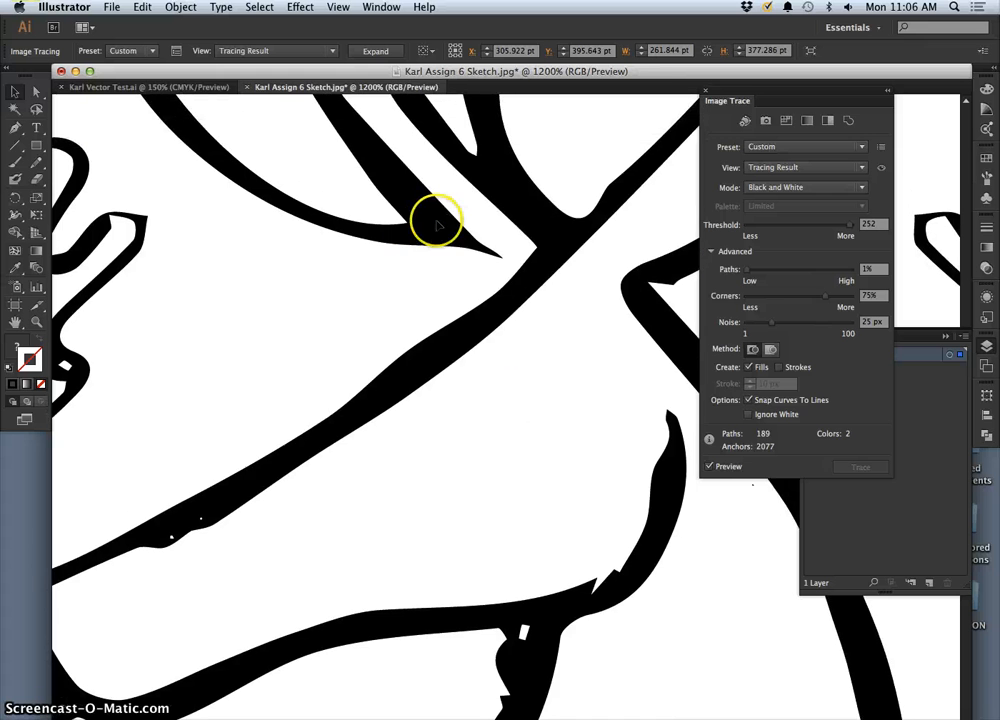
scroll(398, 212, up, 10)
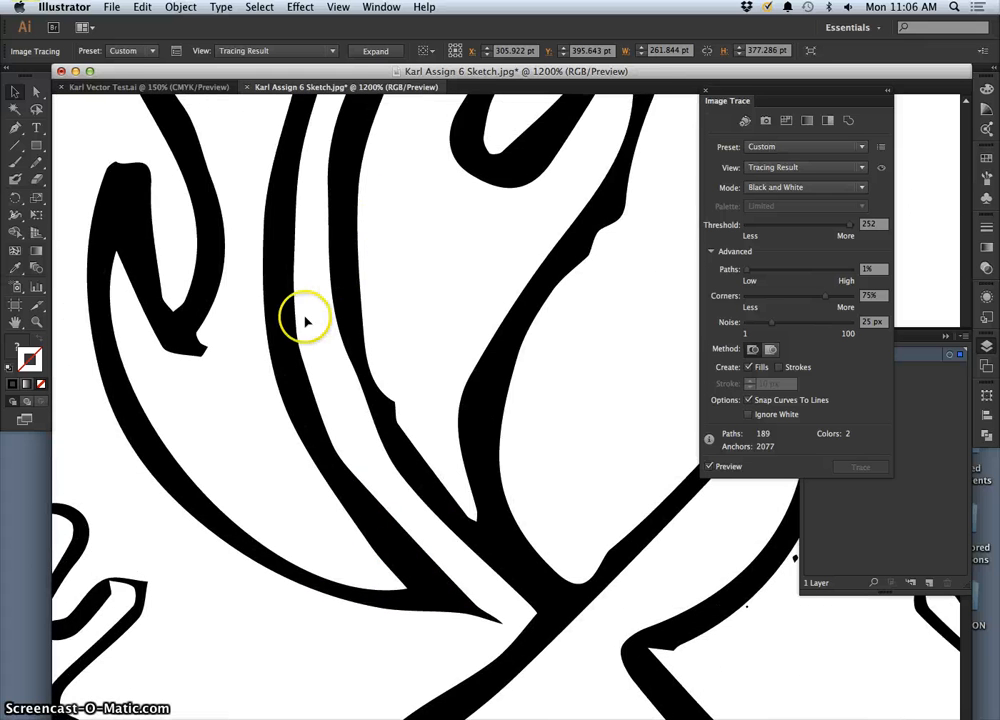
scroll(405, 280, up, 10)
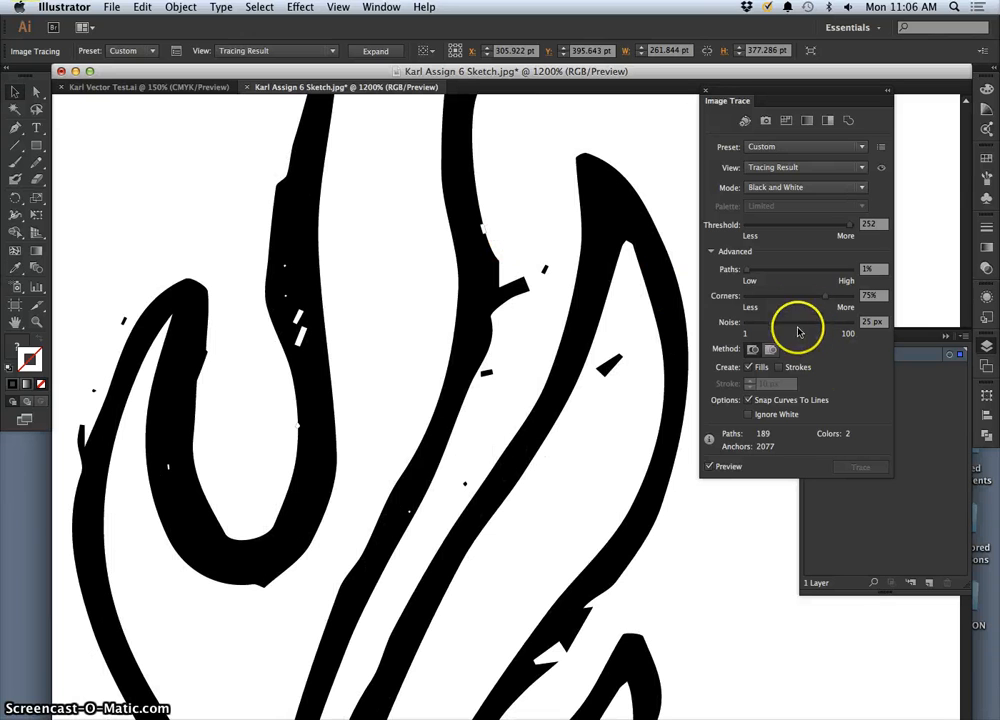
Lower the stag tracing's corners to 0% and its noise to 3 px
drag(822, 298, 776, 300)
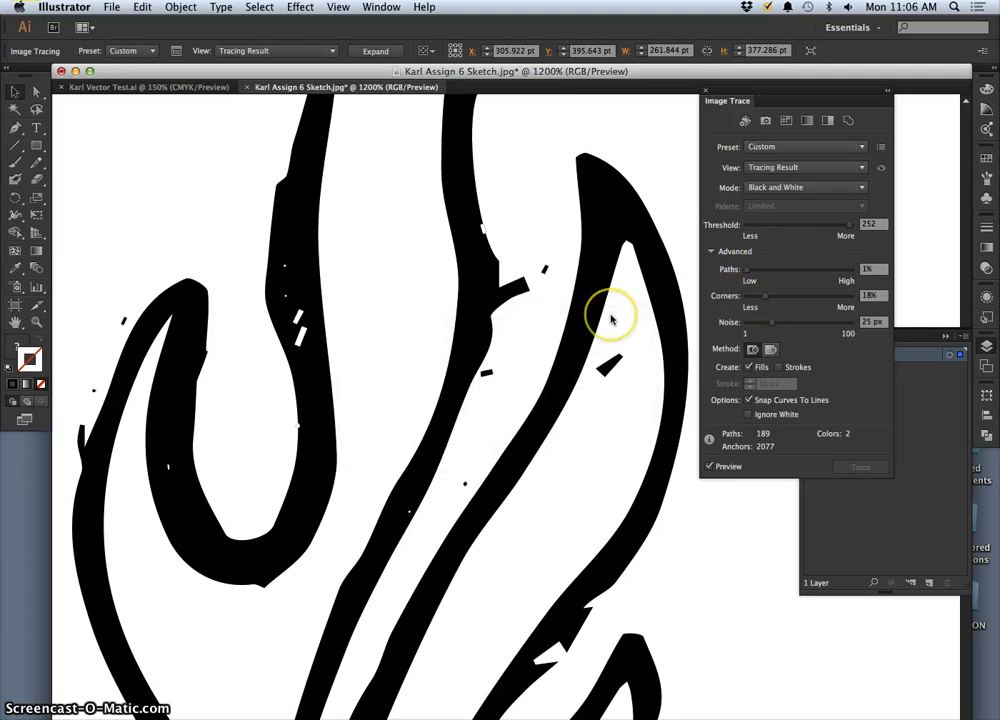
key(super+minus)
key(super+minus)
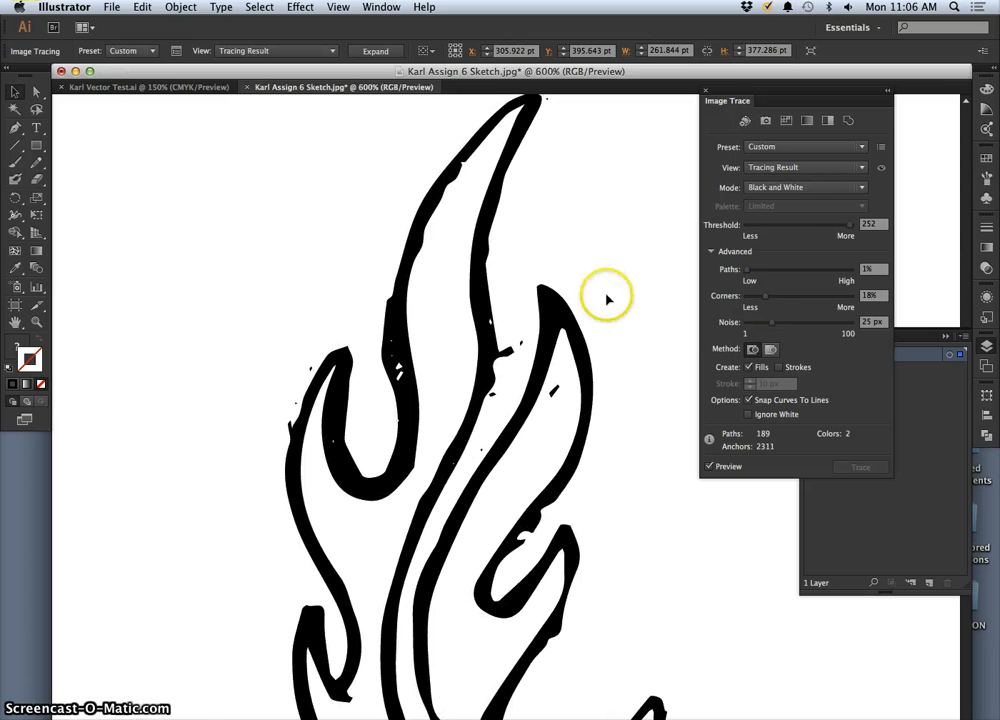
drag(767, 298, 737, 299)
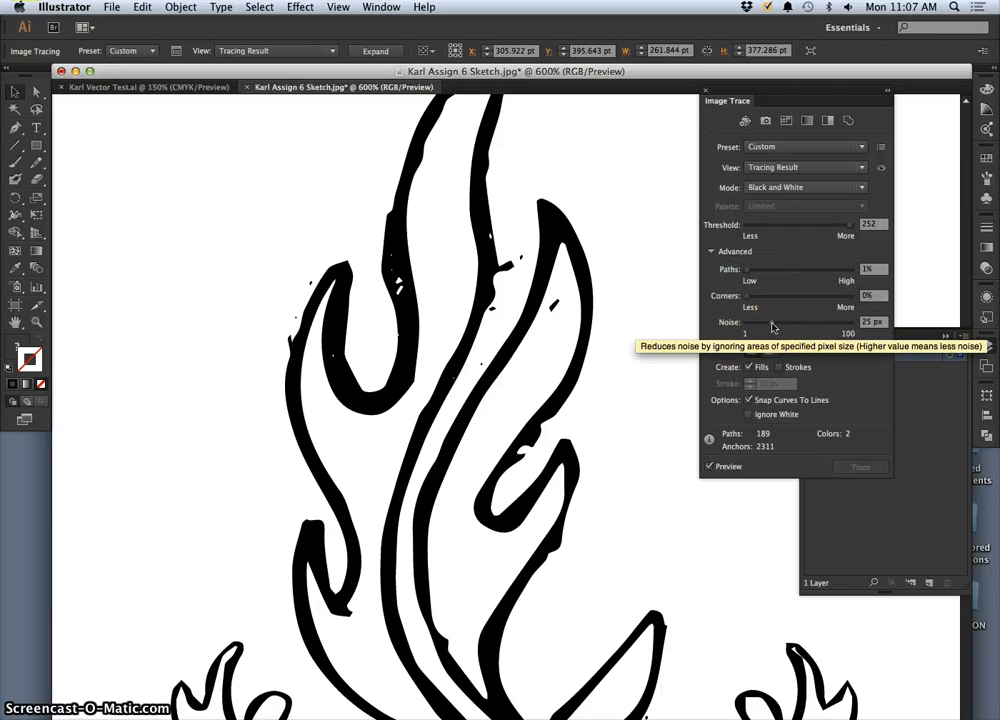
drag(772, 326, 752, 323)
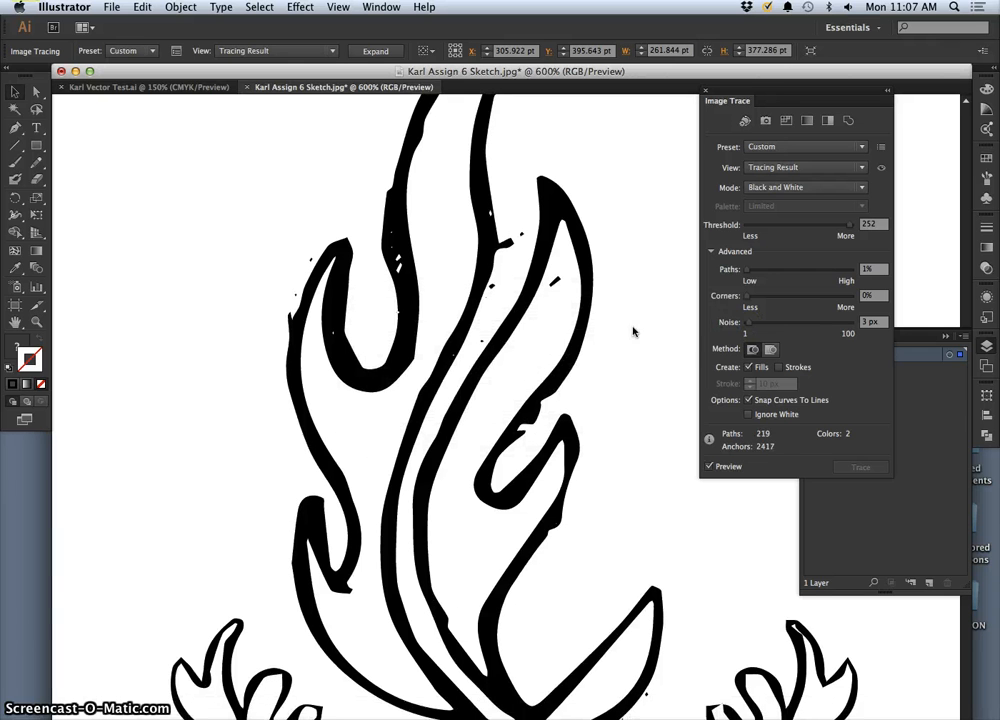
Compare the tracing's noise at 1 px and at 100 px, checking the outlines of the head and wreath
drag(750, 324, 735, 325)
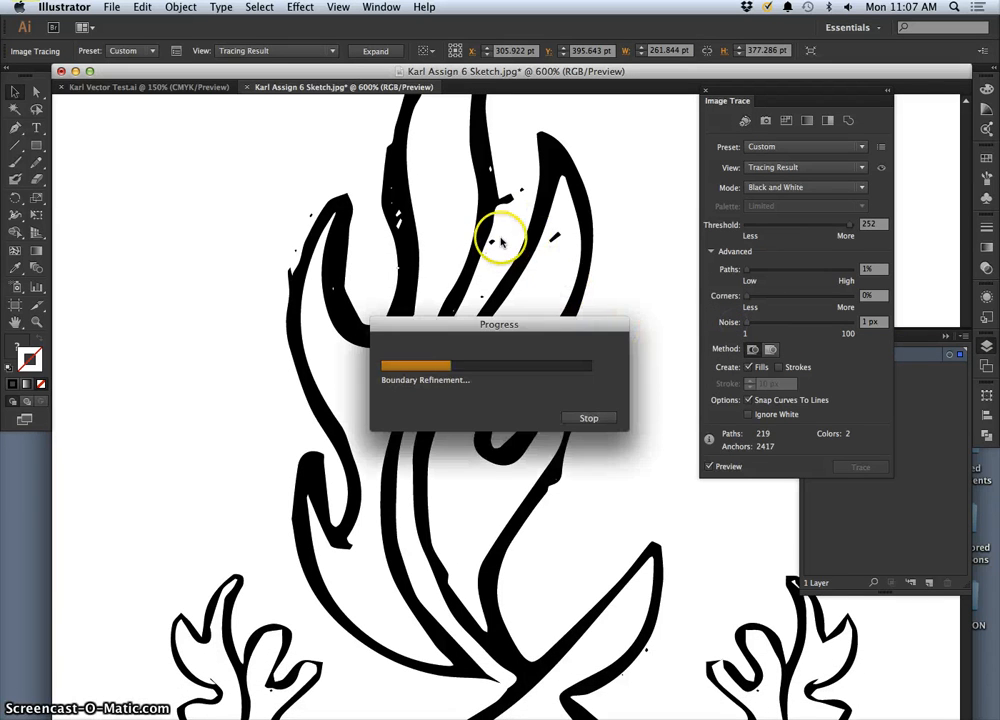
drag(745, 327, 829, 327)
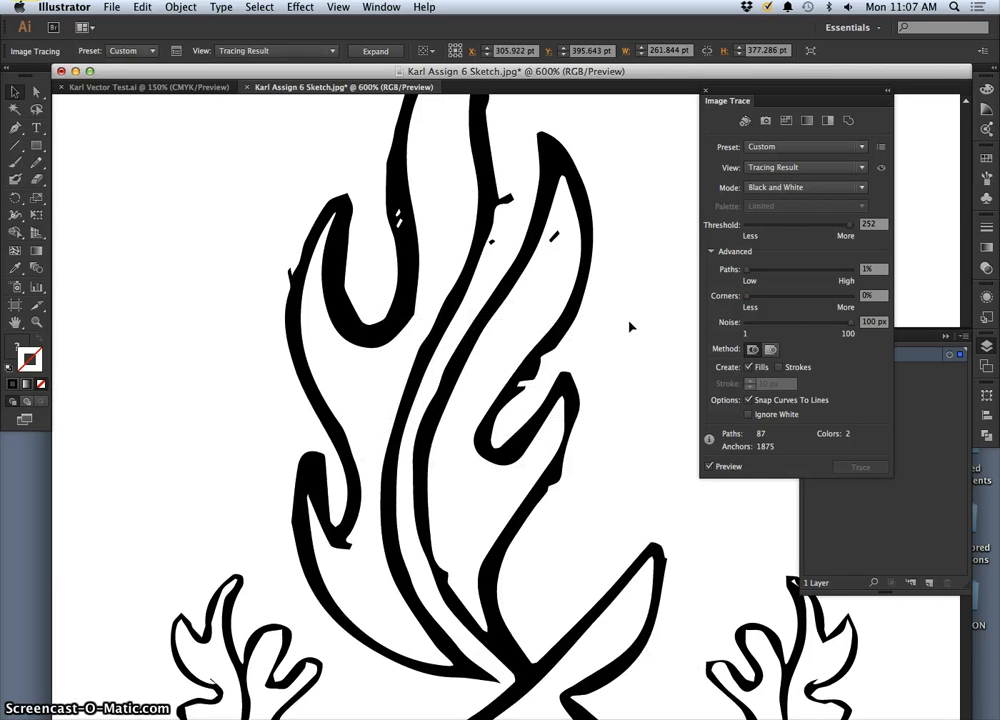
scroll(630, 325, down, 4)
scroll(630, 325, down, 9)
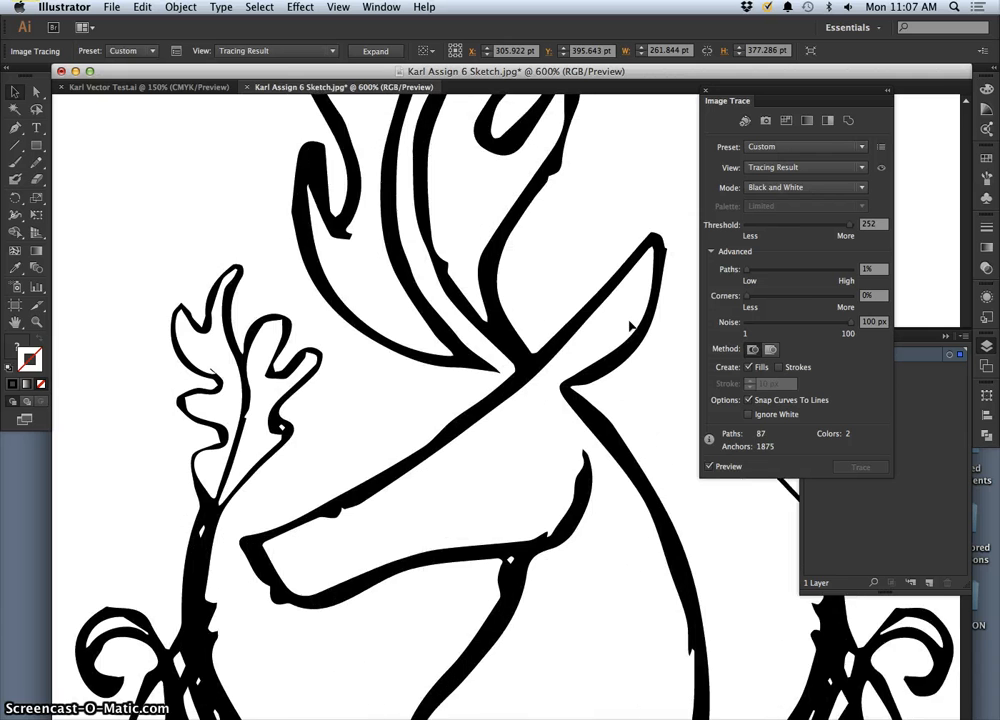
scroll(630, 325, down, 6)
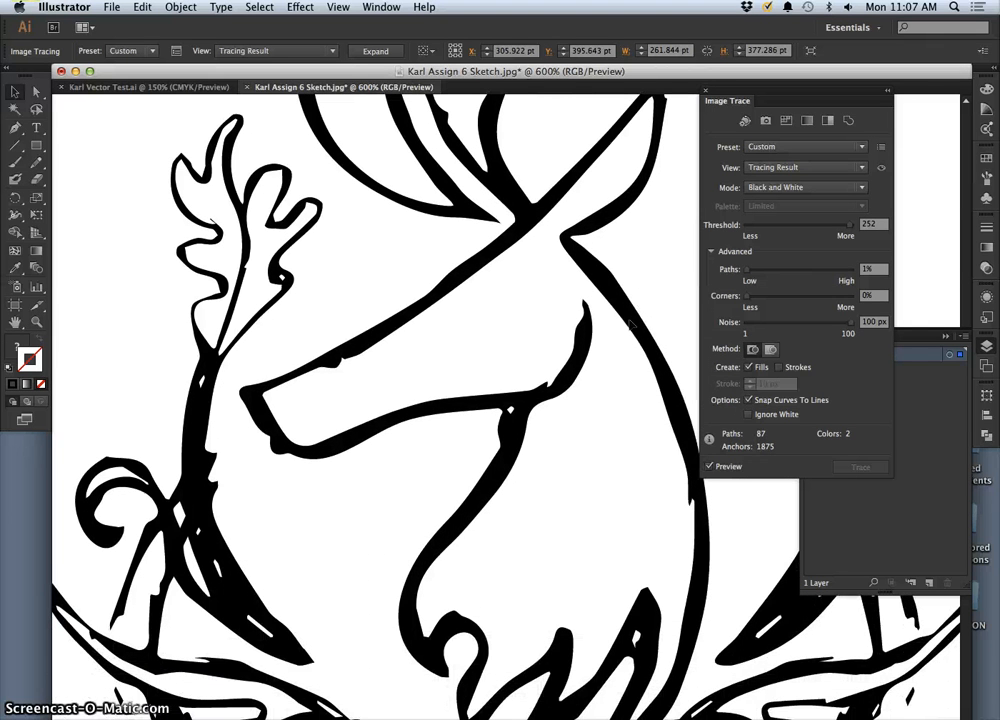
Make the tracing ignore white areas and inspect the whole stag and wreath artwork
click(749, 415)
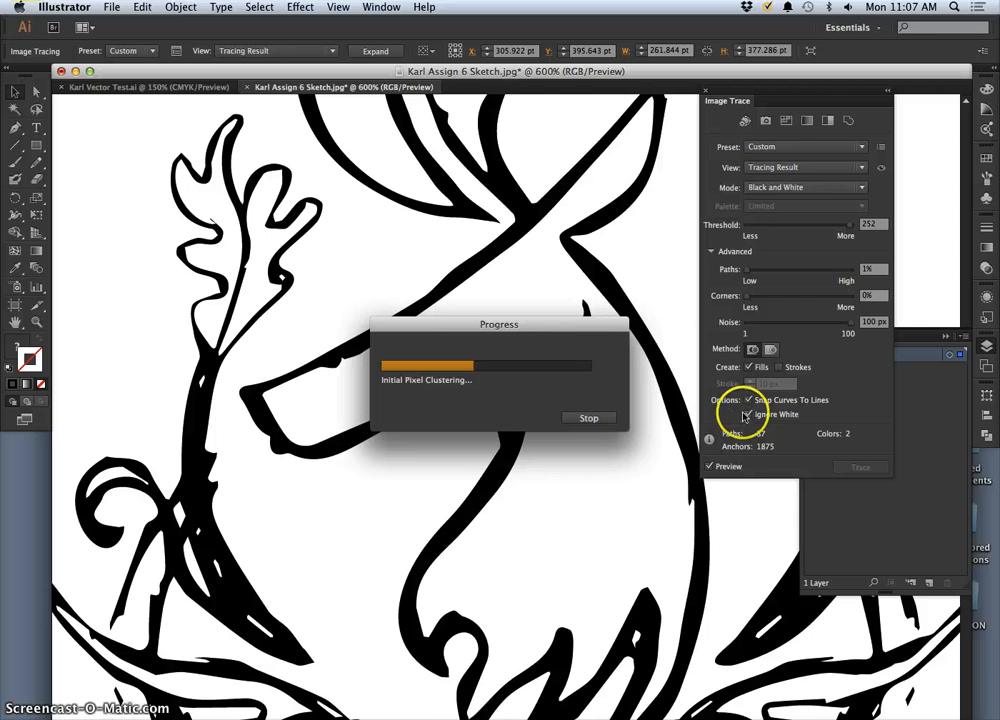
scroll(571, 408, down, 8)
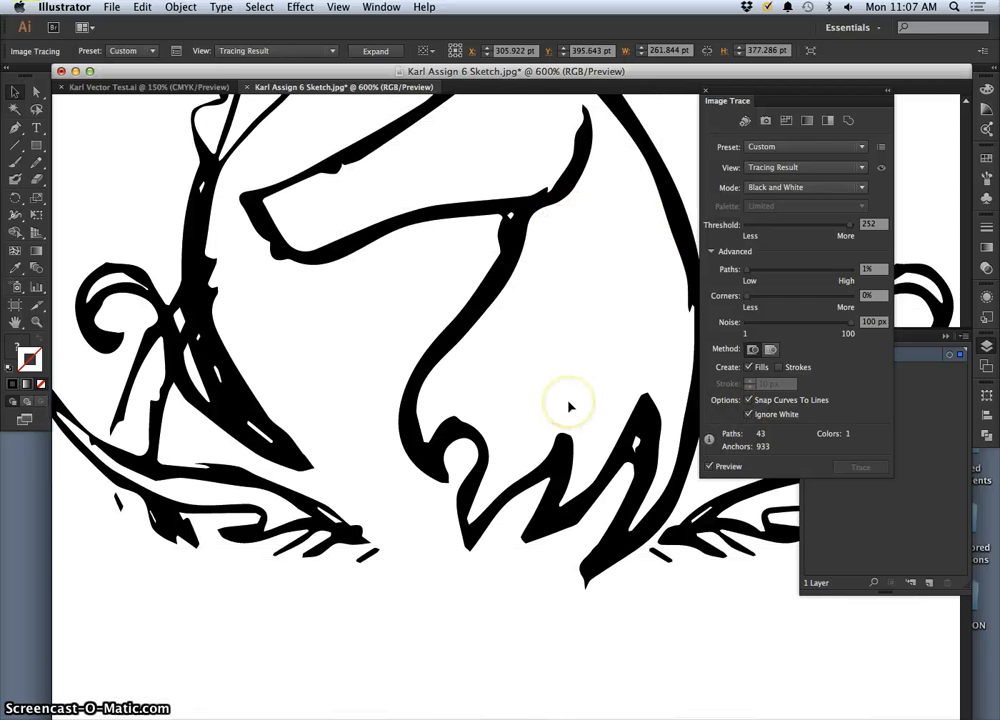
key(super+minus)
key(super+minus)
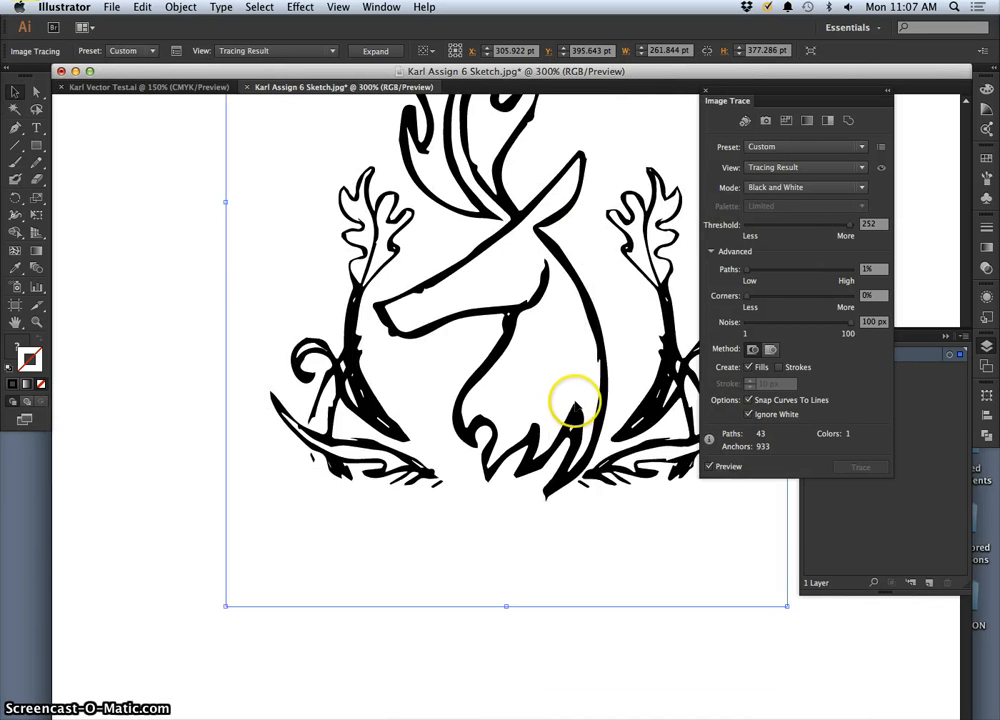
scroll(576, 403, up, 2)
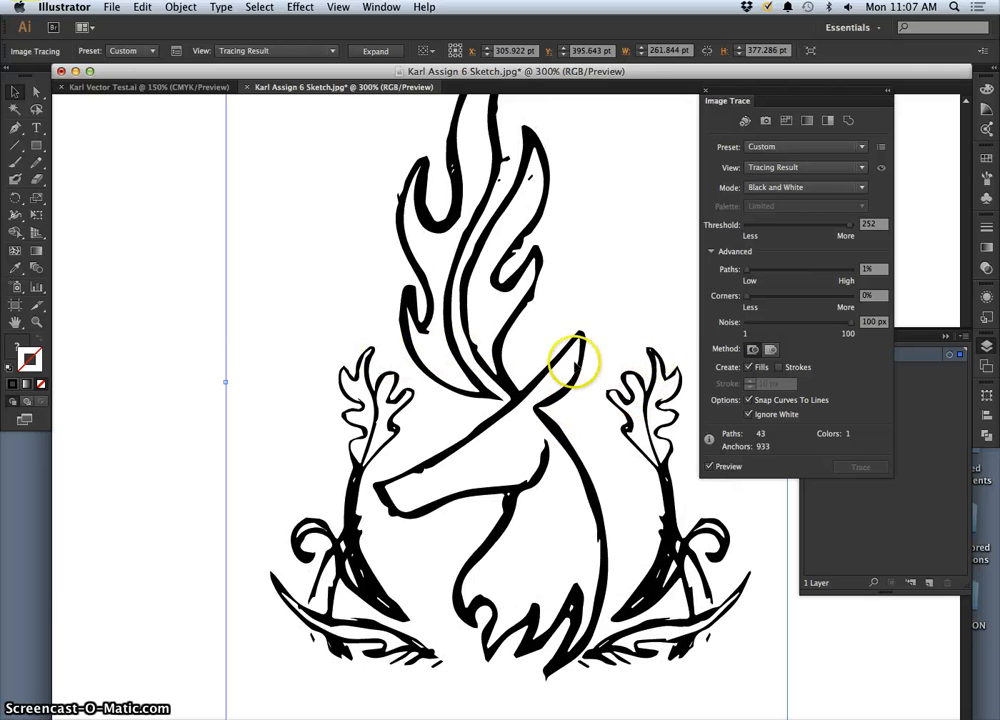
scroll(511, 326, up, 5)
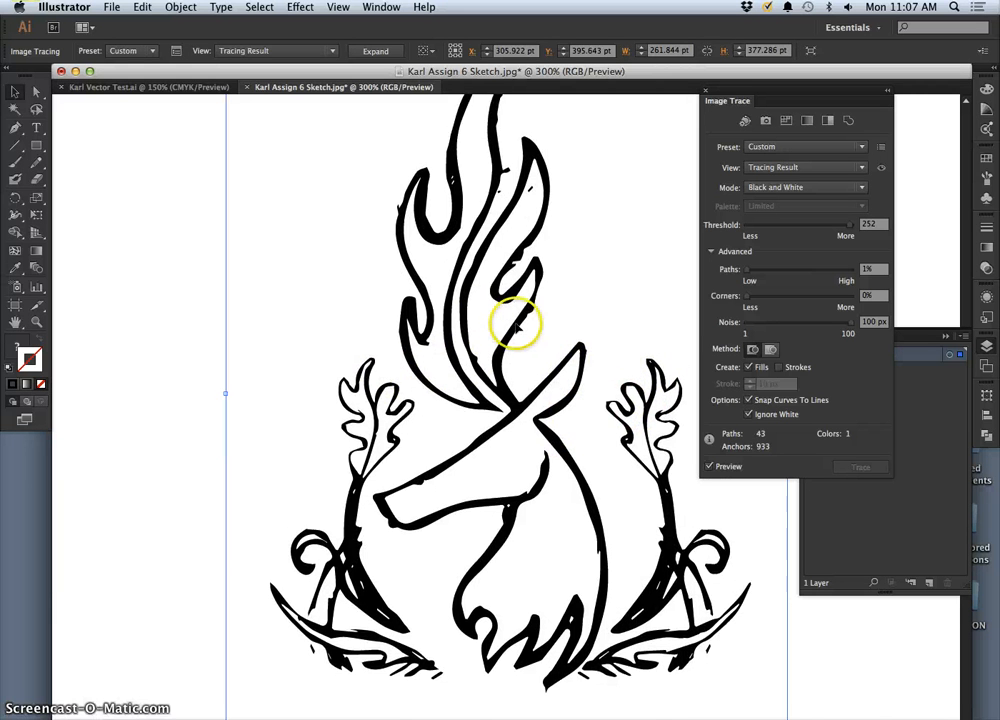
scroll(528, 331, down, 6)
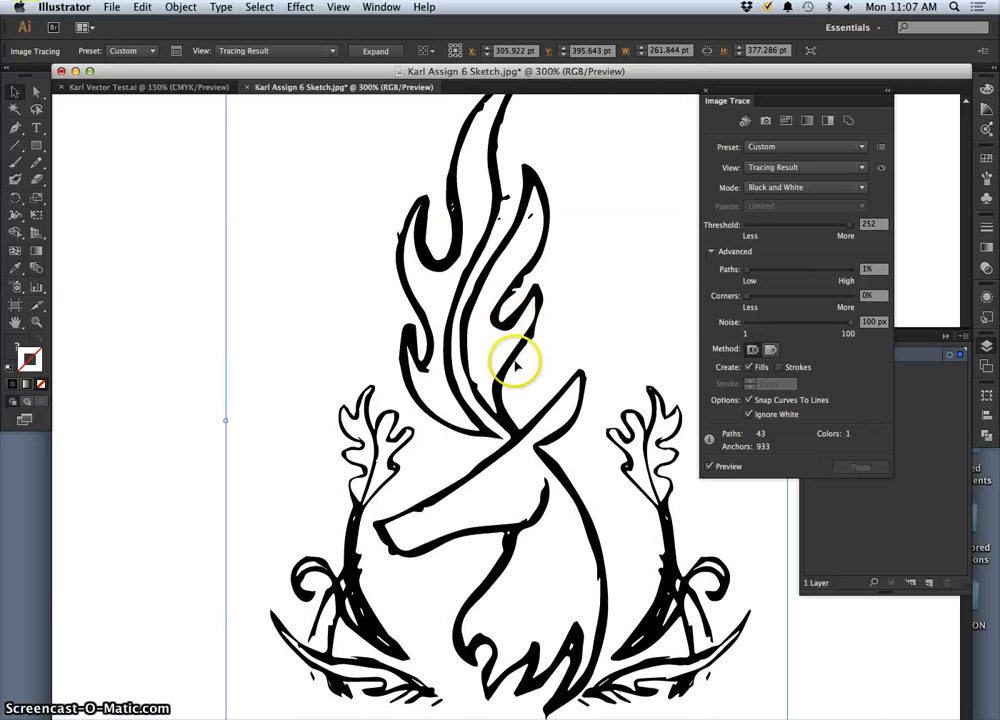
scroll(518, 362, down, 2)
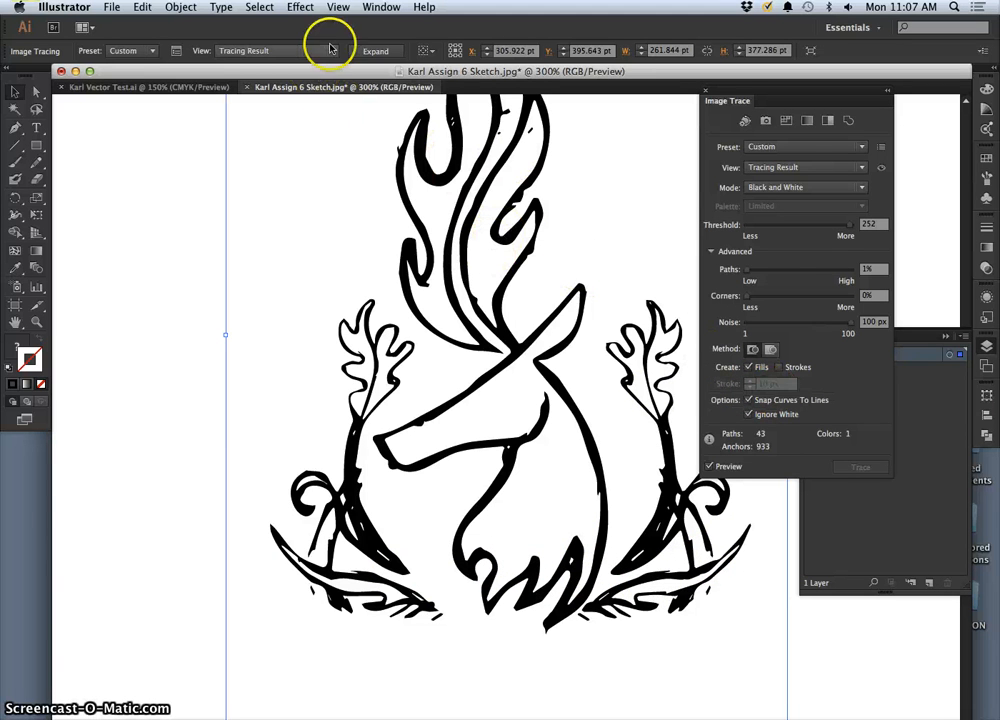
Expand the tracing into vector paths and select the expanded group to show its anchor points on the stag's head
click(373, 53)
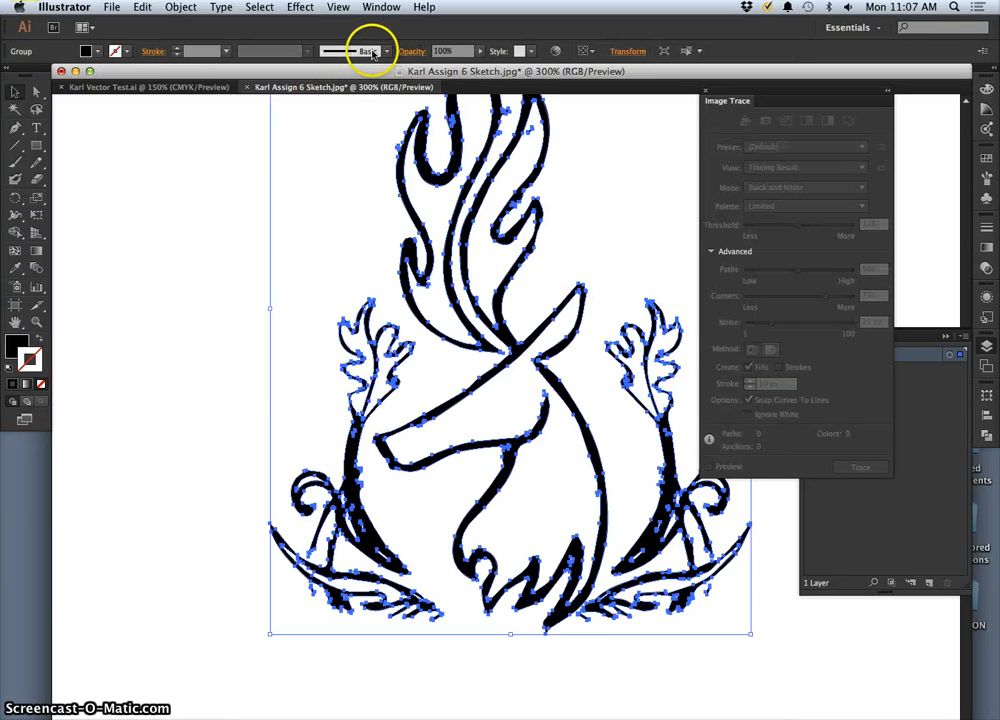
click(245, 213)
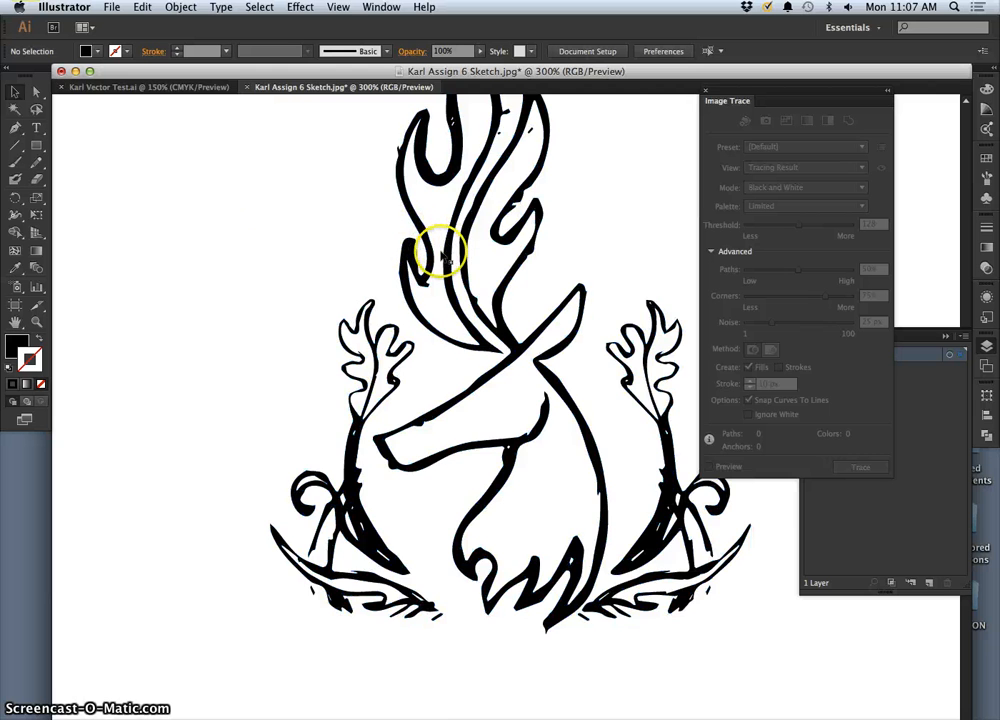
key(super+equal)
key(super+equal)
key(super+equal)
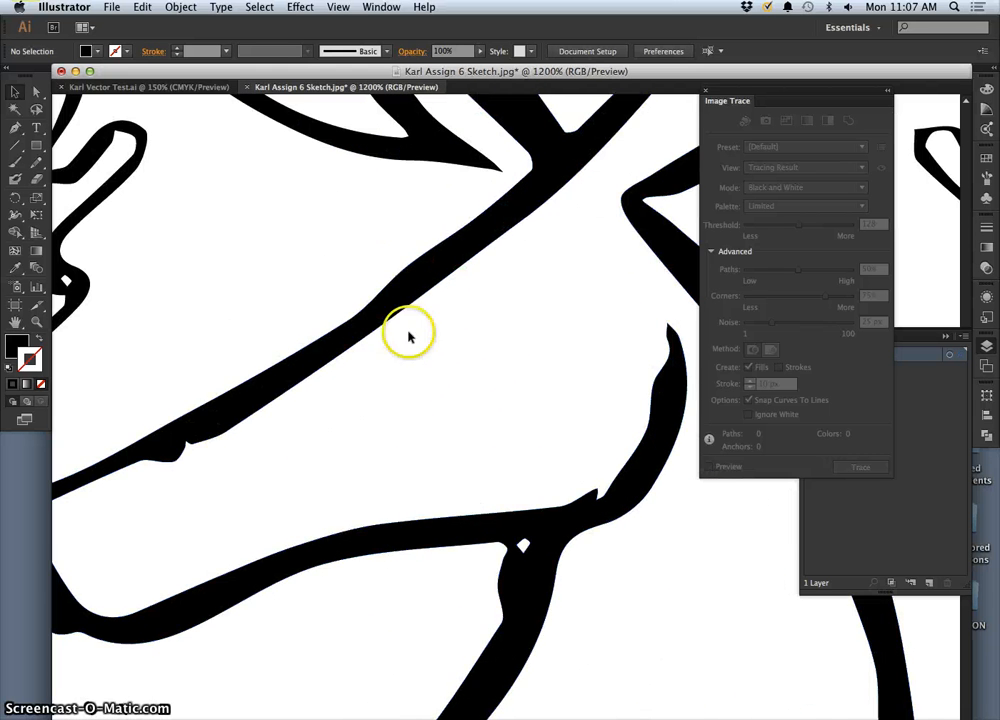
click(336, 347)
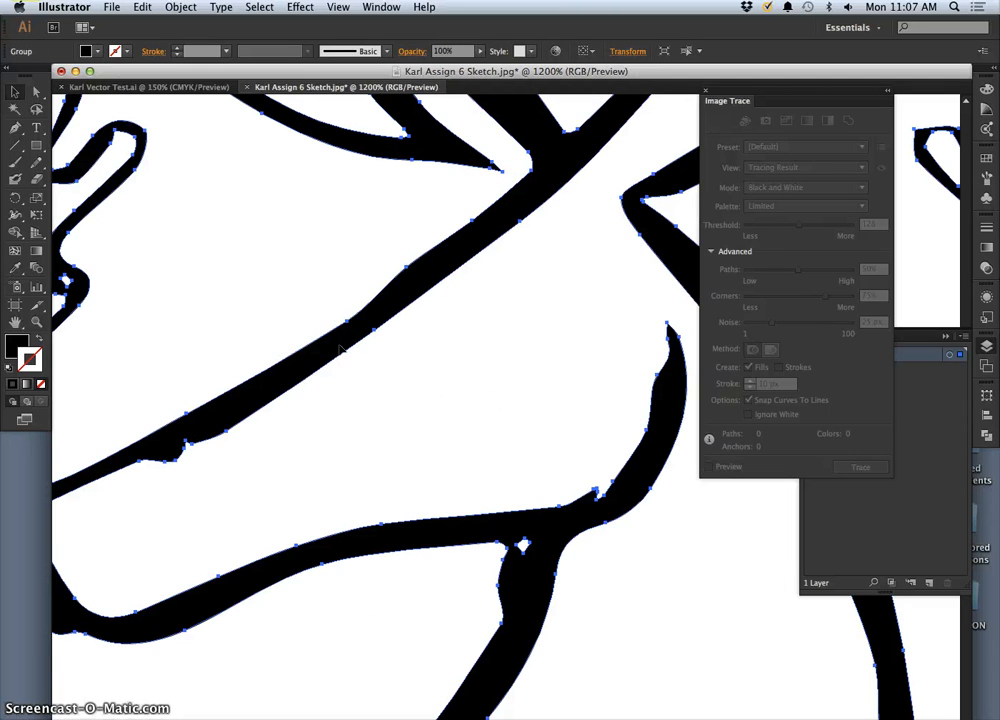
Redraw the lower edge of the stag's snout line with the Pencil tool to smooth out the bump
drag(293, 445, 412, 405)
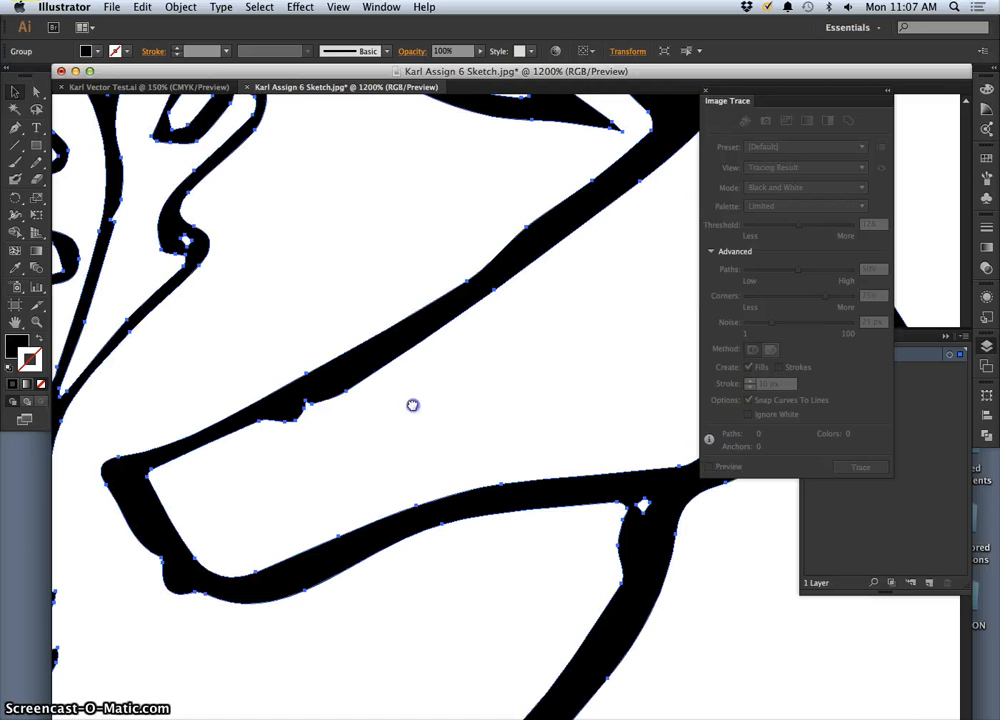
click(36, 162)
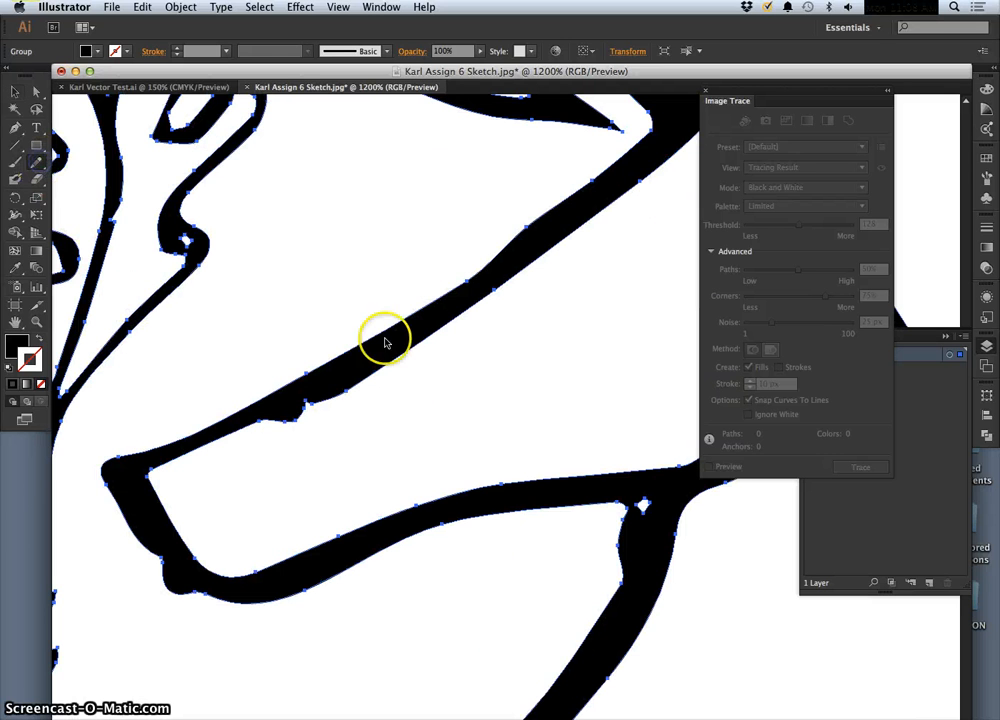
click(378, 368)
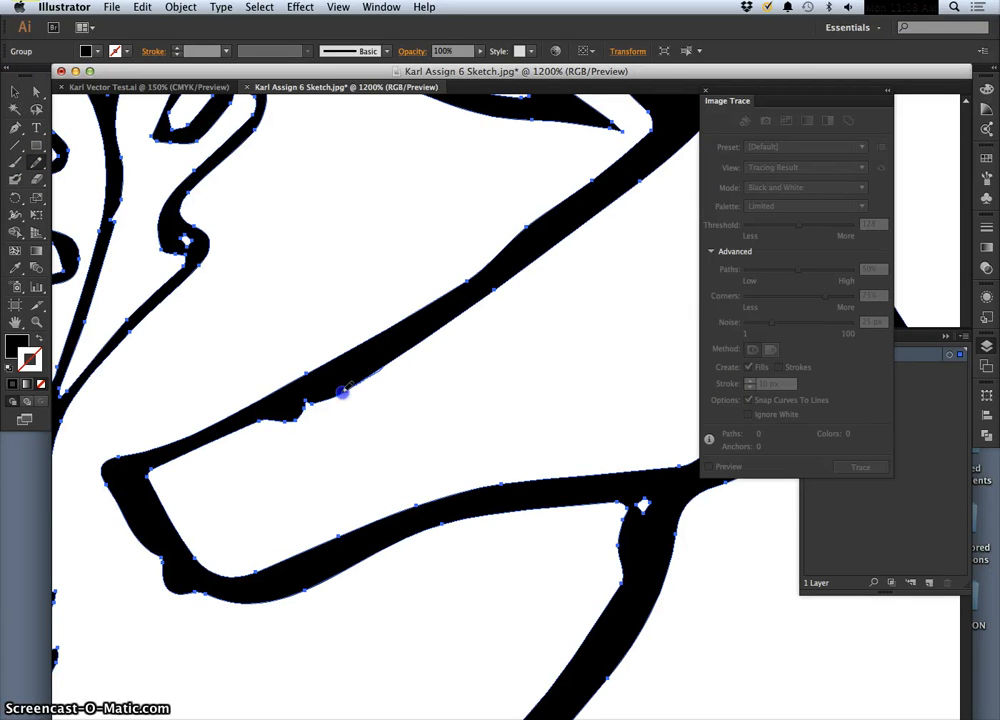
drag(228, 435, 308, 395)
drag(428, 337, 430, 336)
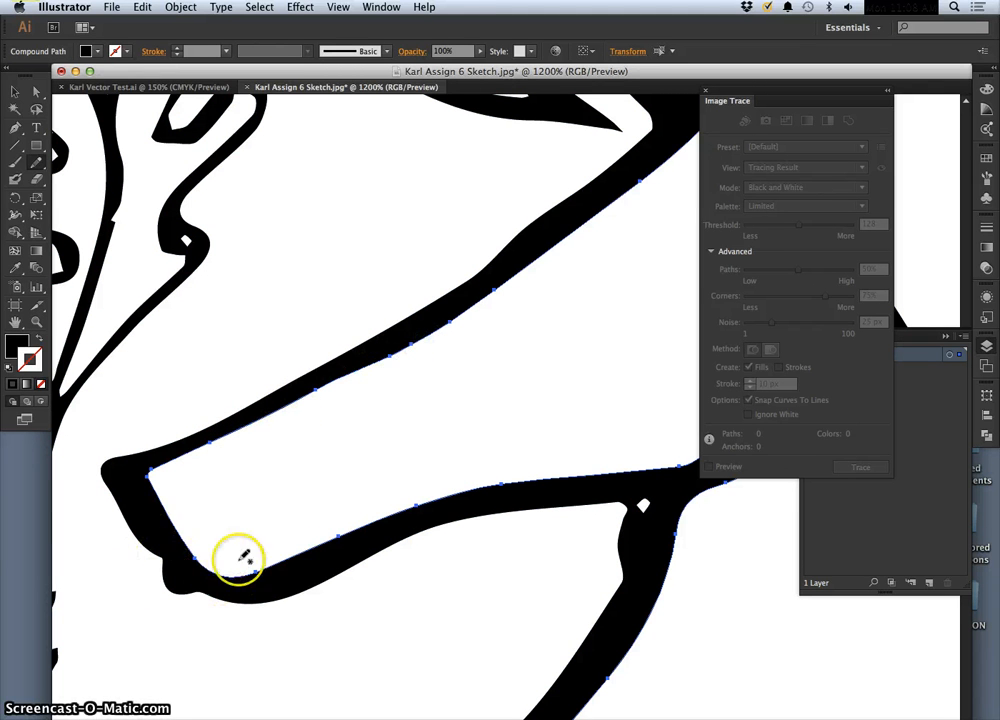
Smooth the bump near the base of the inner antler line with the Pencil tool and deselect the artwork
mouse_move(283, 321)
mouse_down()
mouse_move(339, 487)
mouse_move(340, 591)
mouse_up()
drag(408, 394, 285, 588)
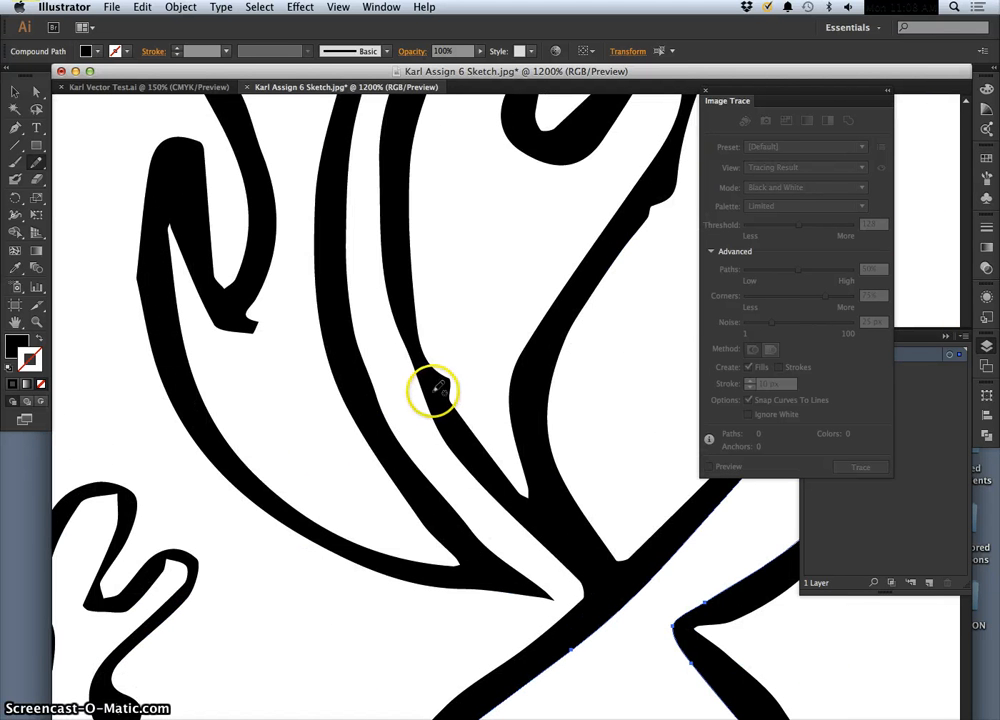
key(super)
key(super)
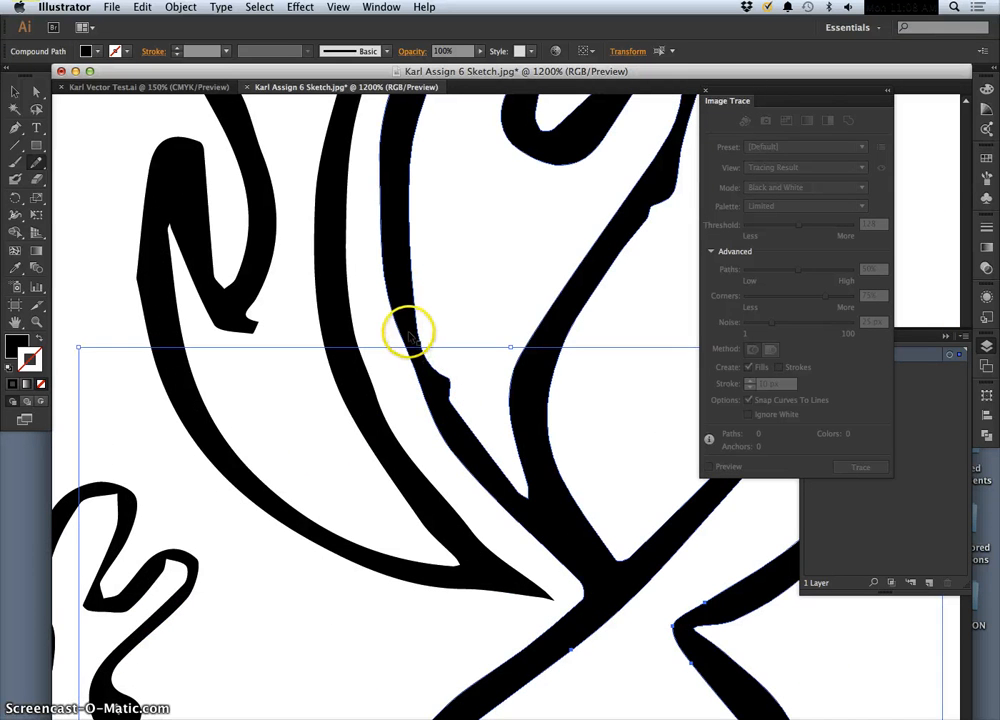
super+click(410, 335)
drag(422, 351, 422, 352)
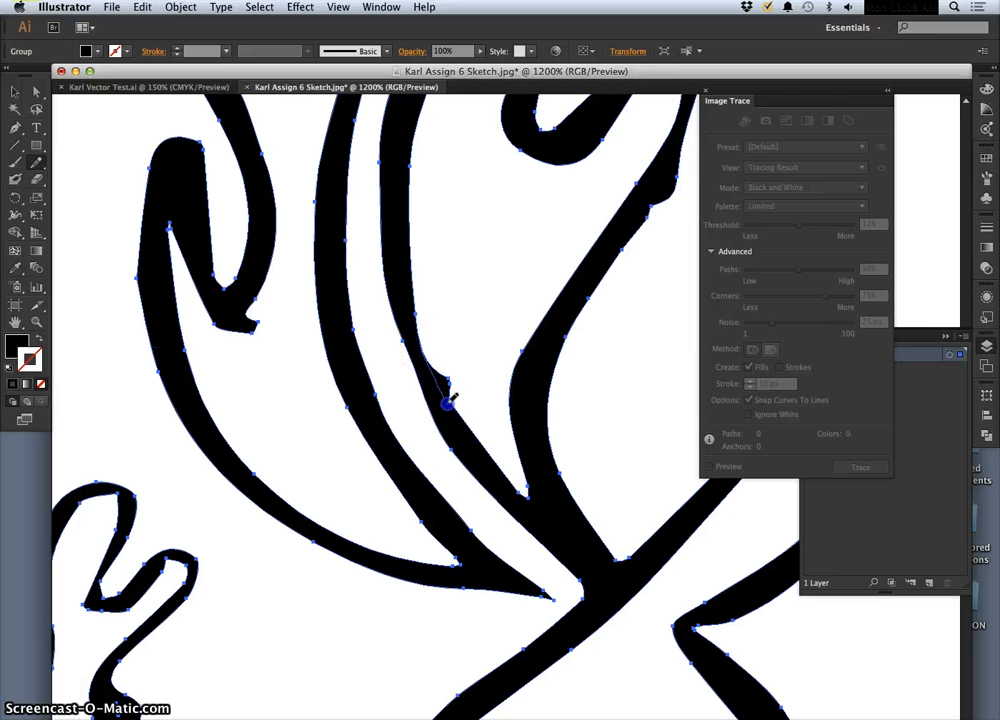
key(super+minus)
super+click(453, 452)
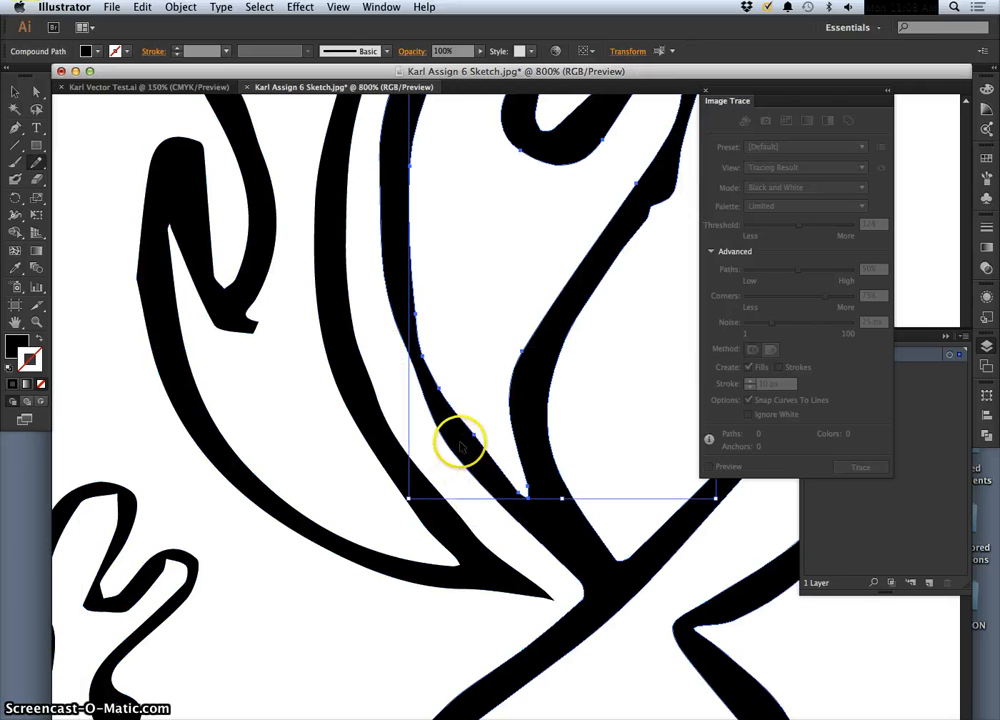
key(super+minus)
key(super+minus)
key(super+minus)
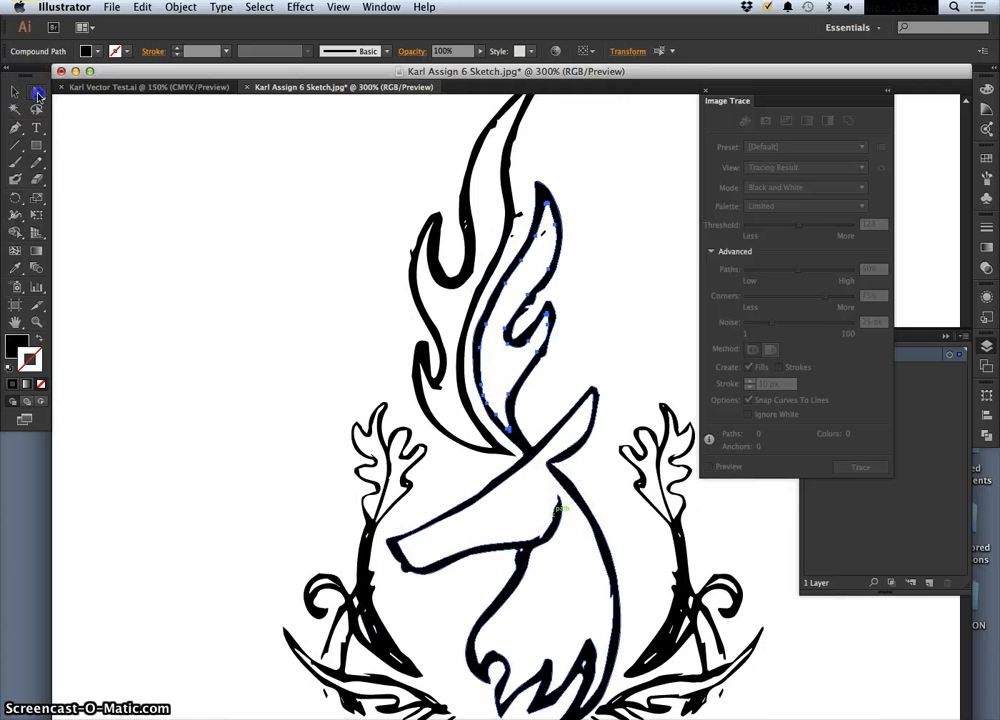
click(257, 305)
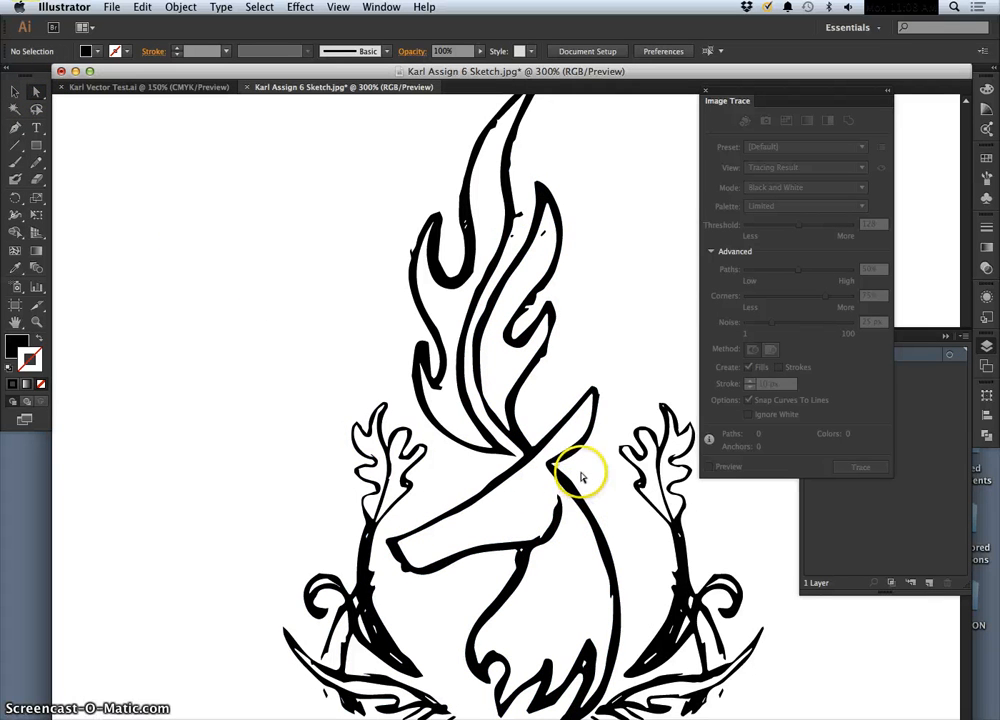
Undo the pencil edits, the expansion, the Ignore White option and the last two noise changes on the stag tracing
key(super+minus)
key(super+minus)
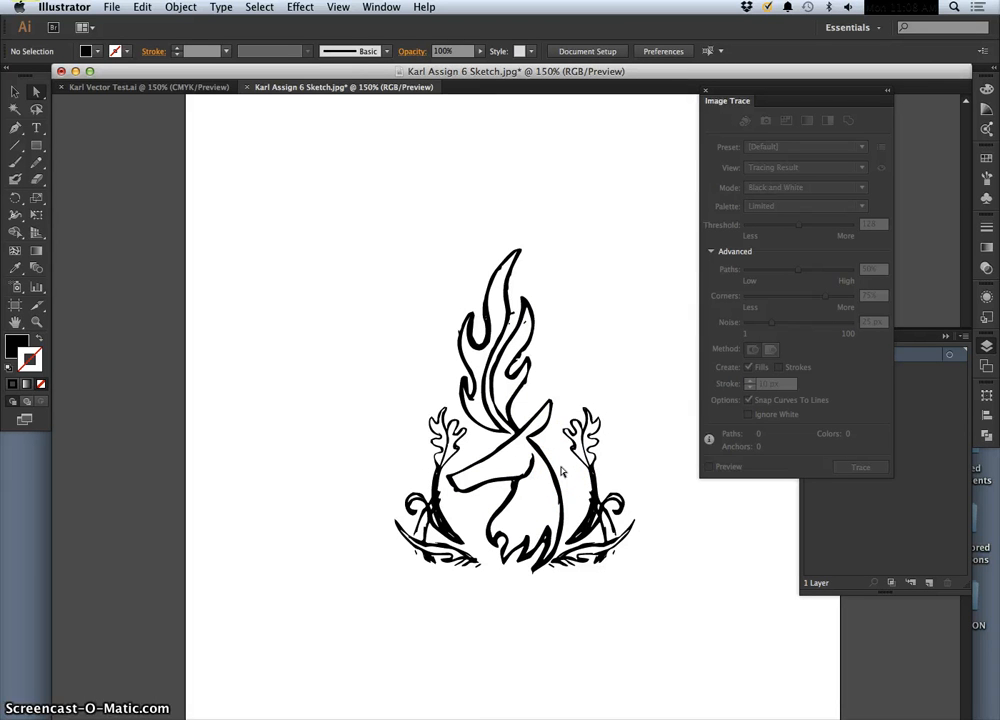
click(561, 472)
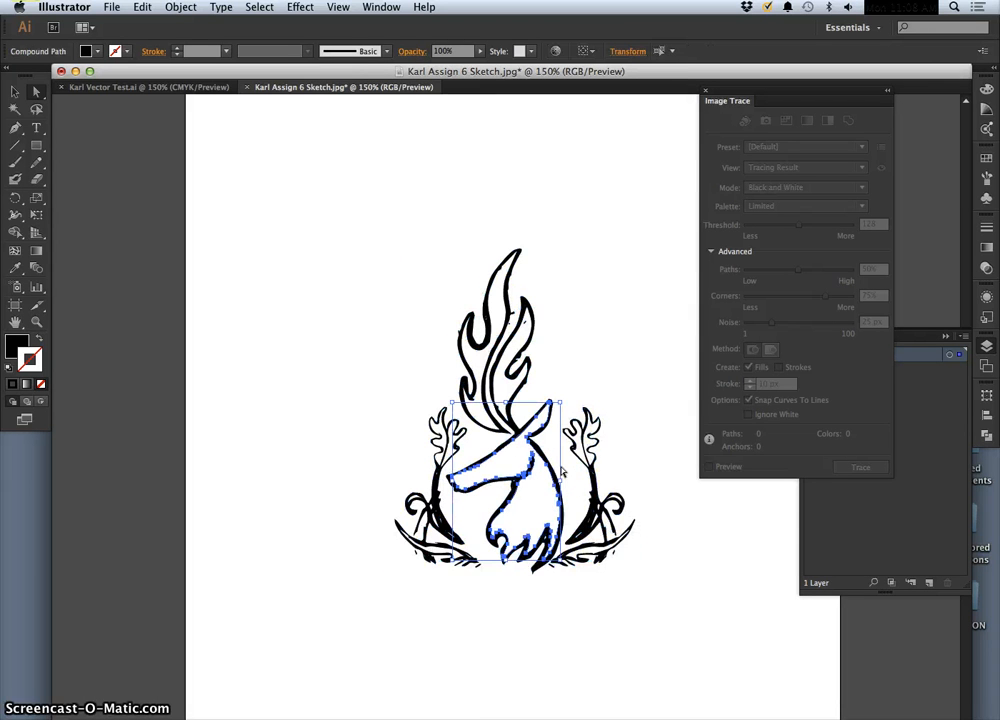
key(super+z)
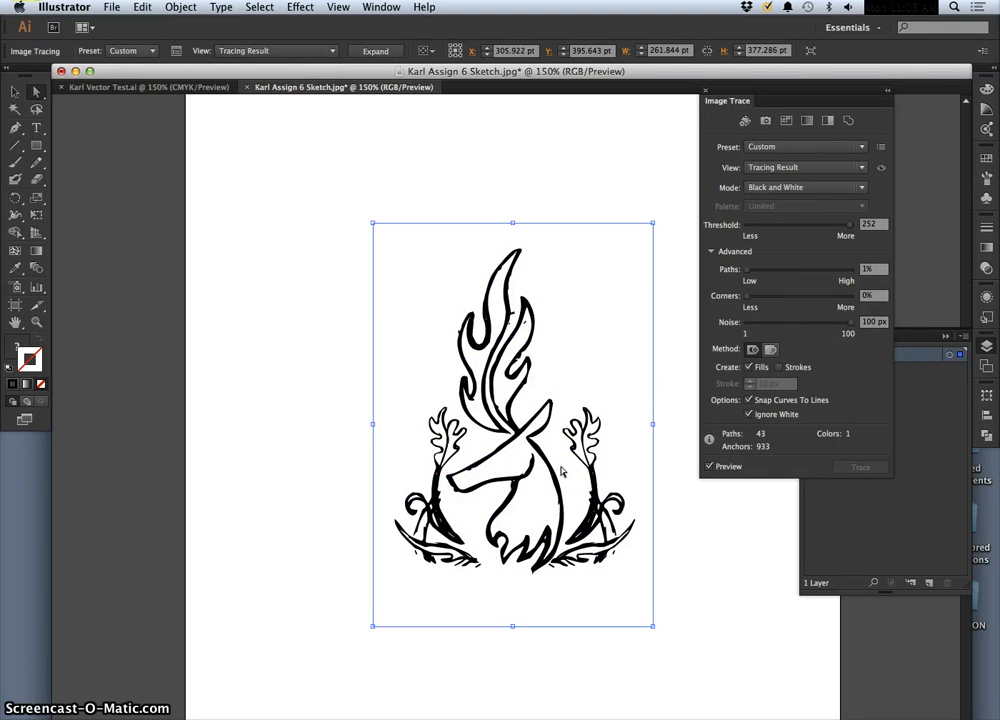
key(super+z)
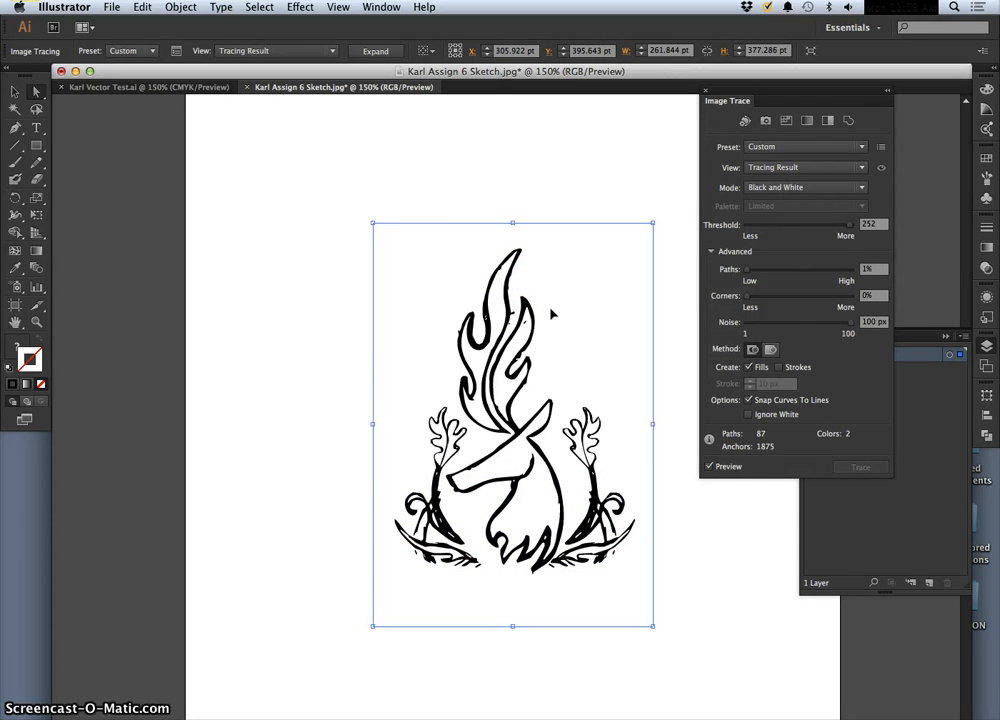
key(super+z)
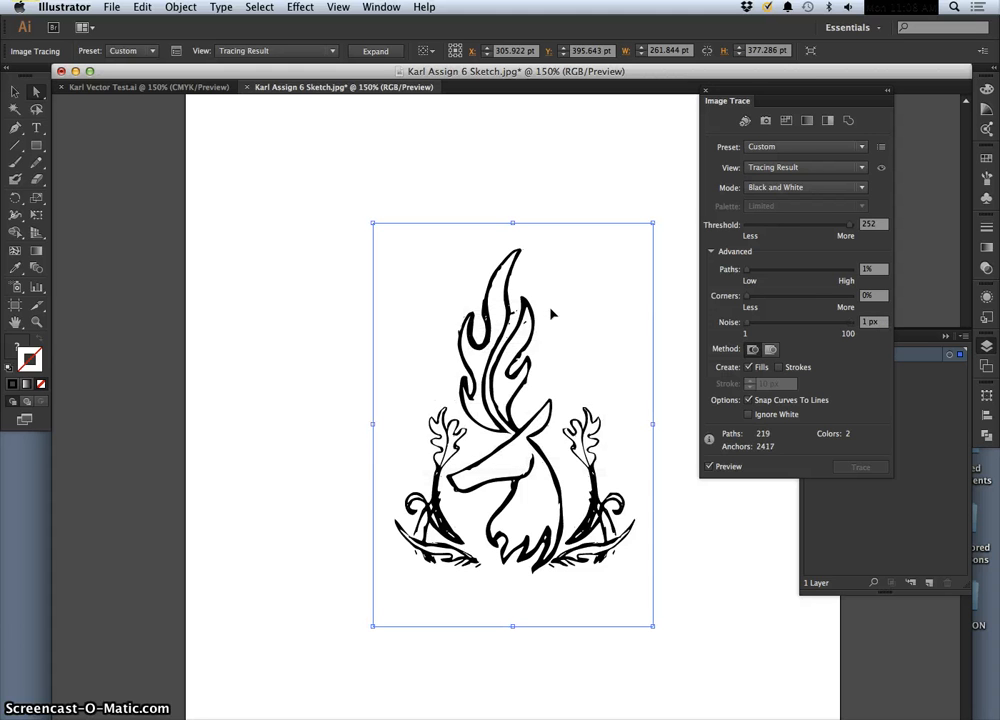
key(super+z)
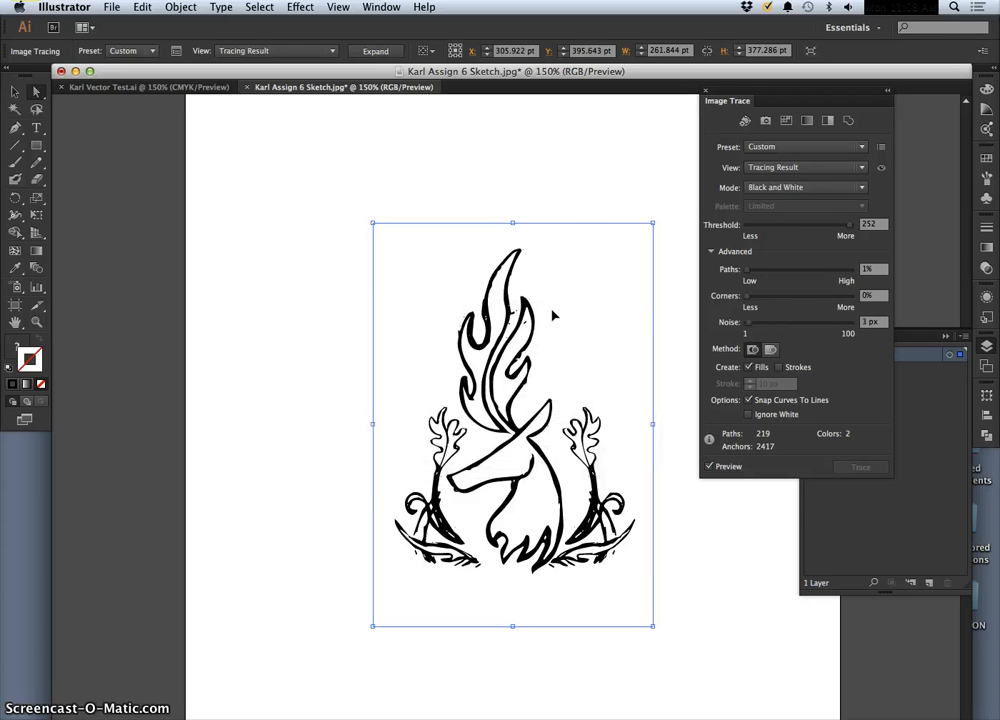
Undo the previous noise and corners changes on the stag tracing and expand it into vector paths, leaving it deselected
key(super+z)
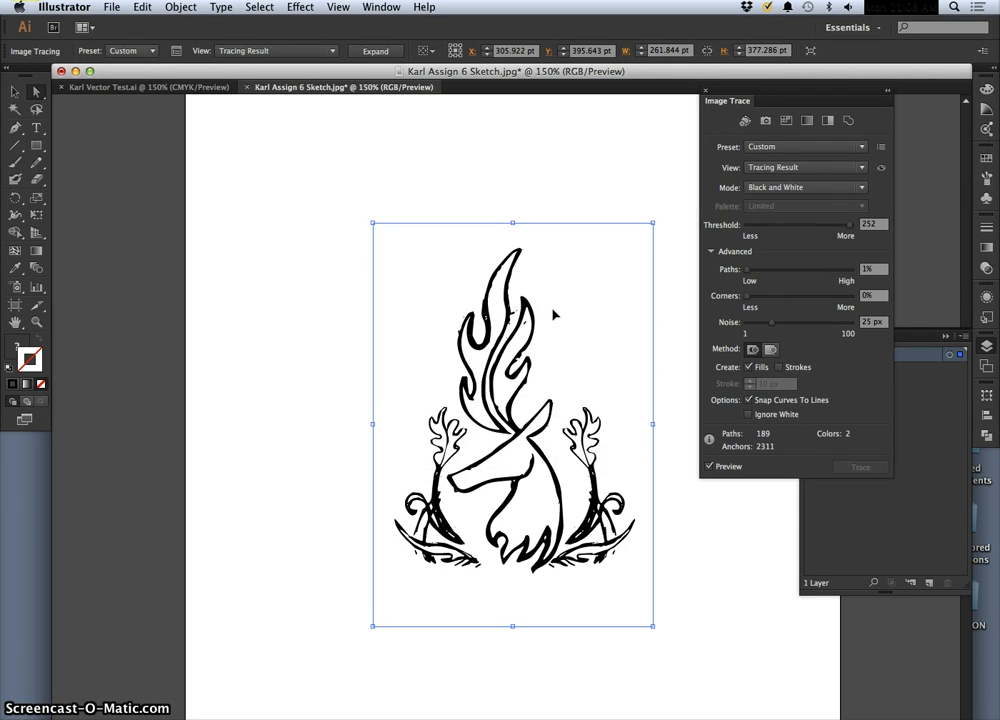
key(super+z)
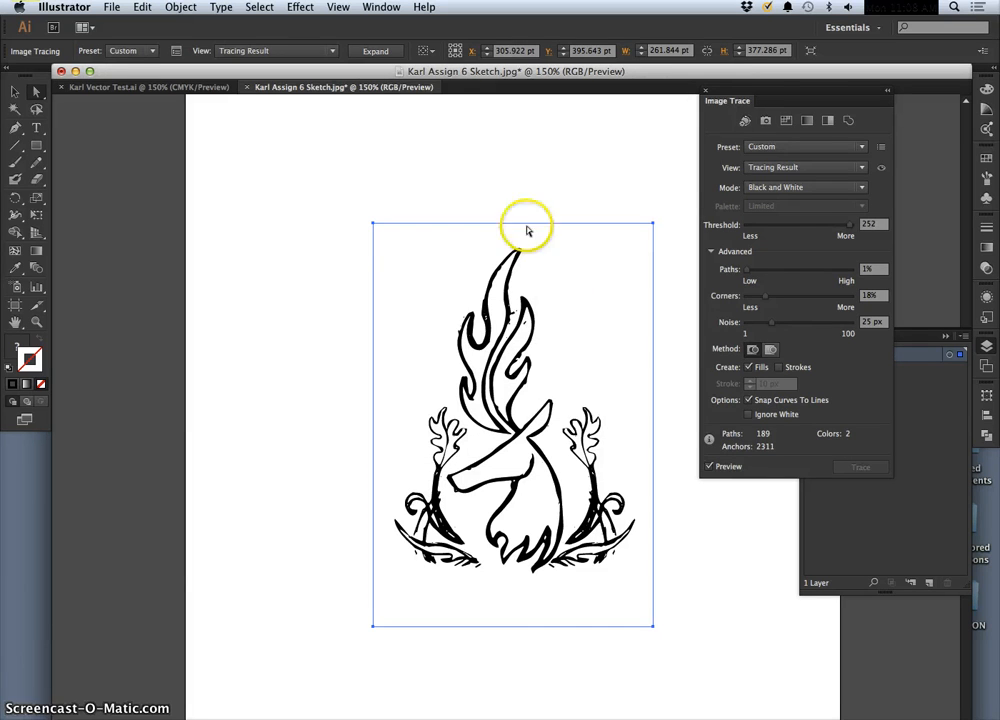
click(376, 50)
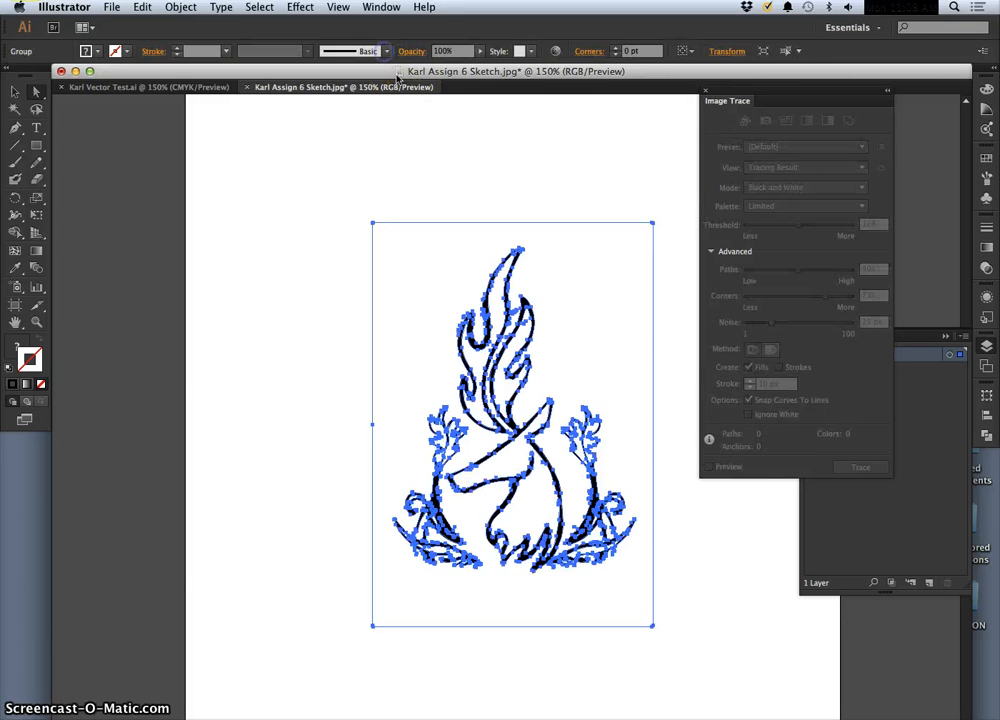
click(455, 143)
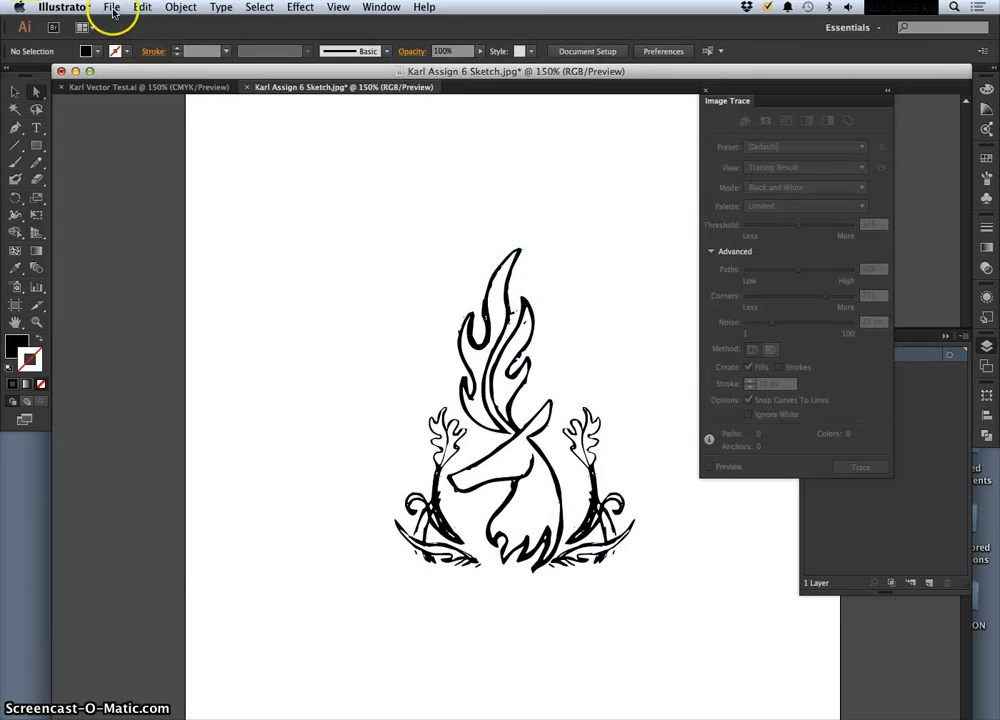
Start saving the document under a new name on the Desktop, adding "Live Trace Test" before the existing file name
click(112, 9)
click(148, 128)
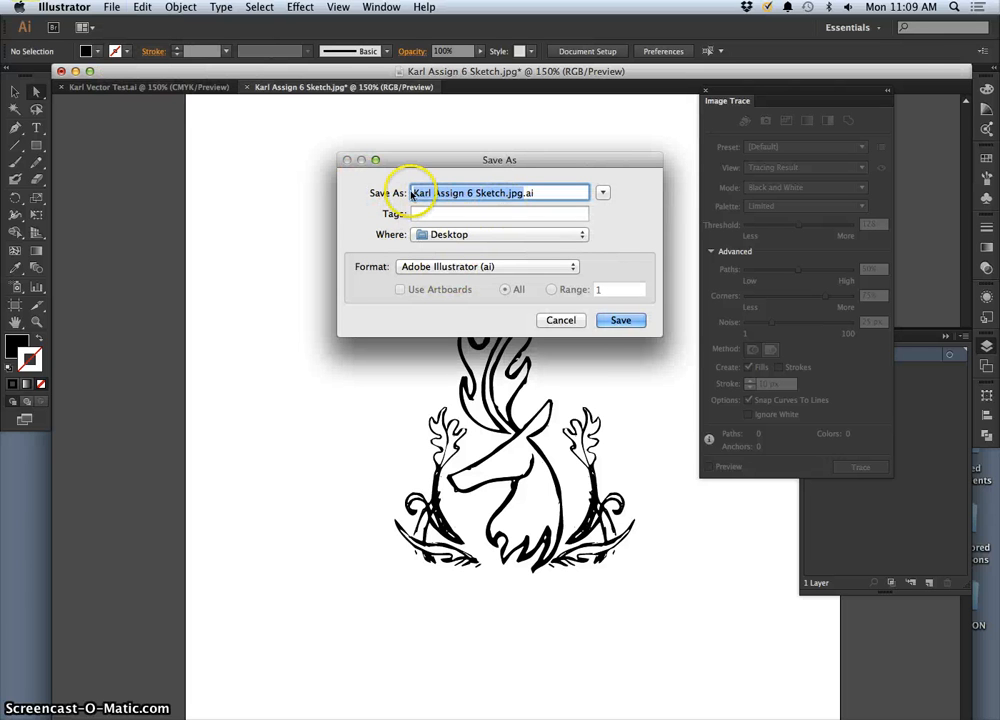
click(410, 193)
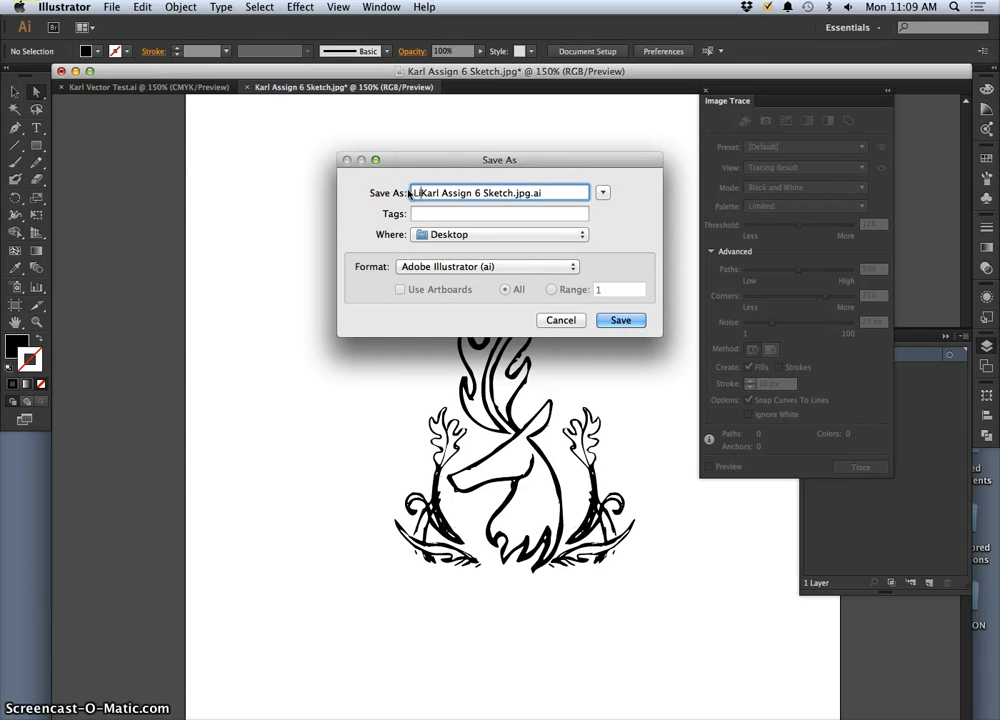
text(Live Trace Test)
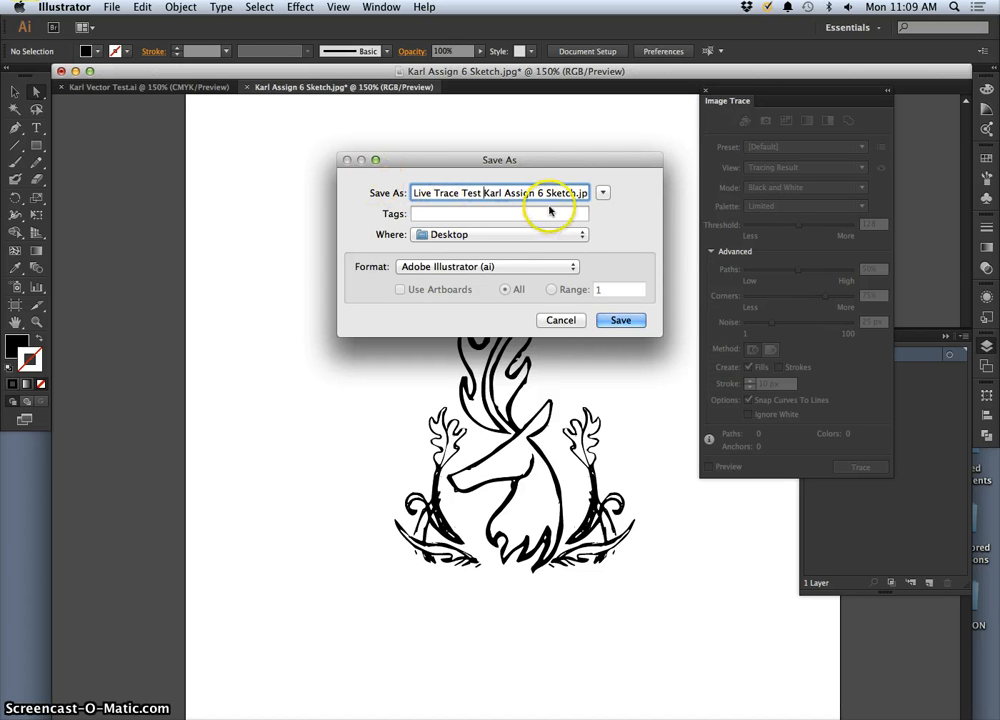
Save the file in Illustrator EPS (eps) format, accepting the Illustrator CC (17.0) EPS version and the default EPS options
click(508, 270)
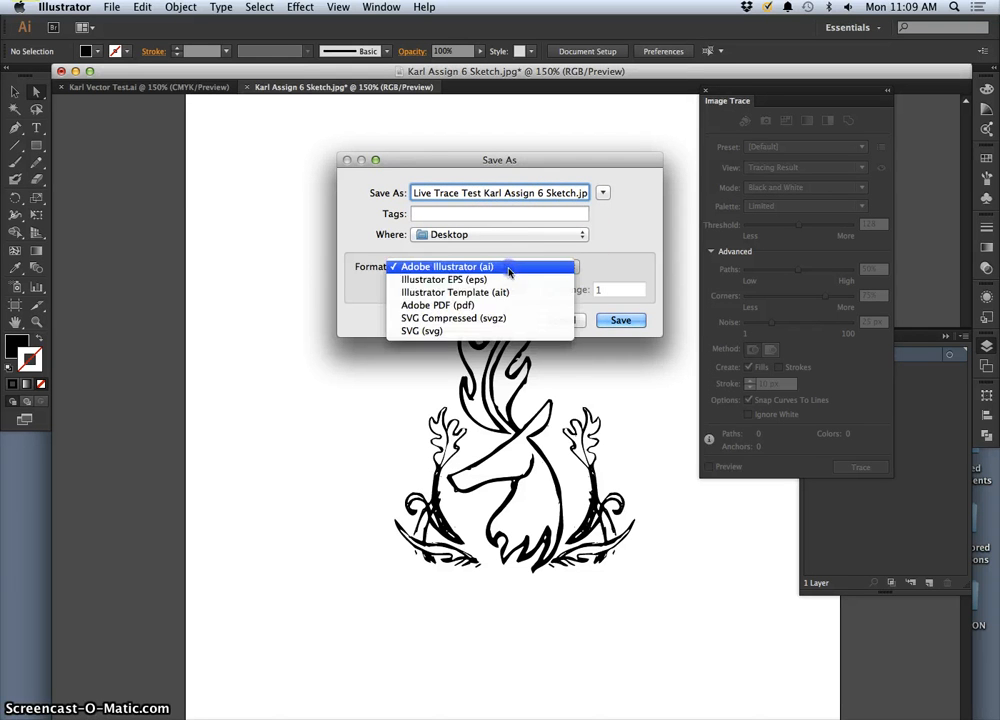
click(510, 280)
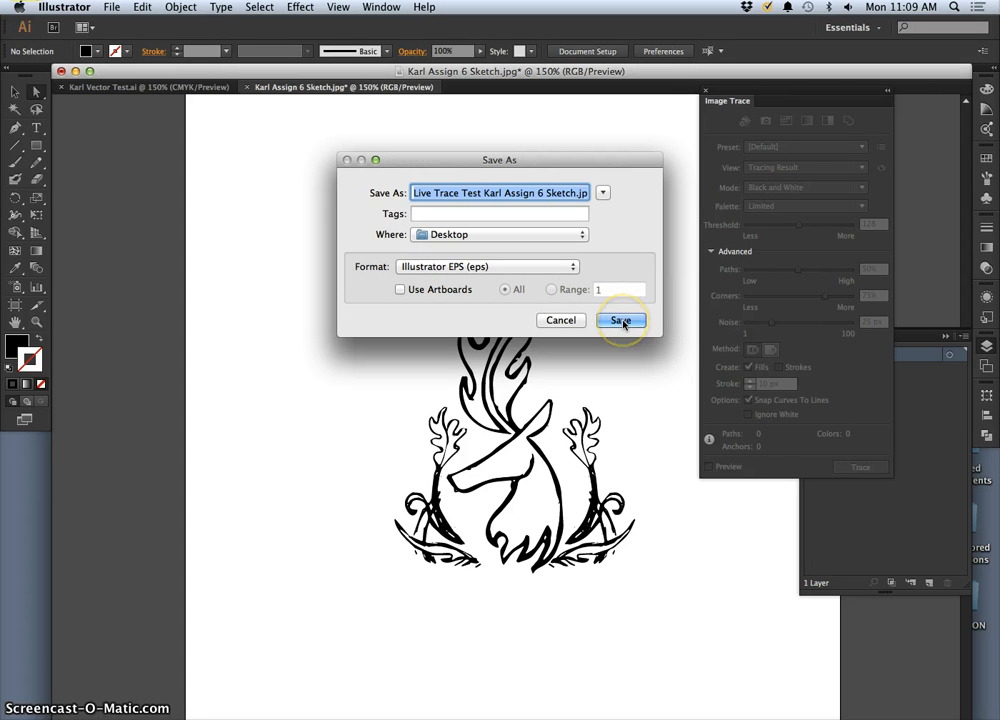
click(536, 268)
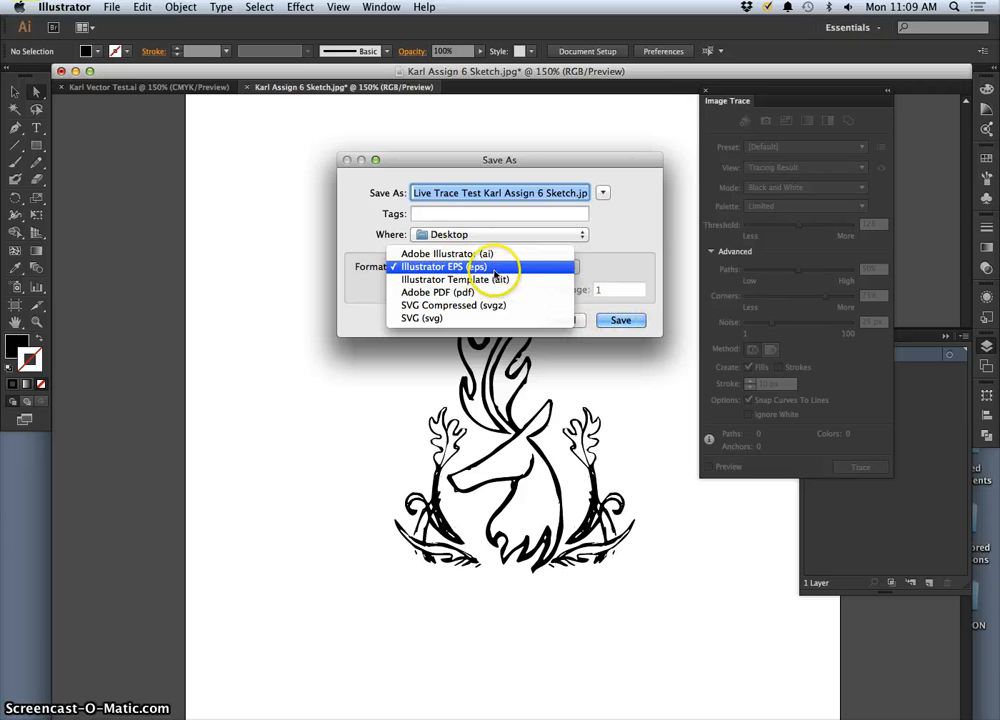
click(629, 322)
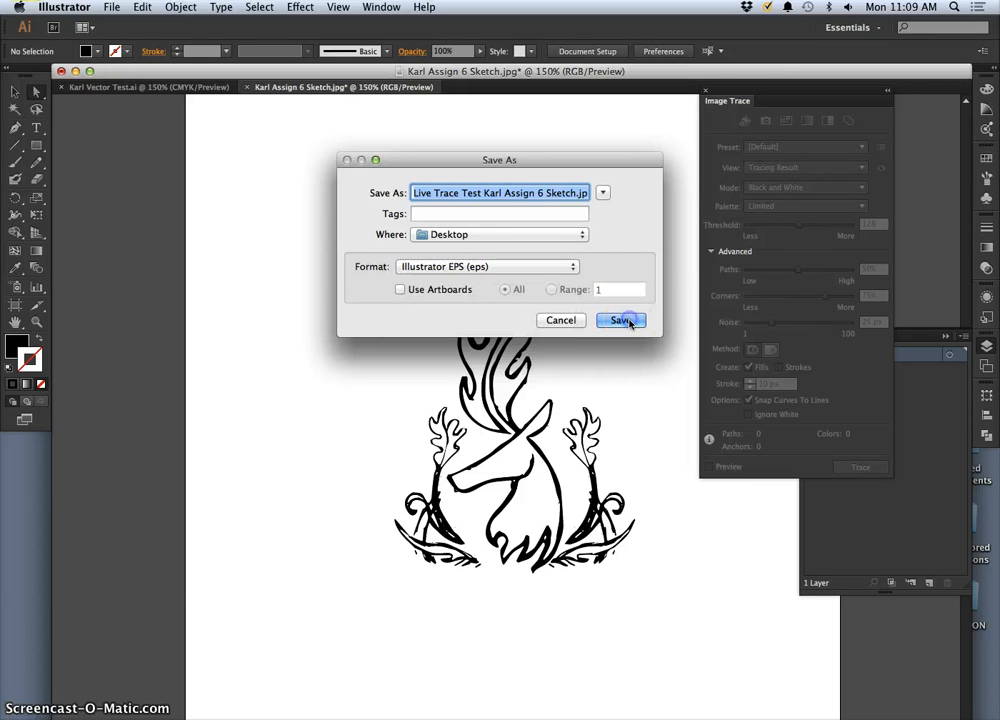
click(627, 321)
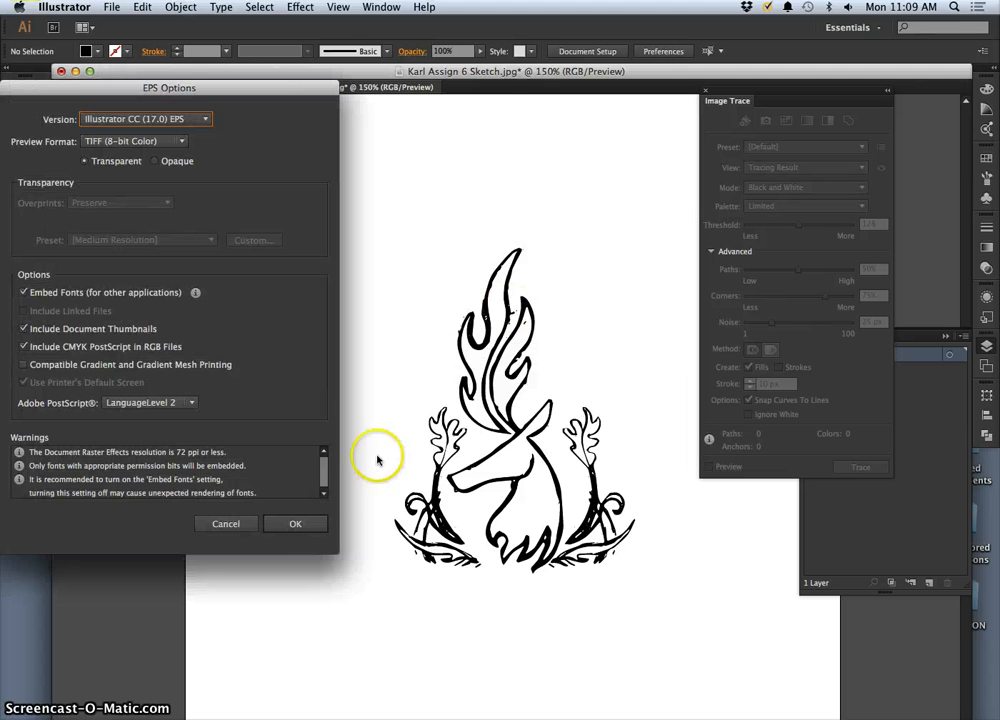
click(295, 523)
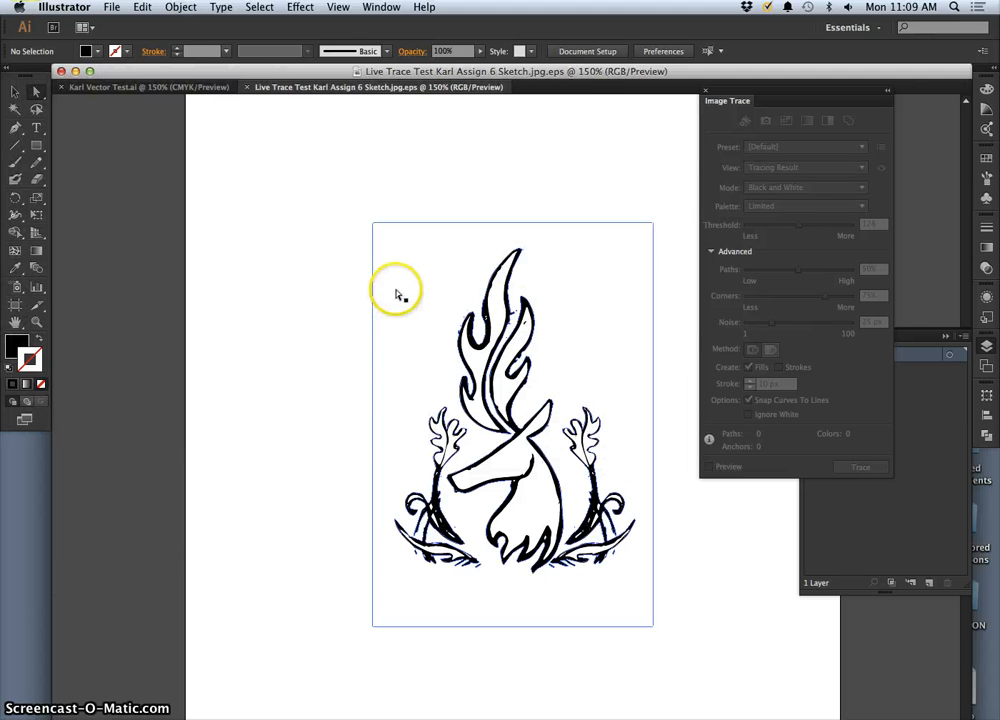
Close the saved EPS document and reopen the original stag sketch JPG from the desktop in Adobe Illustrator CC
click(249, 89)
key(F11)
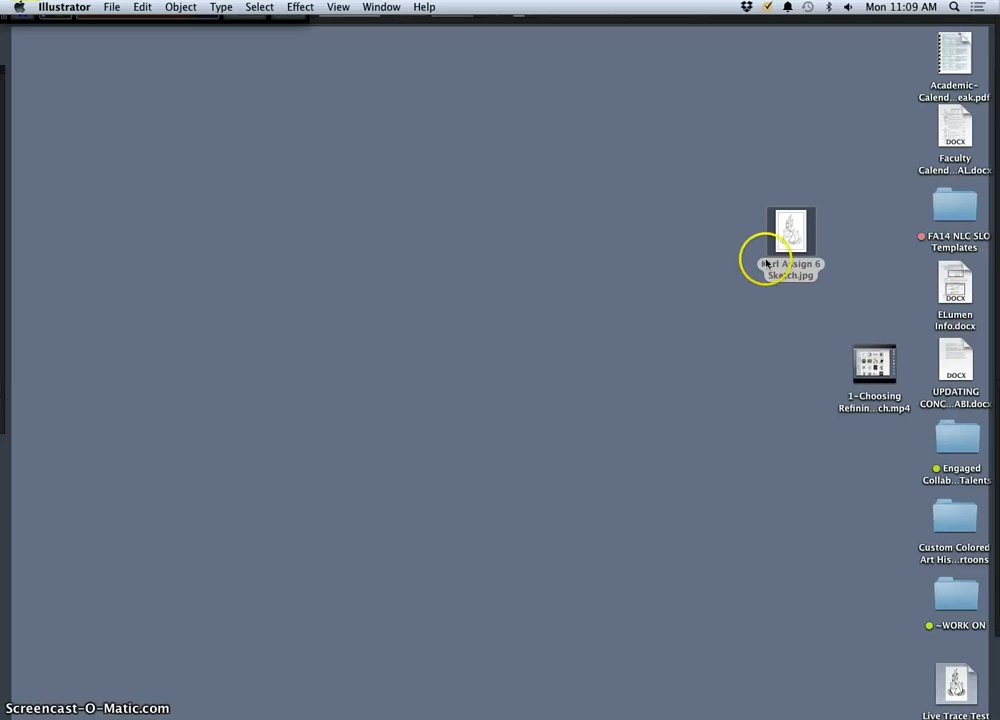
right_click(785, 238)
mouse_move(690, 262)
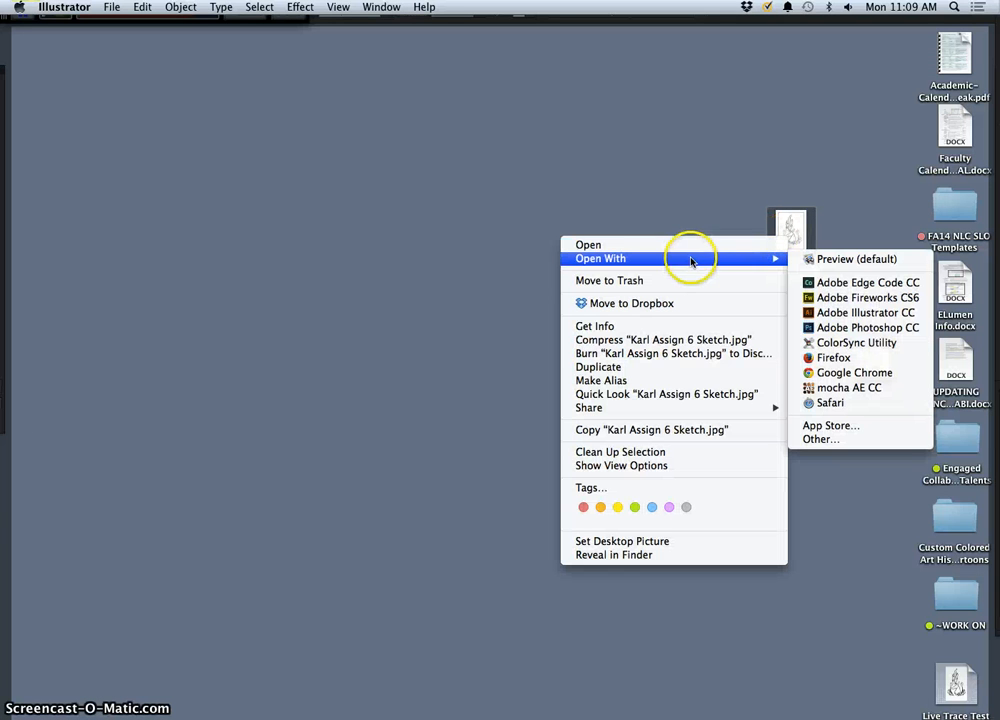
click(870, 329)
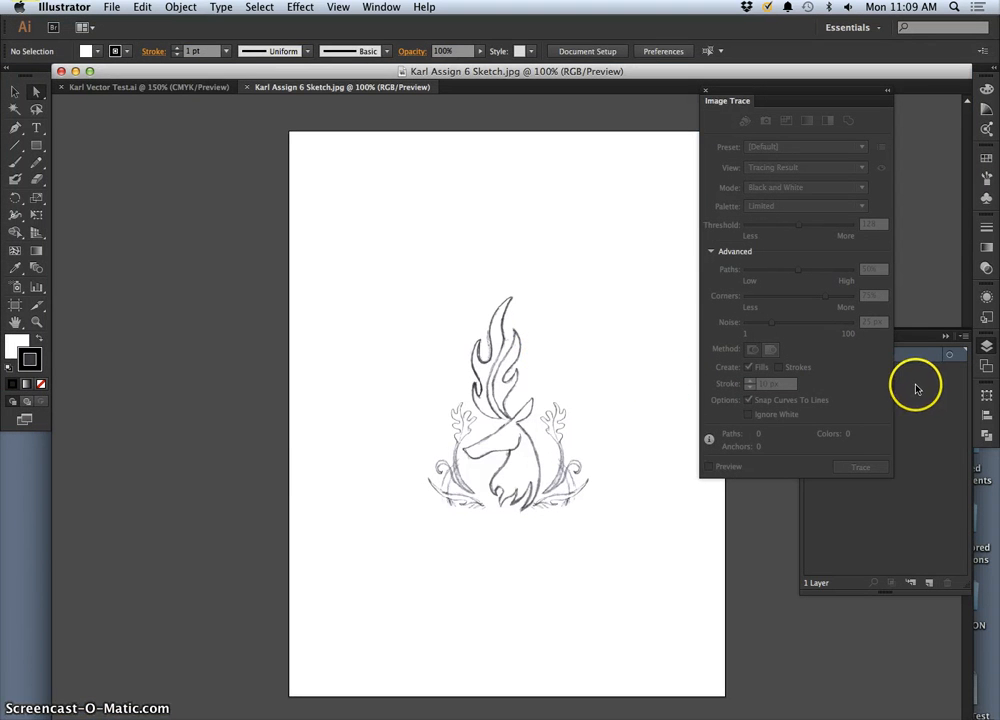
Collapse the Image Trace panel, then add a new layer above the sketch and lock Layer 1
click(934, 414)
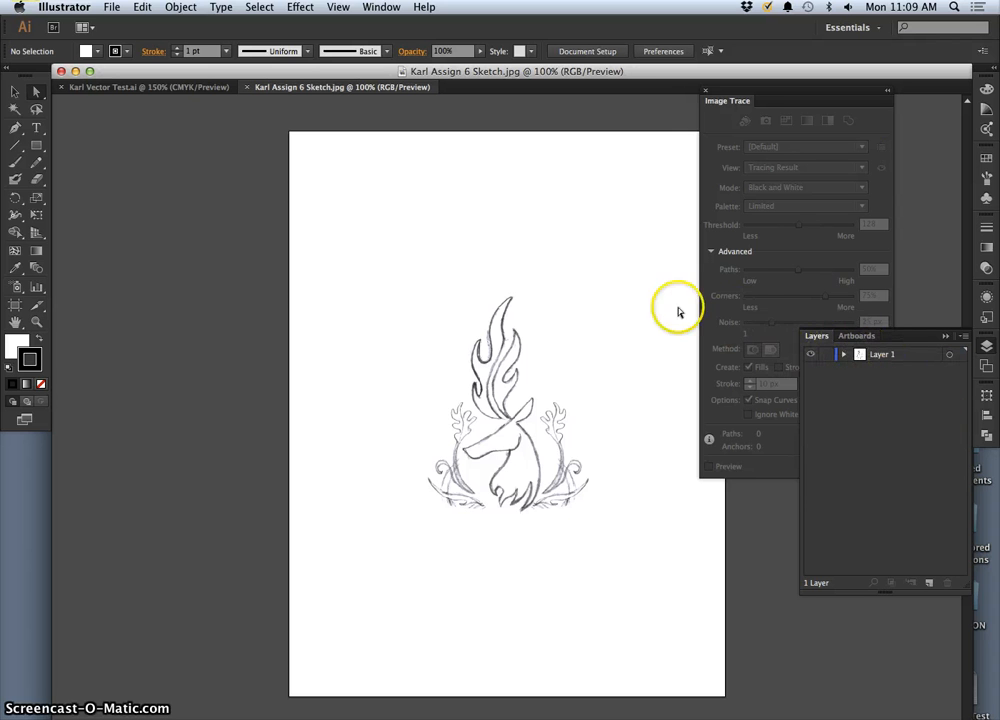
click(888, 96)
click(888, 96)
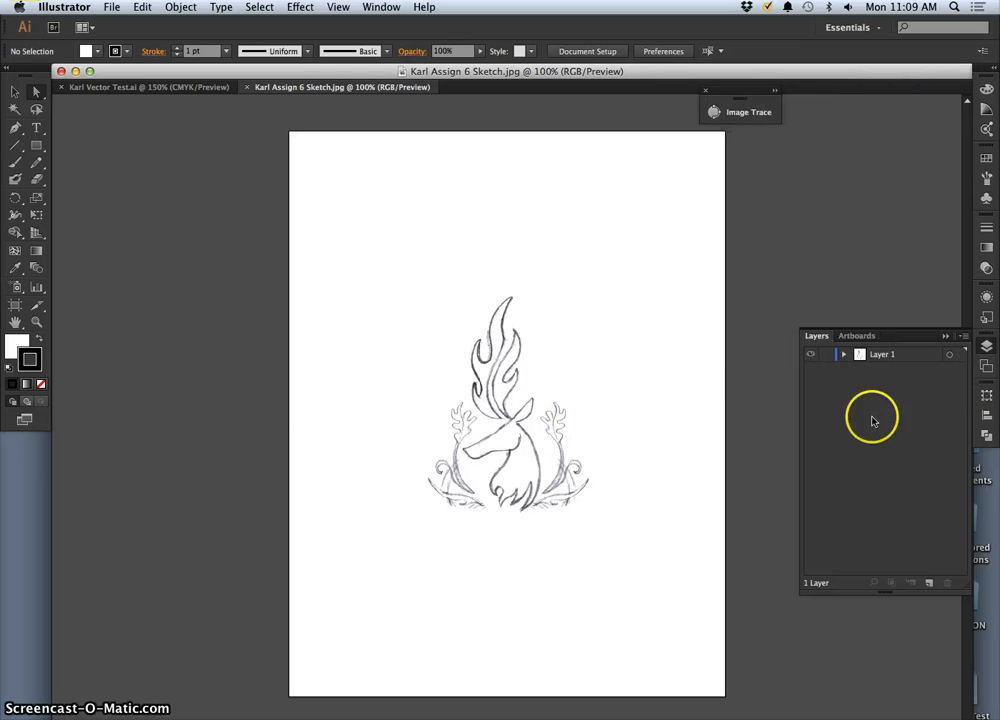
click(928, 584)
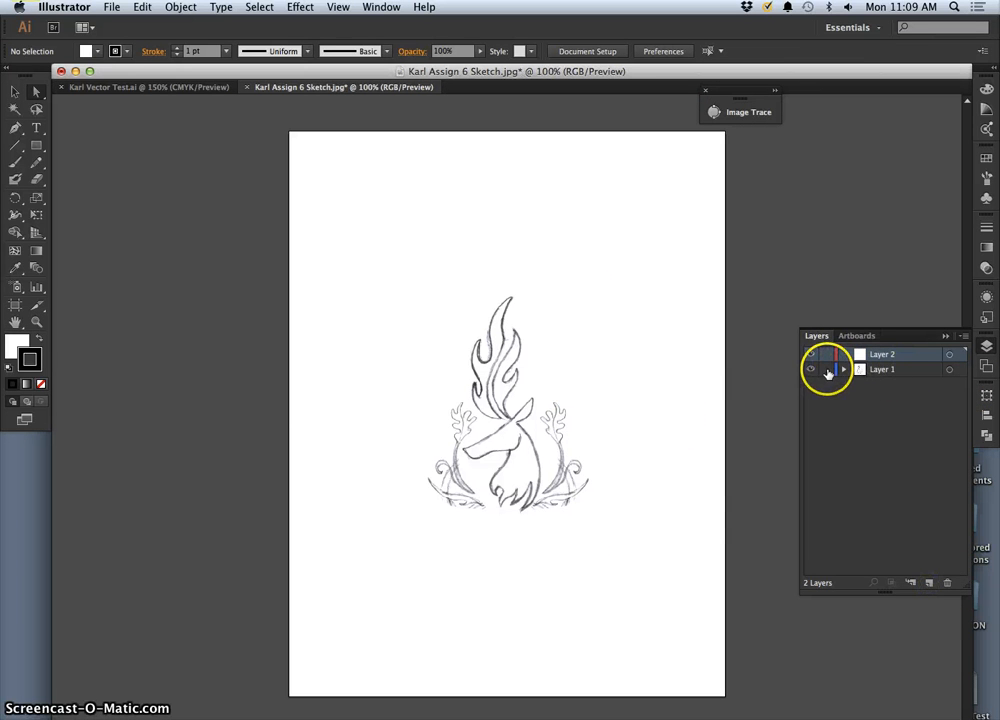
click(827, 370)
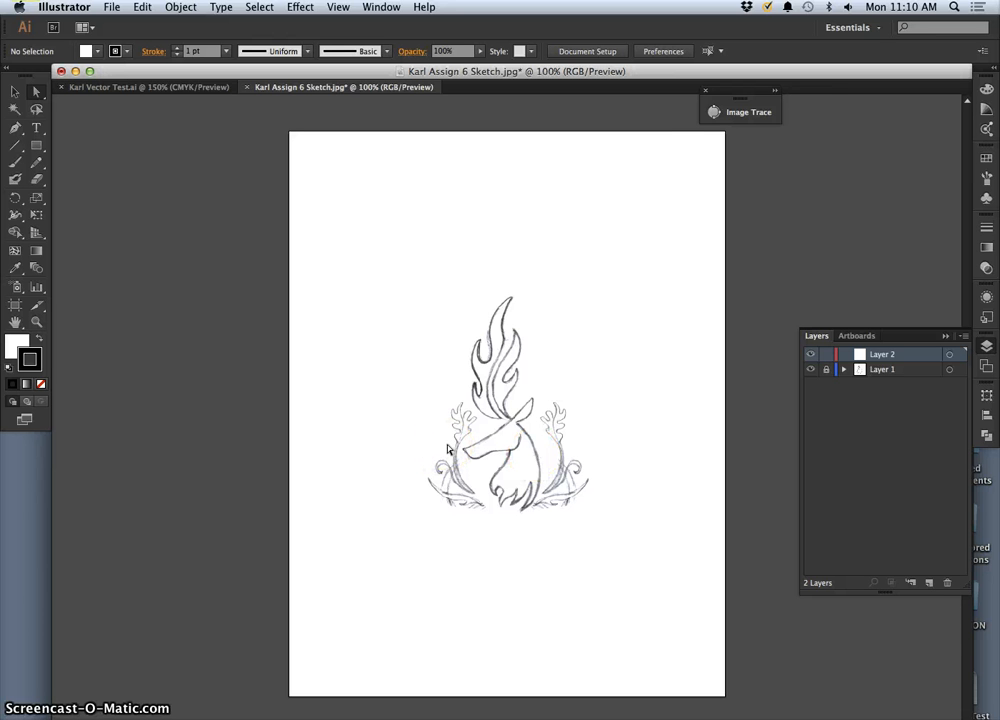
Enlarge the stag sketch to 400% and look at the face artwork in the other open document before returning to the sketch
key(super+plus)
key(super+plus)
key(super+plus)
key(super+plus)
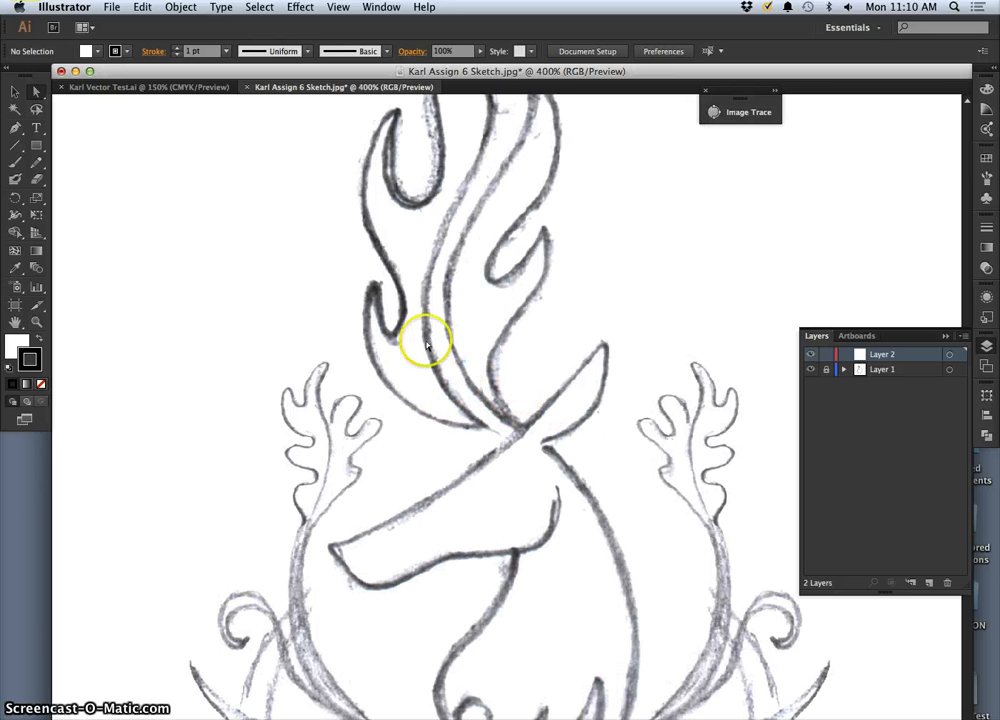
click(201, 88)
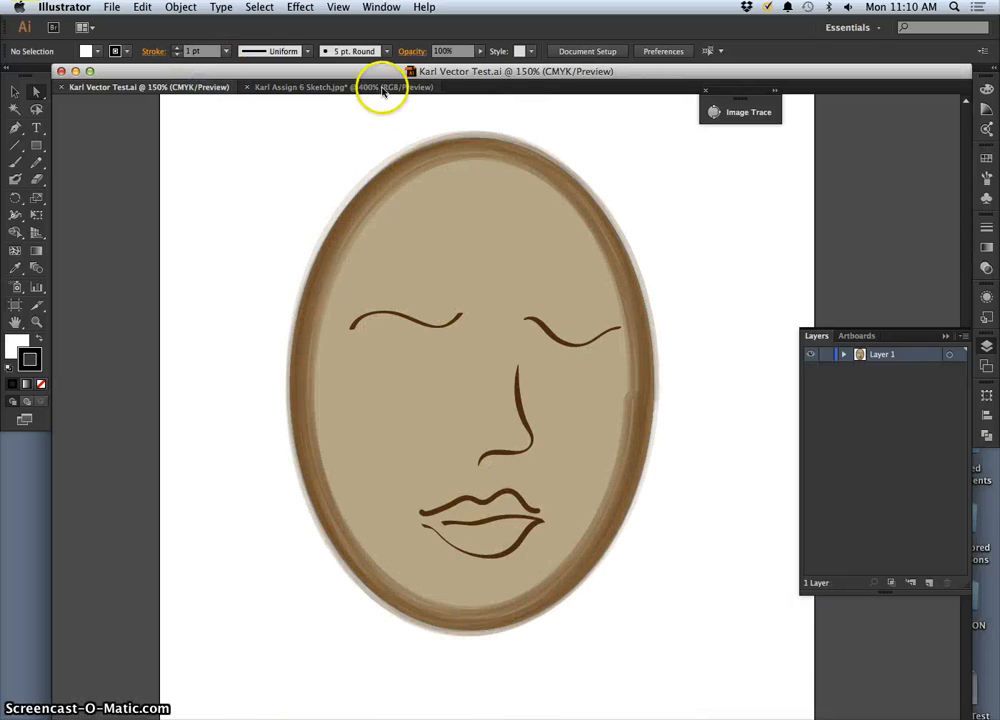
click(422, 88)
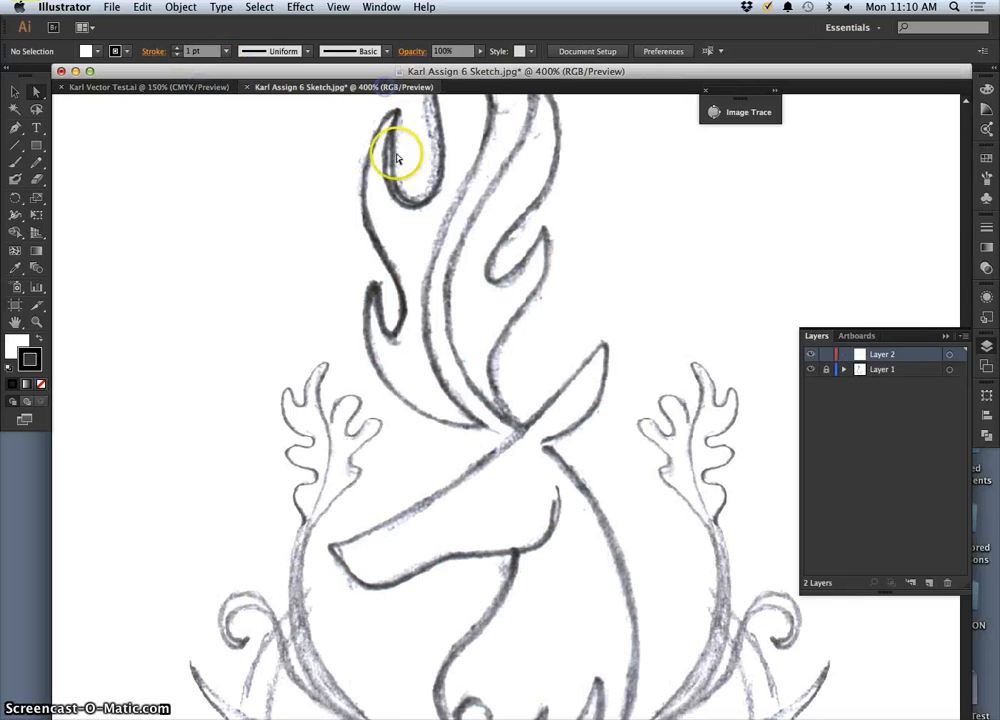
Set the fill colour to black and the stroke to none for drawing on Layer 2
click(36, 162)
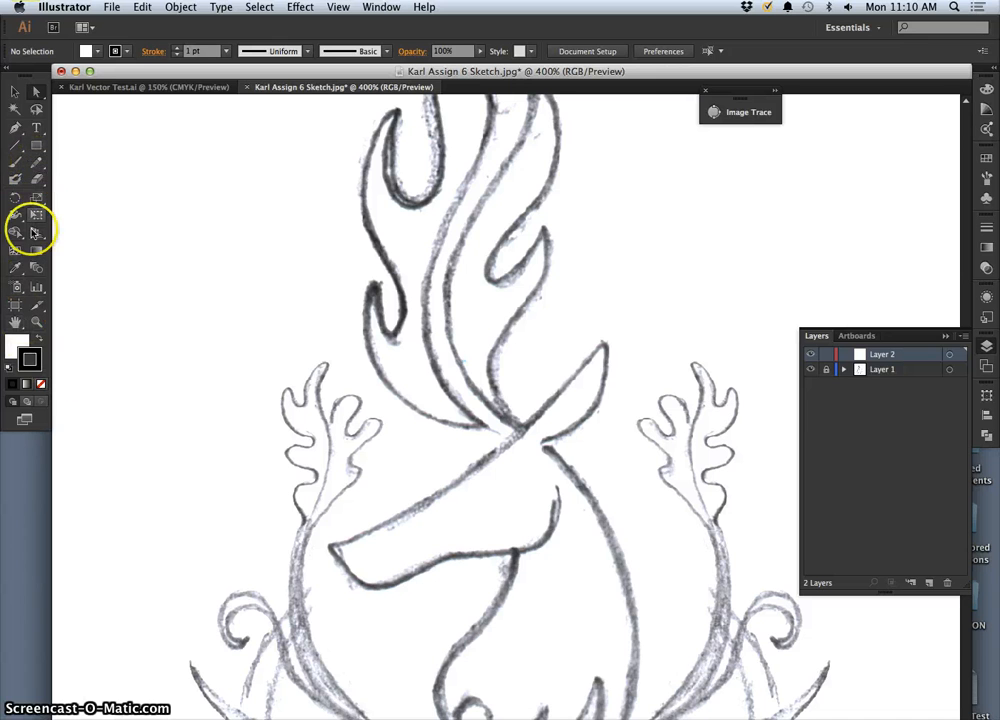
click(36, 184)
click(22, 342)
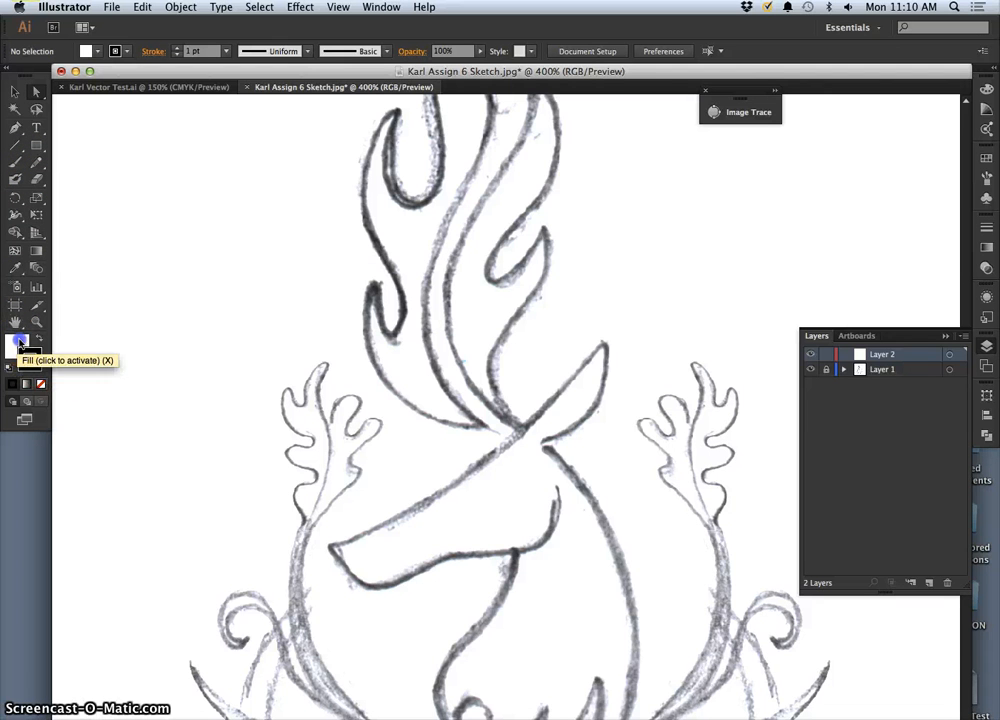
click(10, 370)
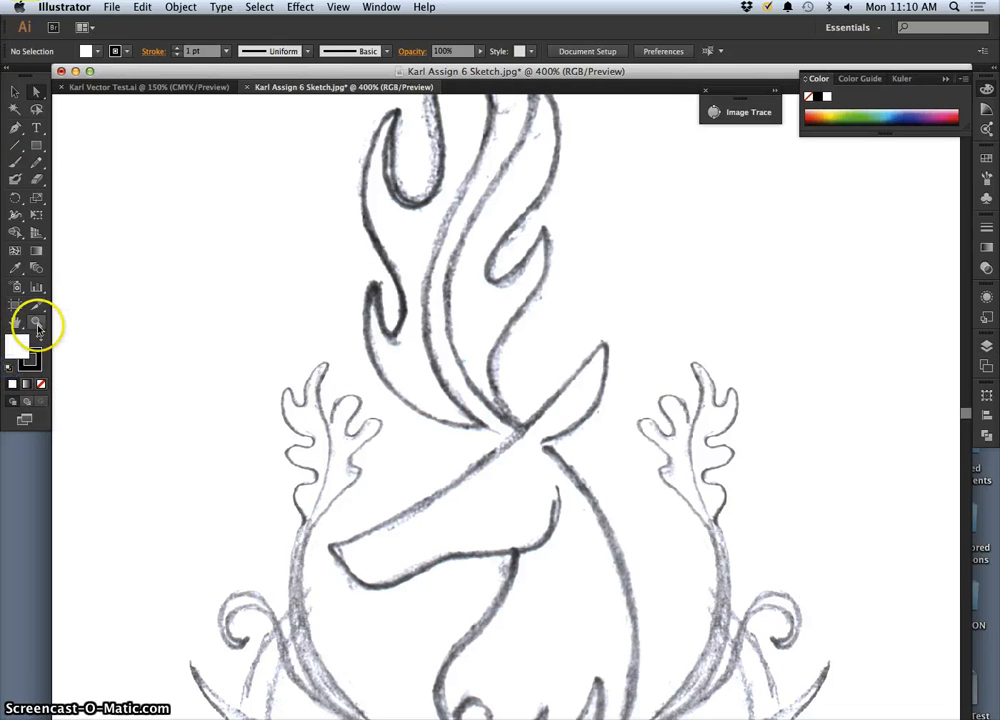
click(38, 335)
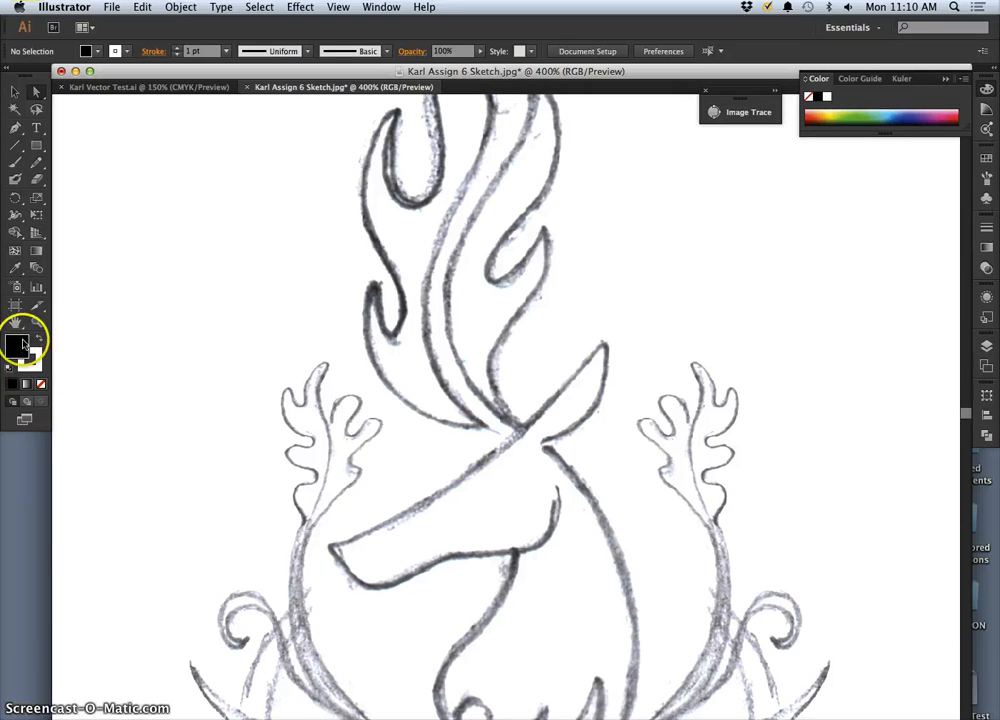
click(36, 357)
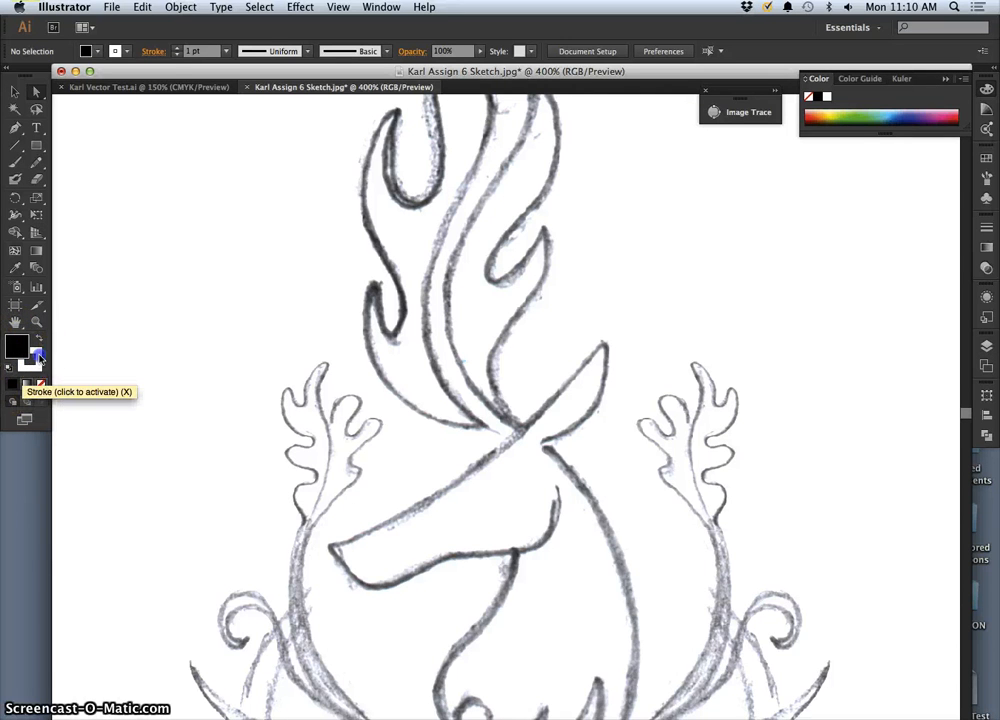
click(31, 362)
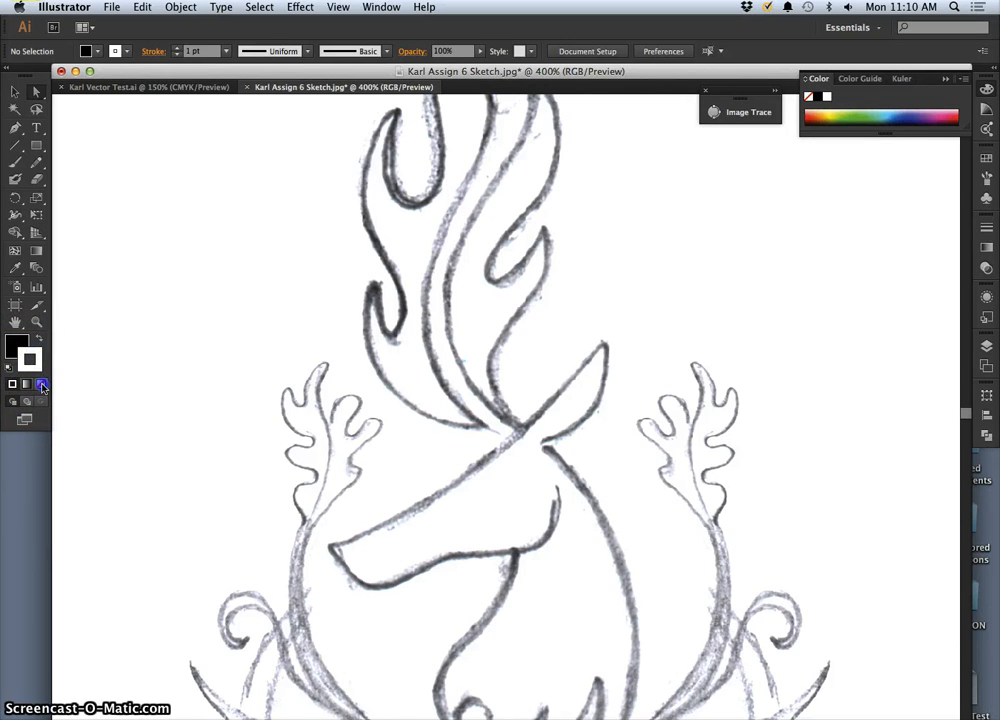
click(41, 385)
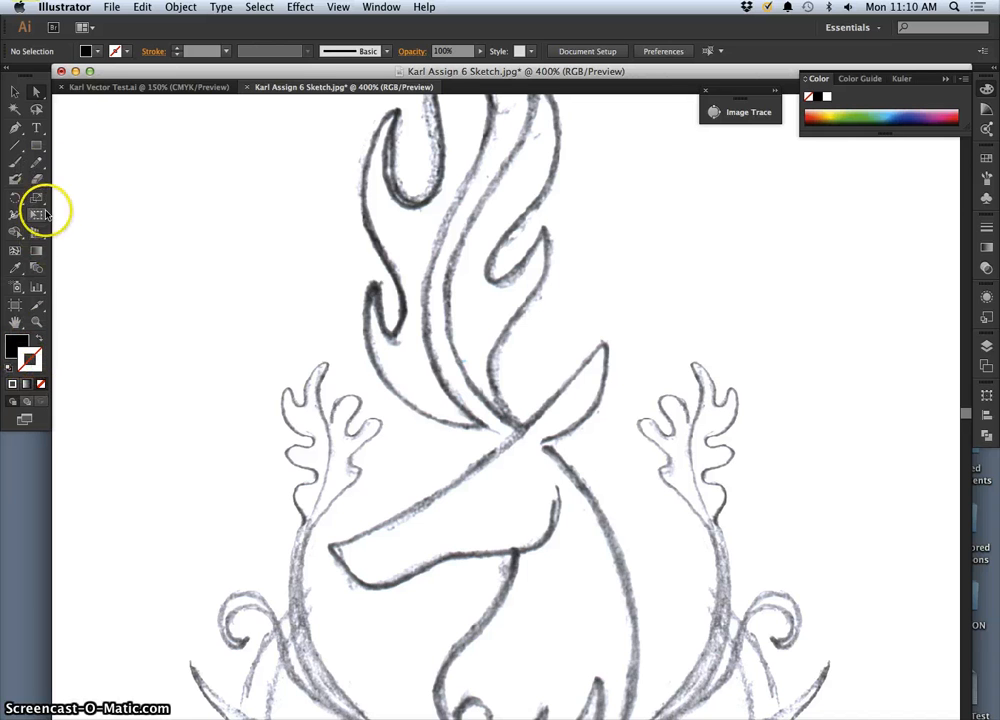
Trace the left antler's flame outline with the Pencil tool as one closed path, from its upper tip around the base and back
click(36, 162)
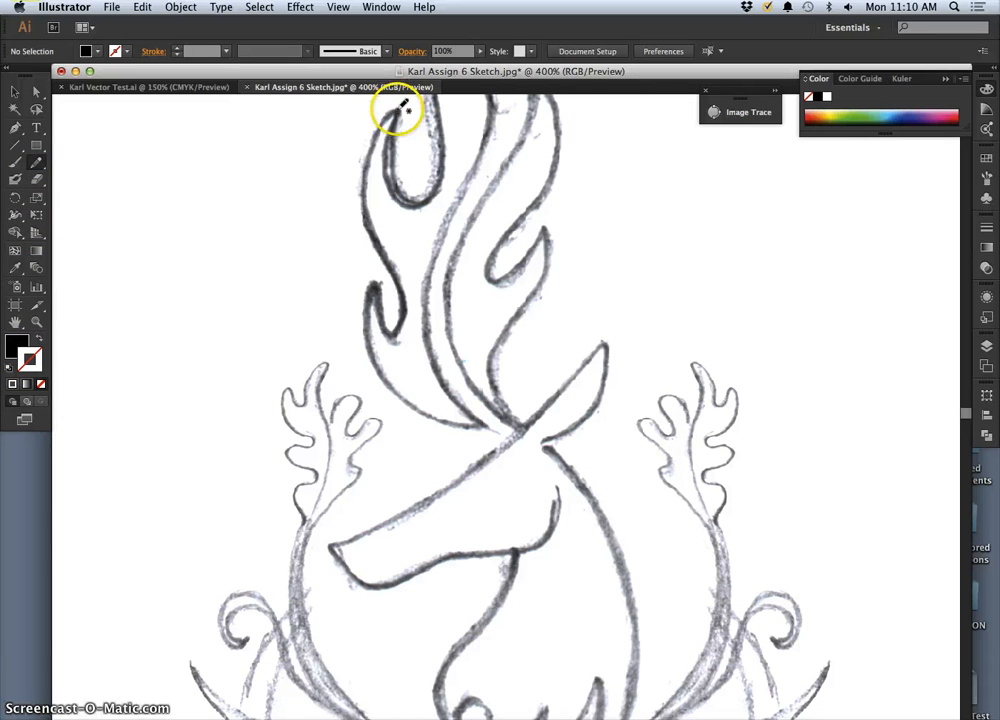
drag(401, 107, 400, 108)
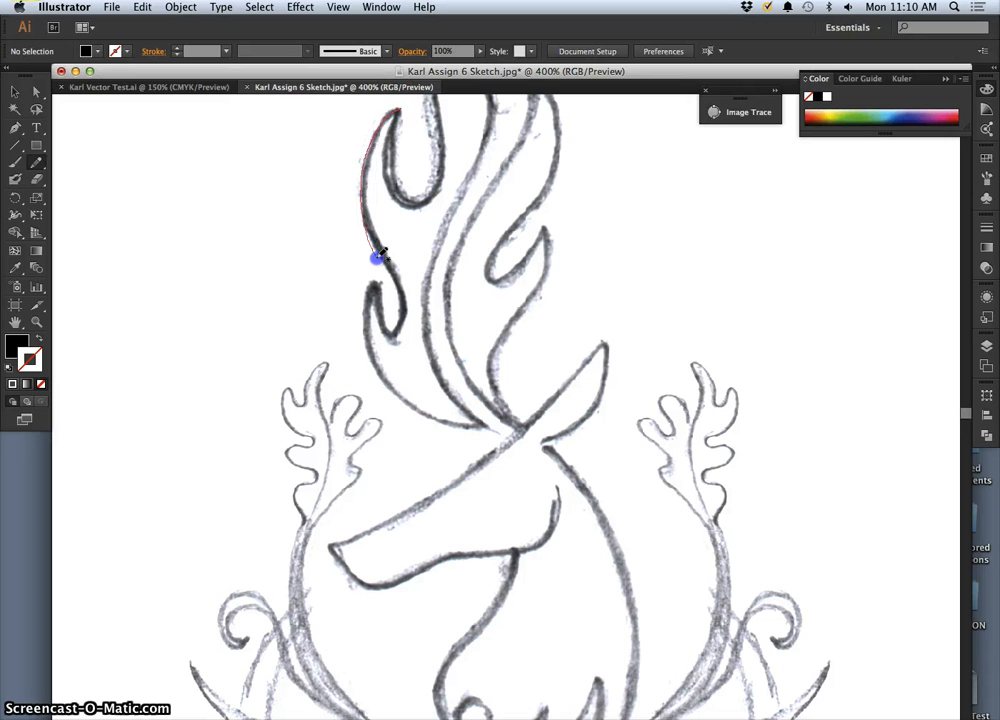
mouse_move(396, 290)
mouse_down()
mouse_move(400, 322)
mouse_move(390, 331)
mouse_up()
drag(488, 428, 442, 375)
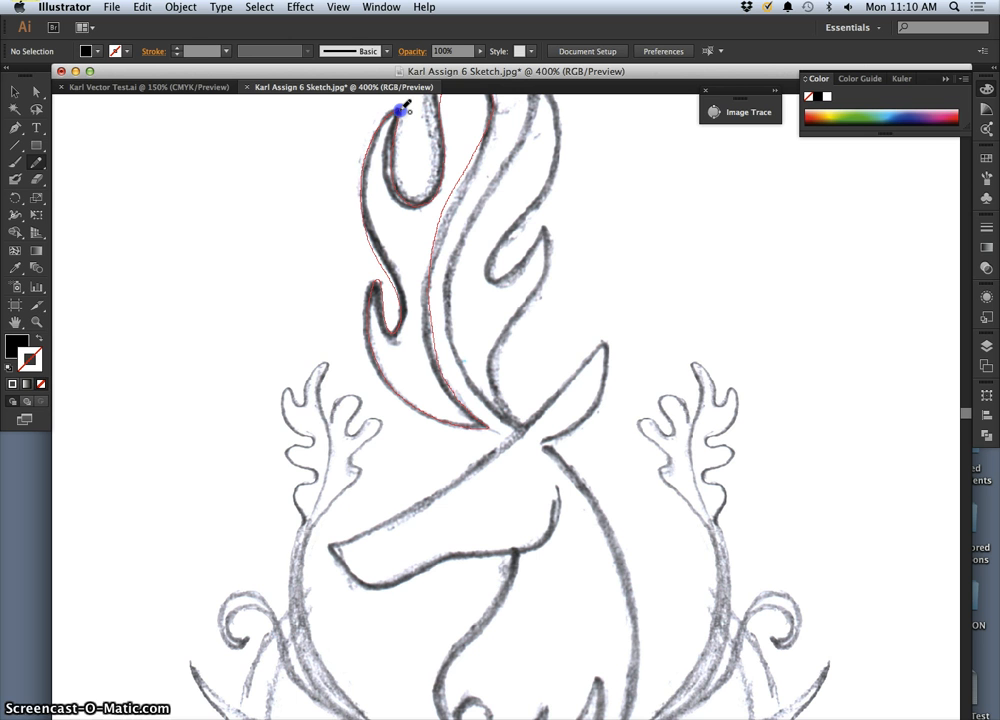
drag(401, 107, 404, 103)
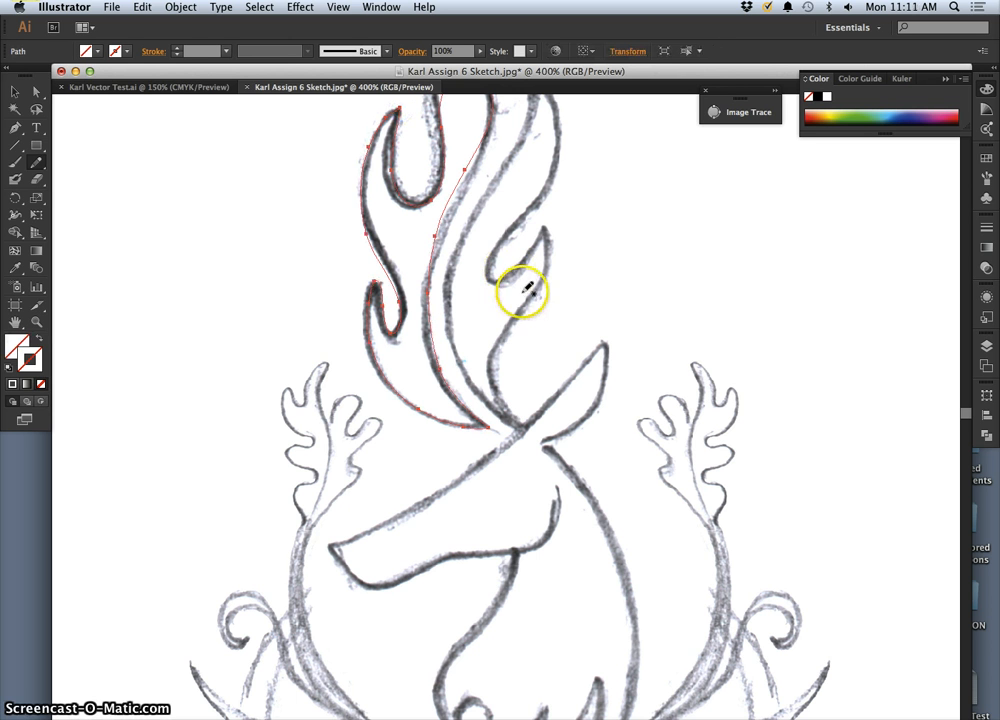
scroll(532, 386, up, 5)
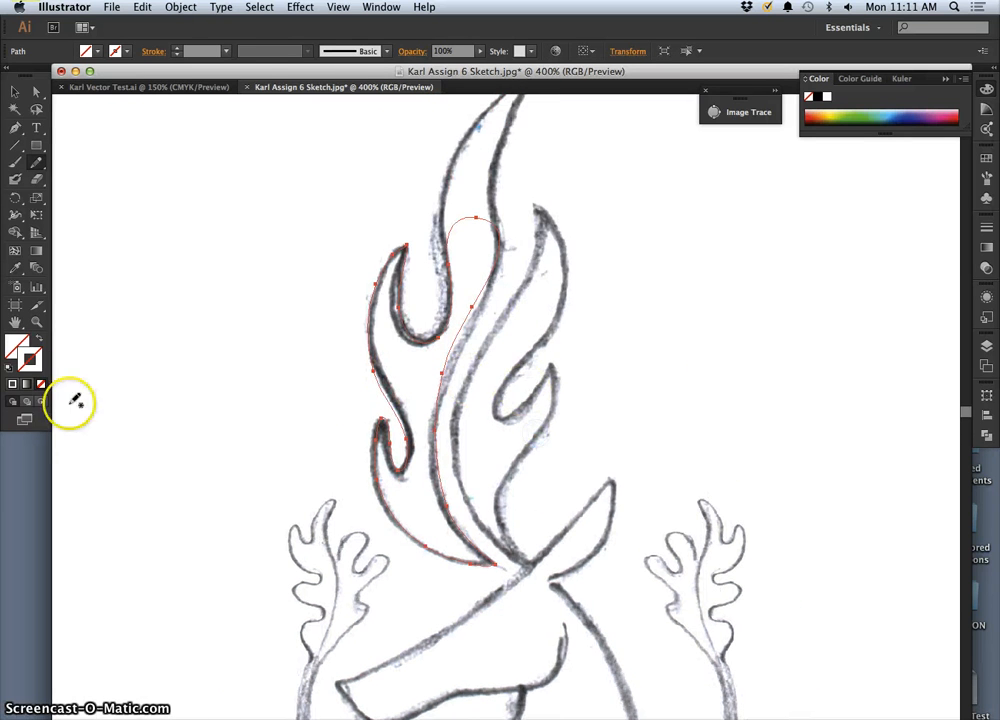
Fill the traced flame path with black, remove its stroke, and deselect it
click(98, 51)
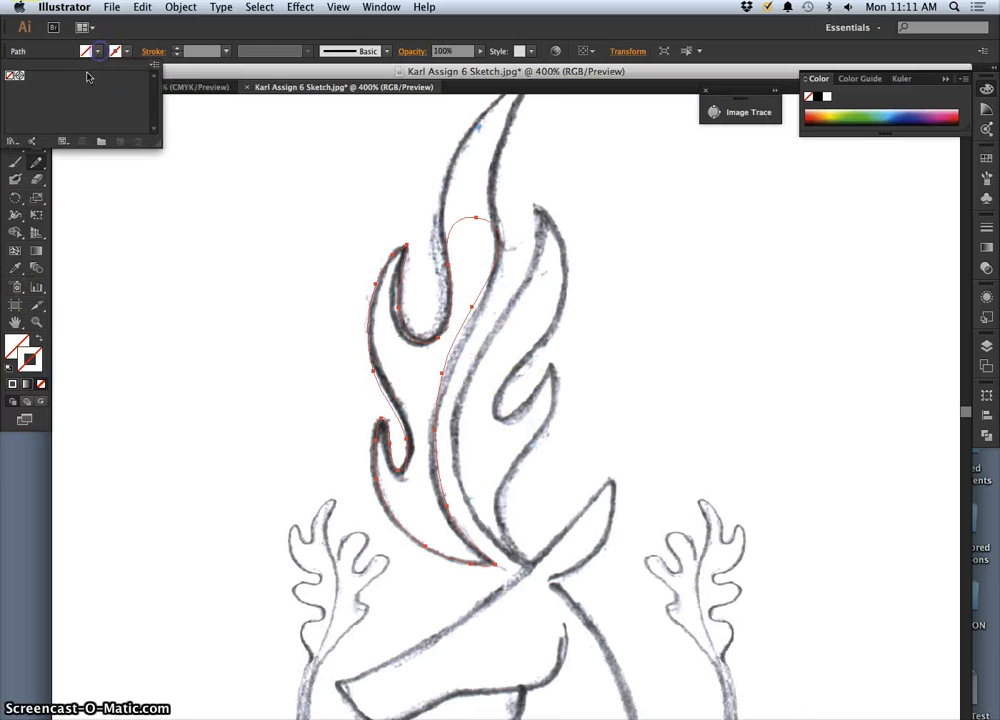
click(97, 53)
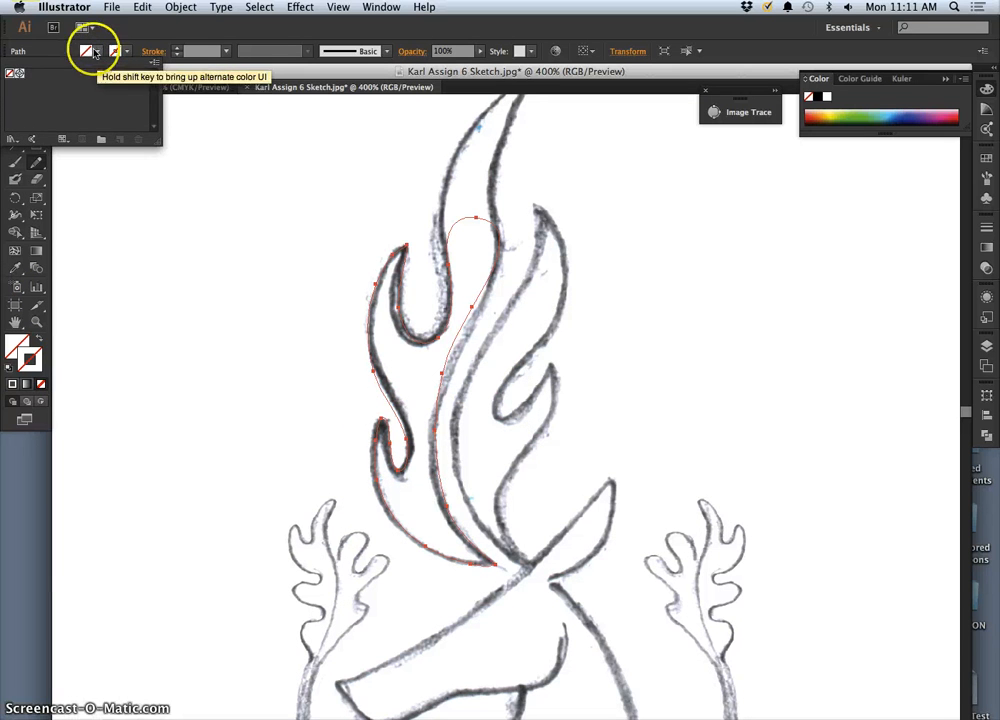
click(10, 369)
click(38, 339)
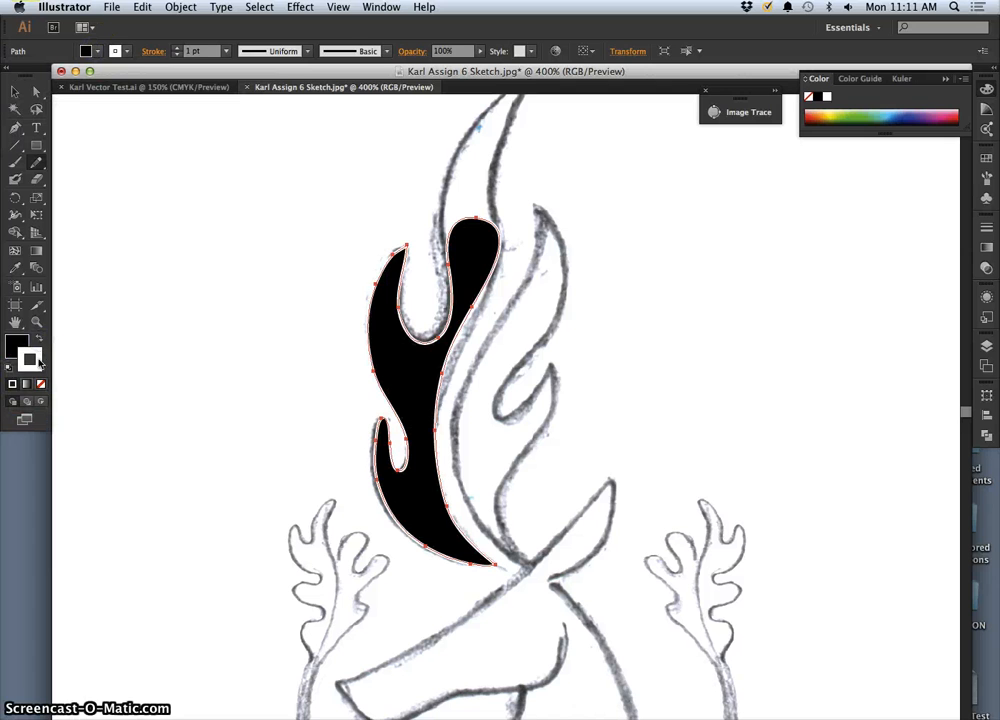
click(41, 384)
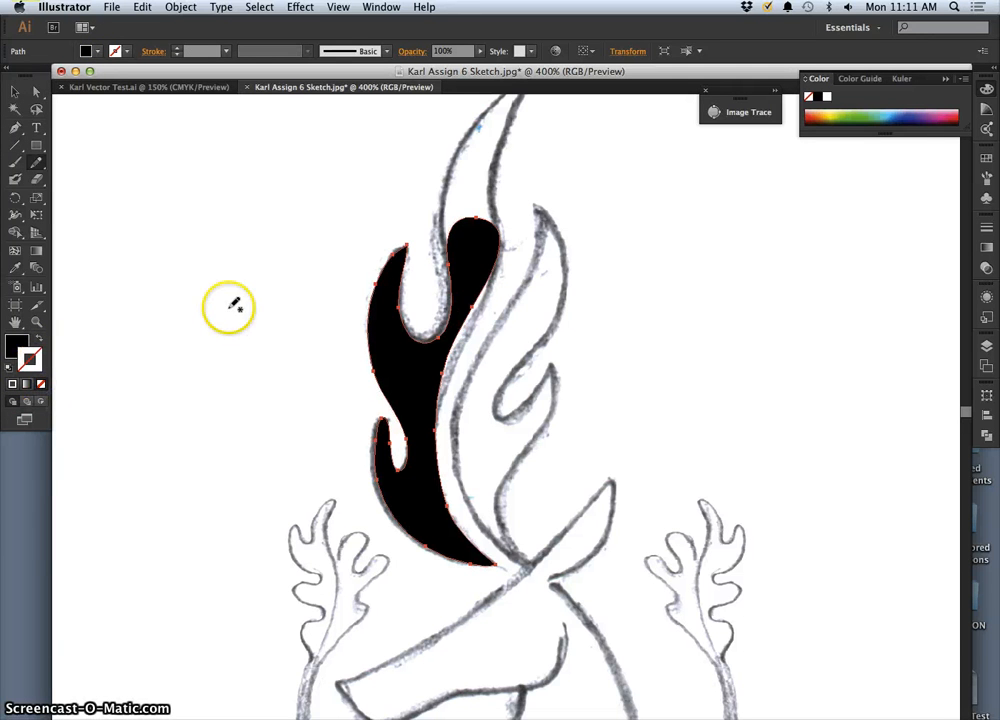
click(270, 350)
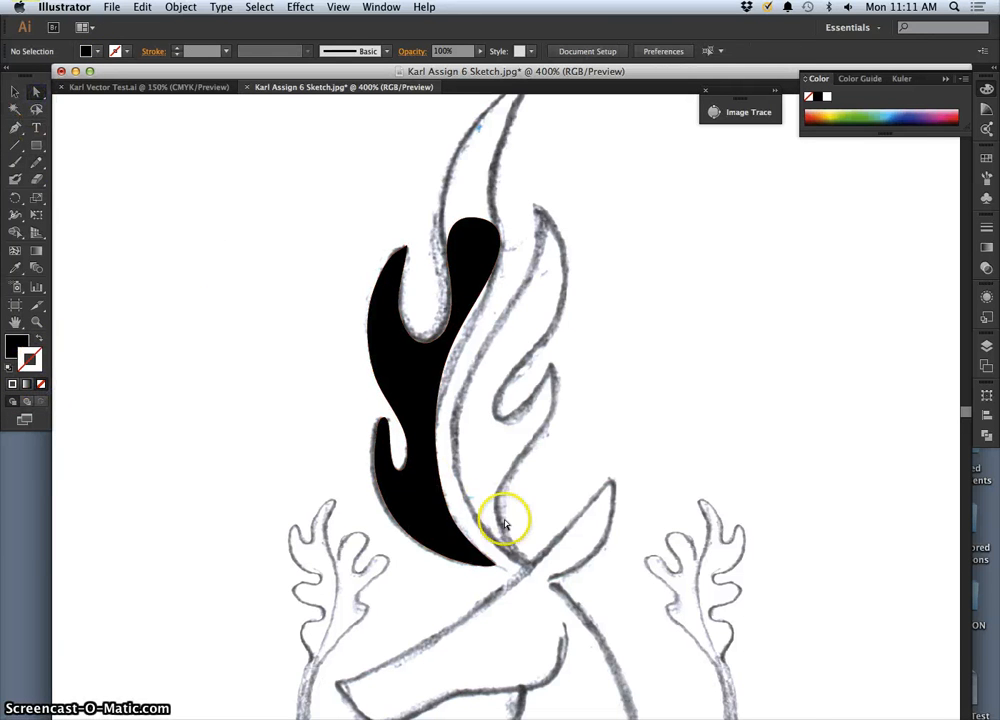
Examine the black flame's edges against the sketch lines at up to 800% magnification, from its base to the rounded upper end
key(super+equal)
key(super+equal)
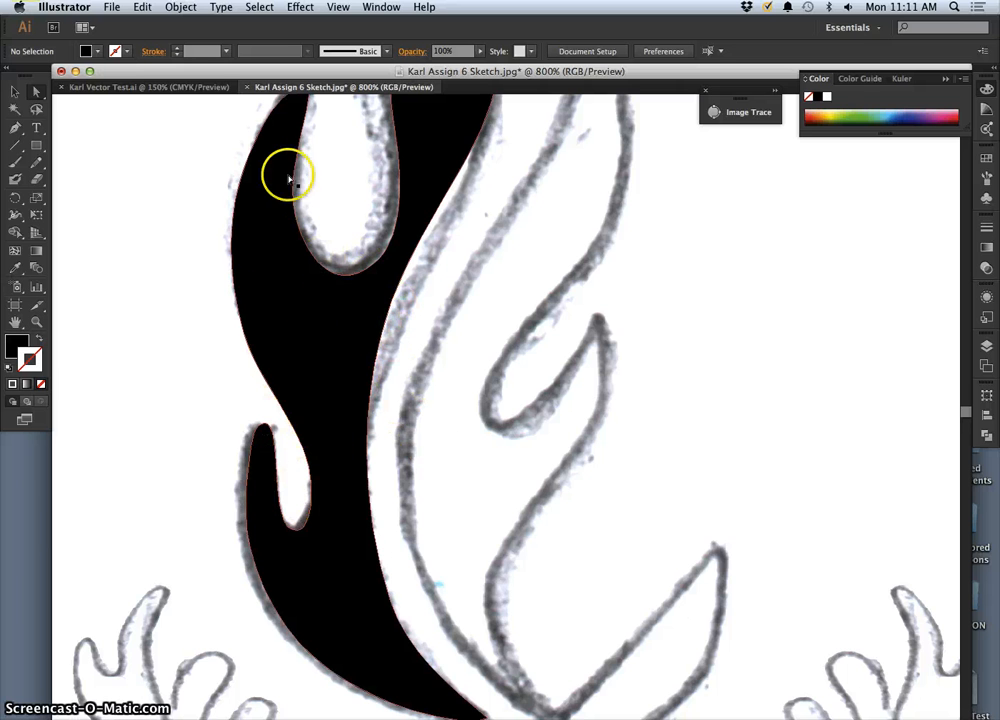
drag(451, 297, 395, 223)
drag(335, 385, 309, 447)
drag(342, 320, 305, 452)
mouse_move(327, 335)
mouse_down()
mouse_move(304, 440)
mouse_move(310, 411)
mouse_up()
key(super+minus)
key(super+minus)
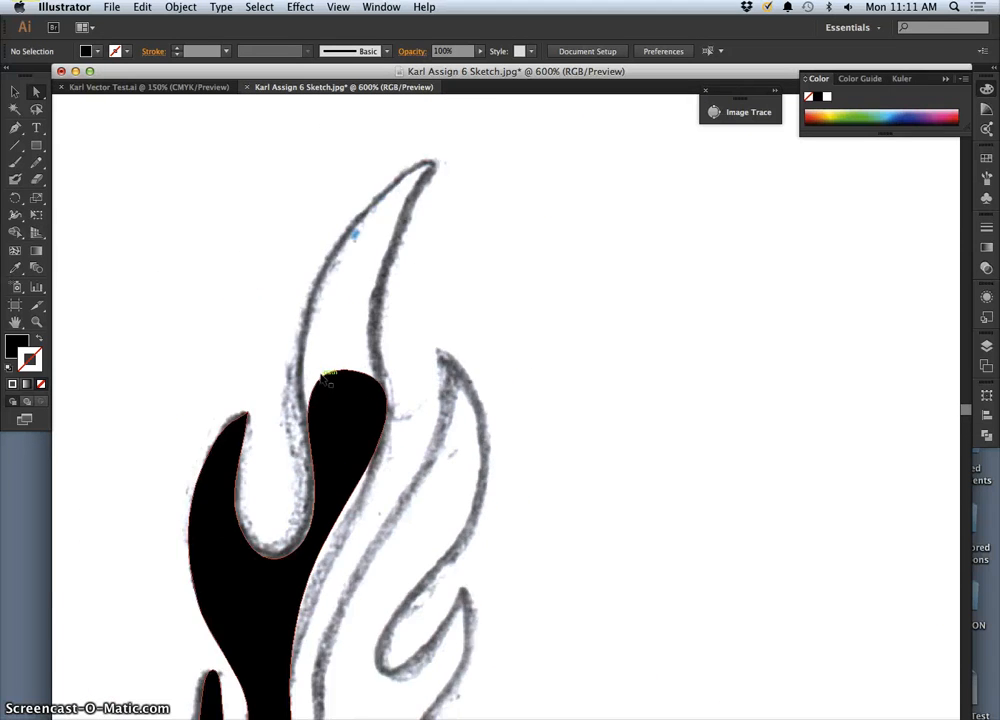
Expand Layer 2 in the layer list and select its flame path for editing with the Pencil tool
click(38, 164)
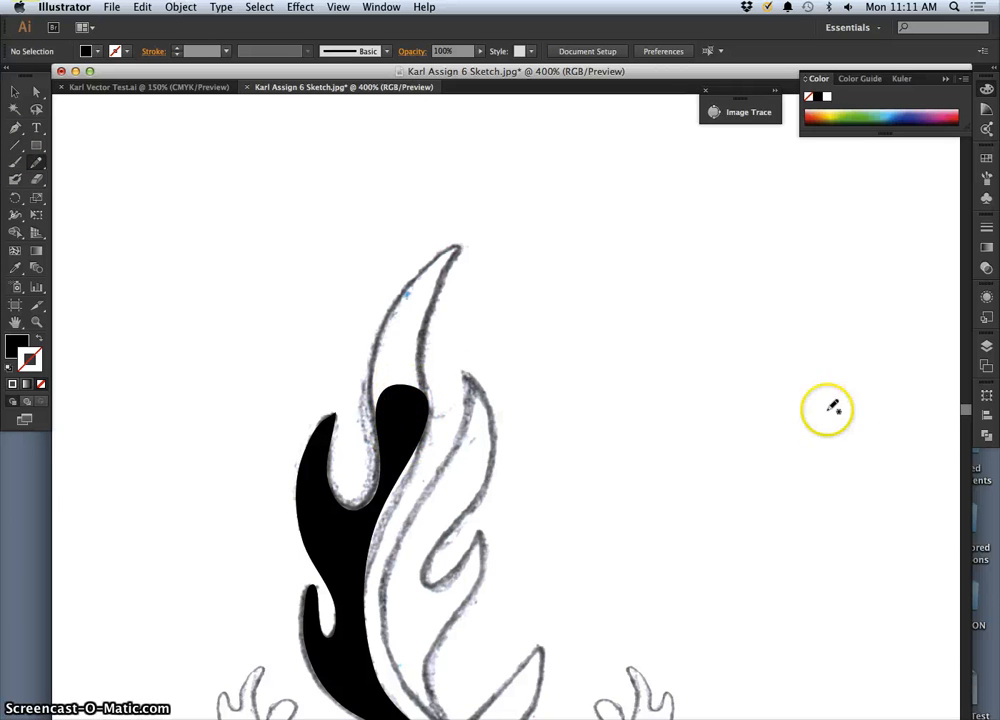
click(987, 347)
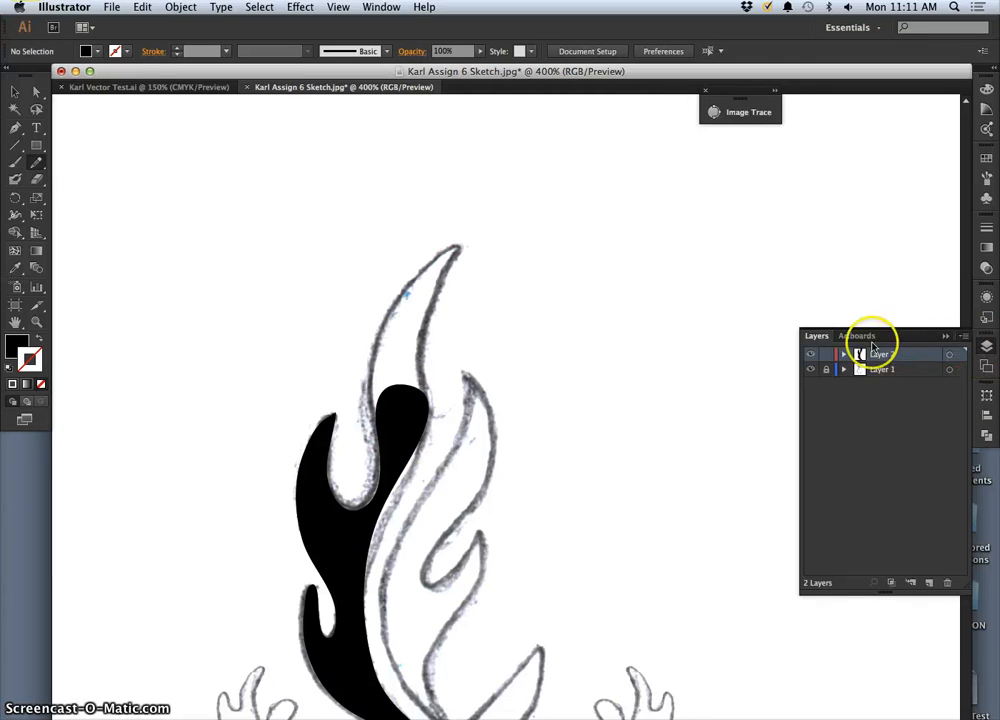
super+click(396, 422)
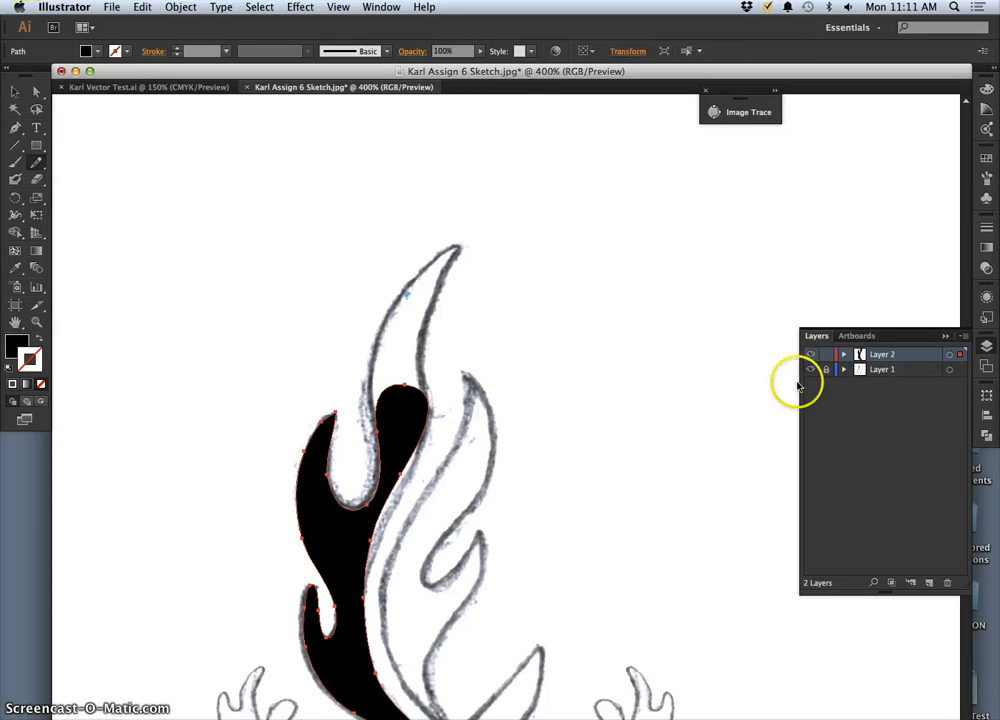
click(577, 380)
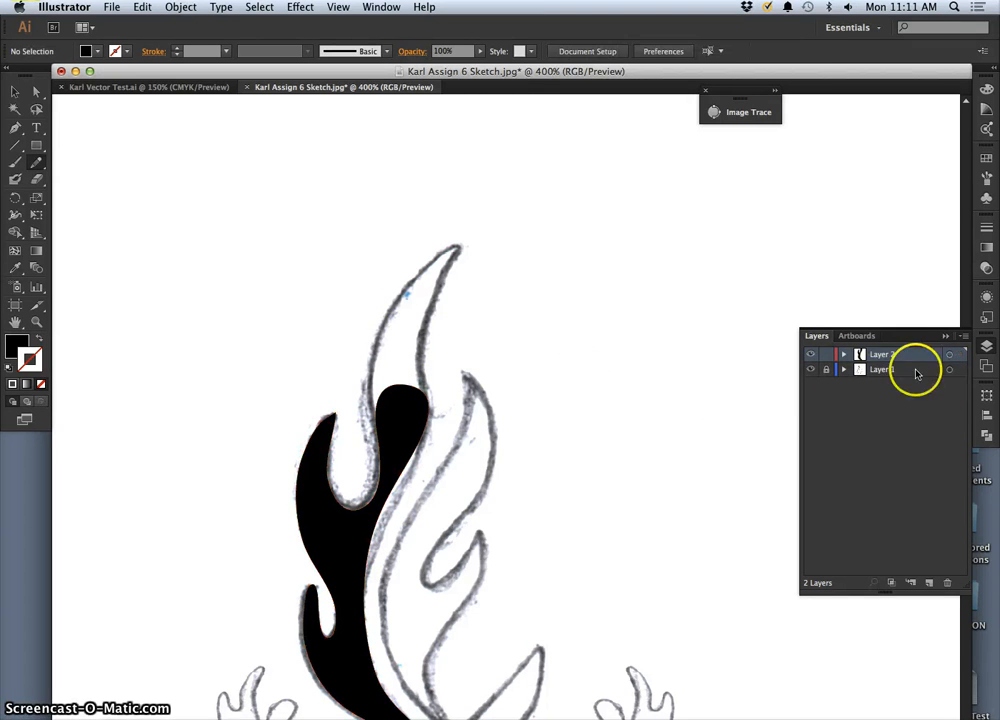
click(844, 355)
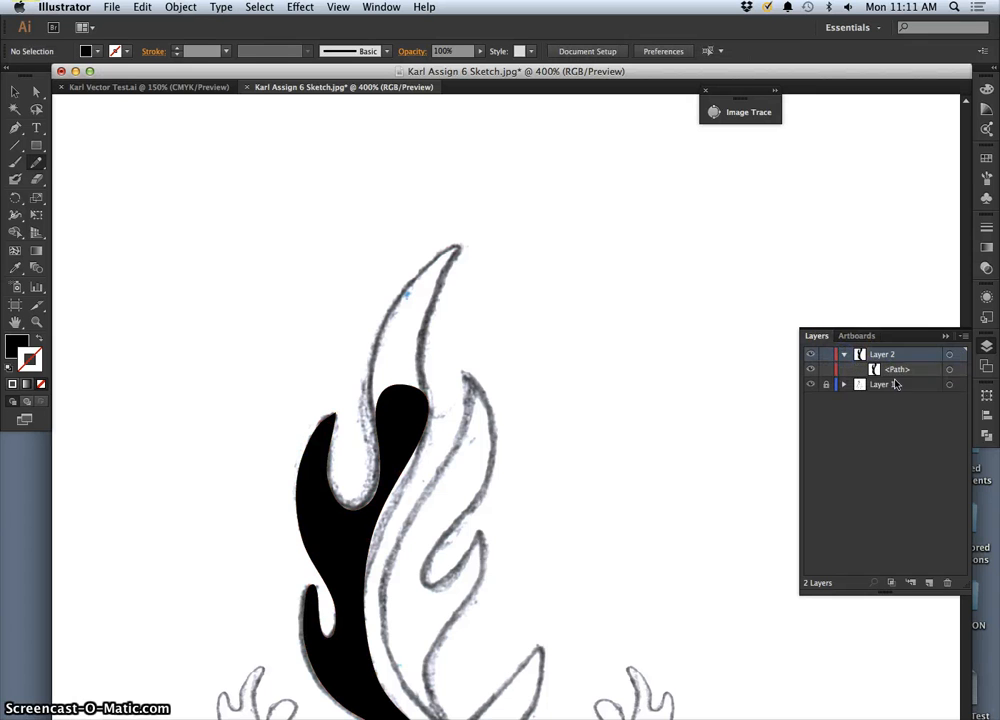
click(950, 370)
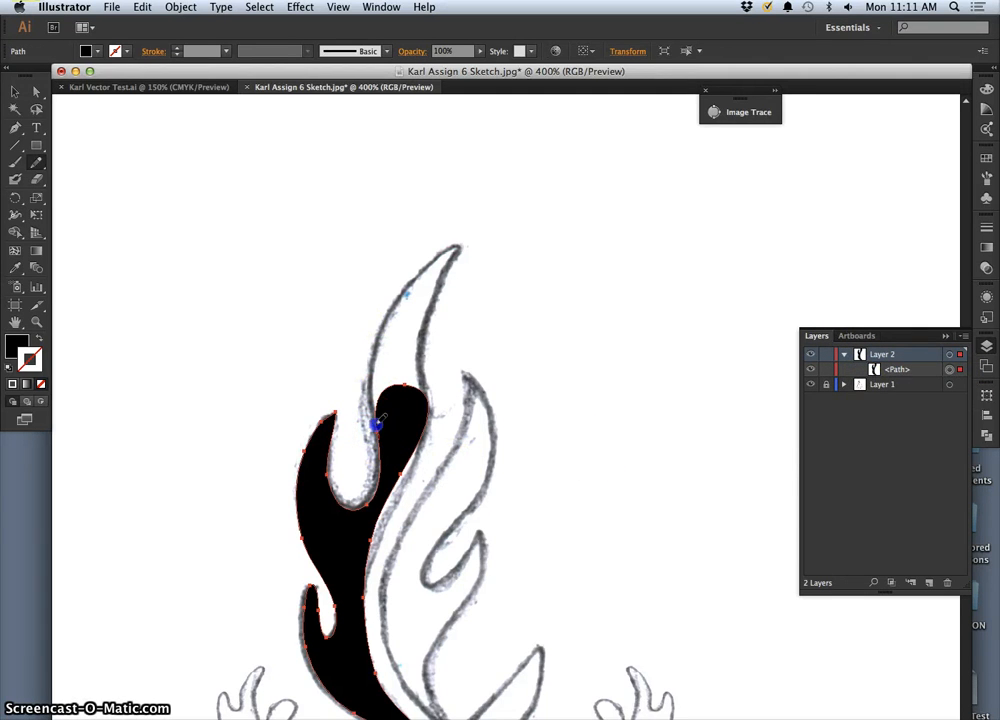
Extend the flame to the sketch's upper tip with the Pencil tool and redraw its right edge along the sketch line
drag(406, 278, 452, 245)
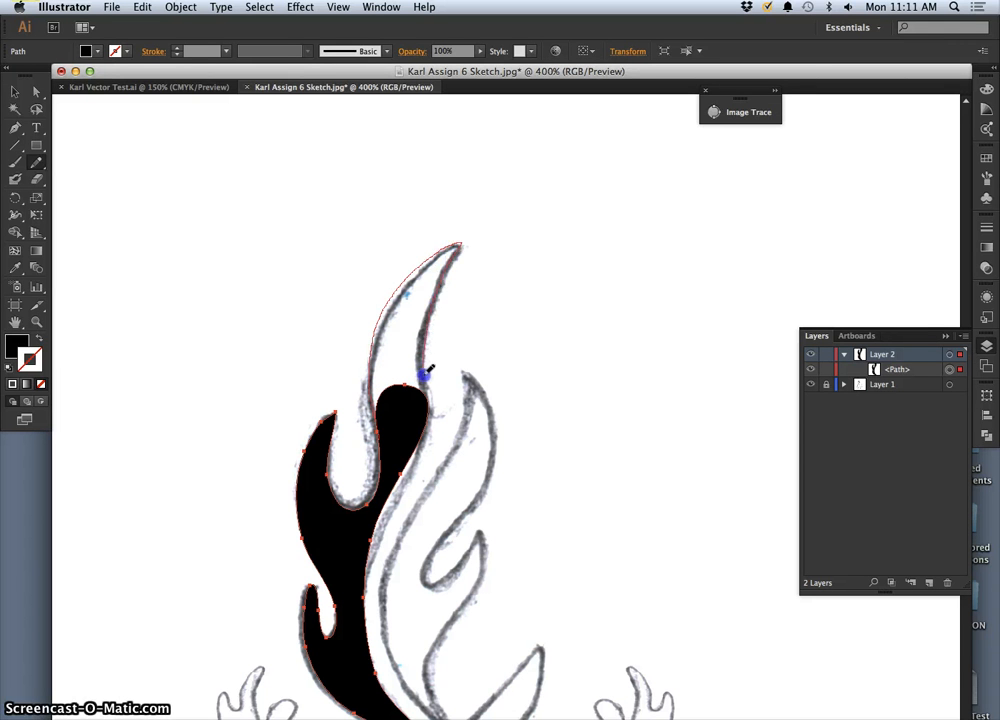
mouse_move(427, 418)
mouse_down()
mouse_move(380, 615)
mouse_move(359, 656)
mouse_move(410, 446)
mouse_move(425, 416)
mouse_up()
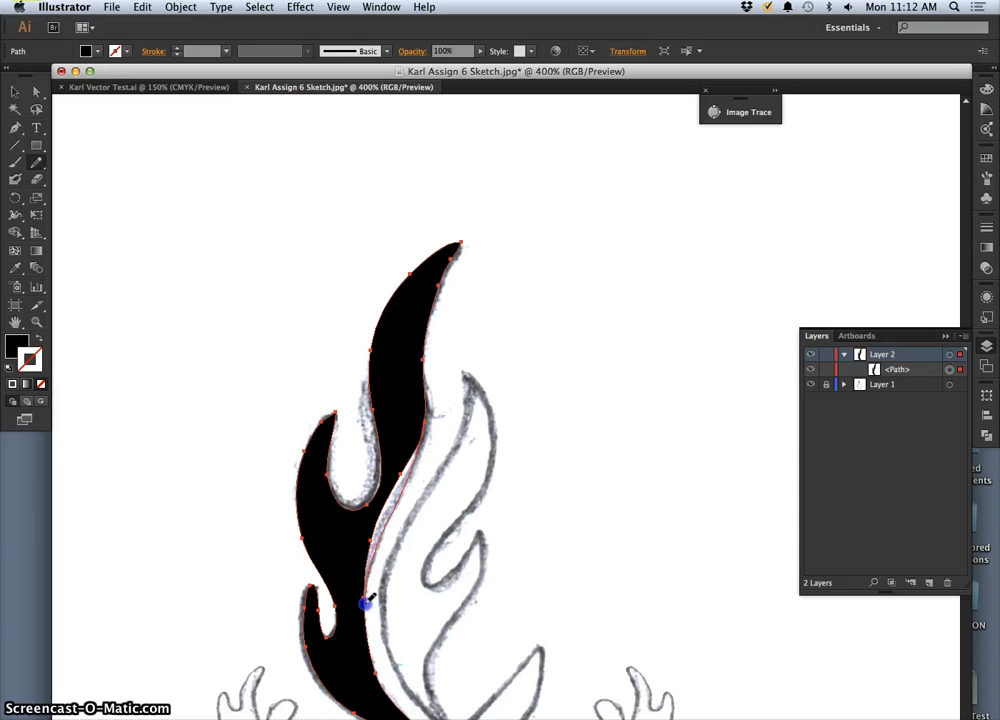
drag(368, 634, 375, 699)
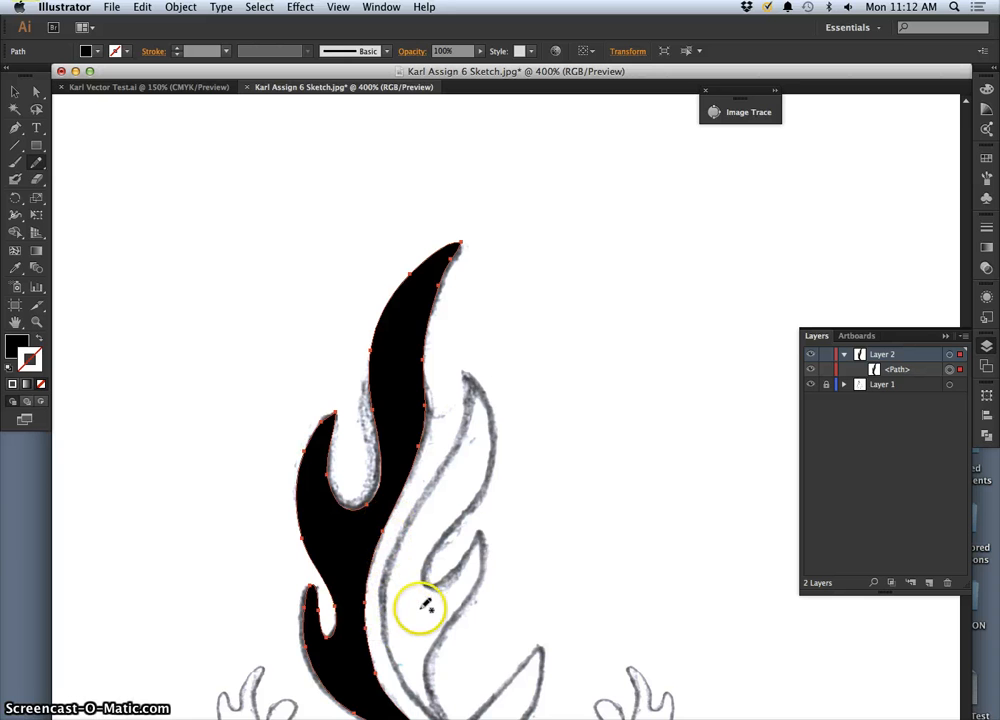
Smooth the right edge of the flame with the Smooth tool at 800% magnification
drag(407, 543, 397, 433)
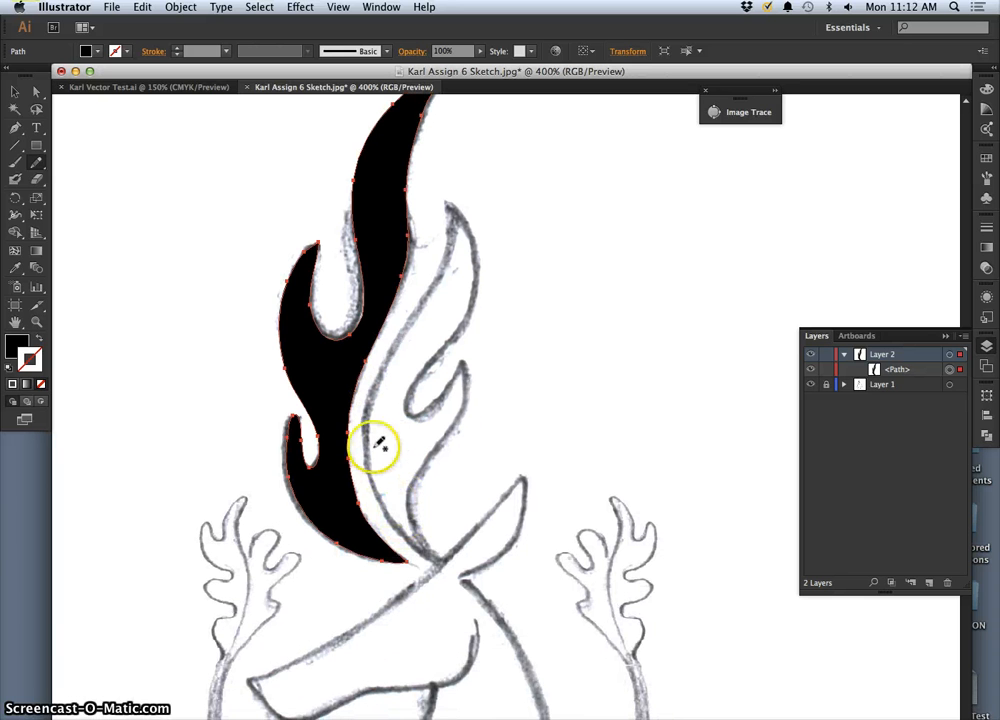
key(super+equal)
key(super+equal)
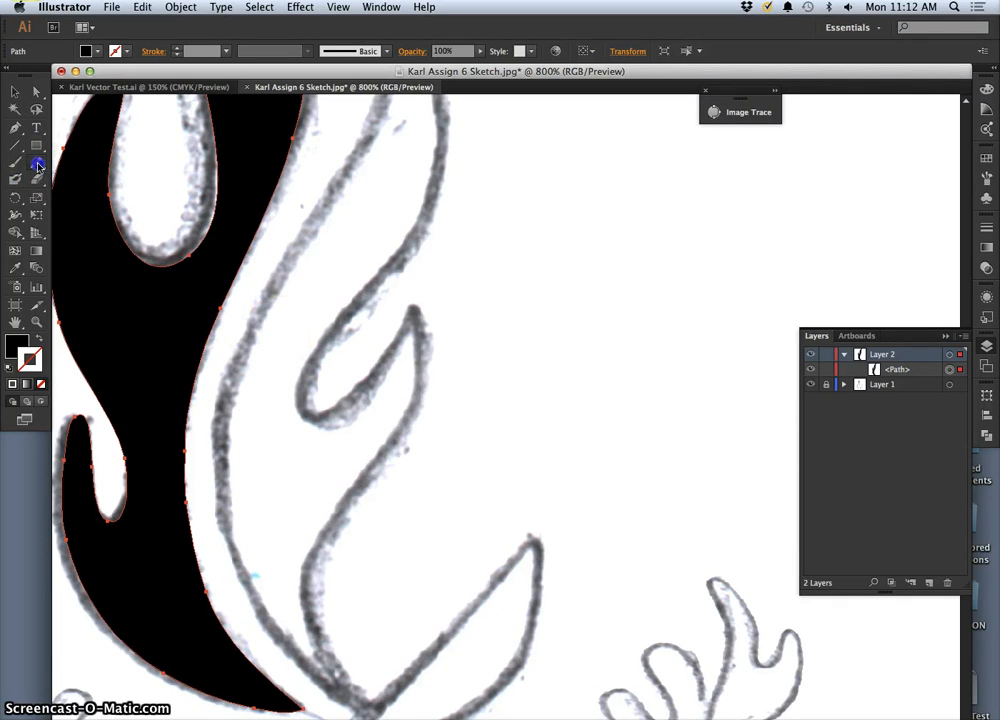
mouse_move(38, 165)
mouse_down()
mouse_move(58, 161)
mouse_move(82, 179)
mouse_up()
mouse_move(228, 636)
mouse_down()
mouse_move(200, 479)
mouse_move(198, 518)
mouse_move(253, 645)
mouse_move(207, 515)
mouse_move(234, 267)
mouse_move(250, 284)
mouse_move(239, 311)
mouse_move(256, 258)
mouse_move(241, 487)
mouse_up()
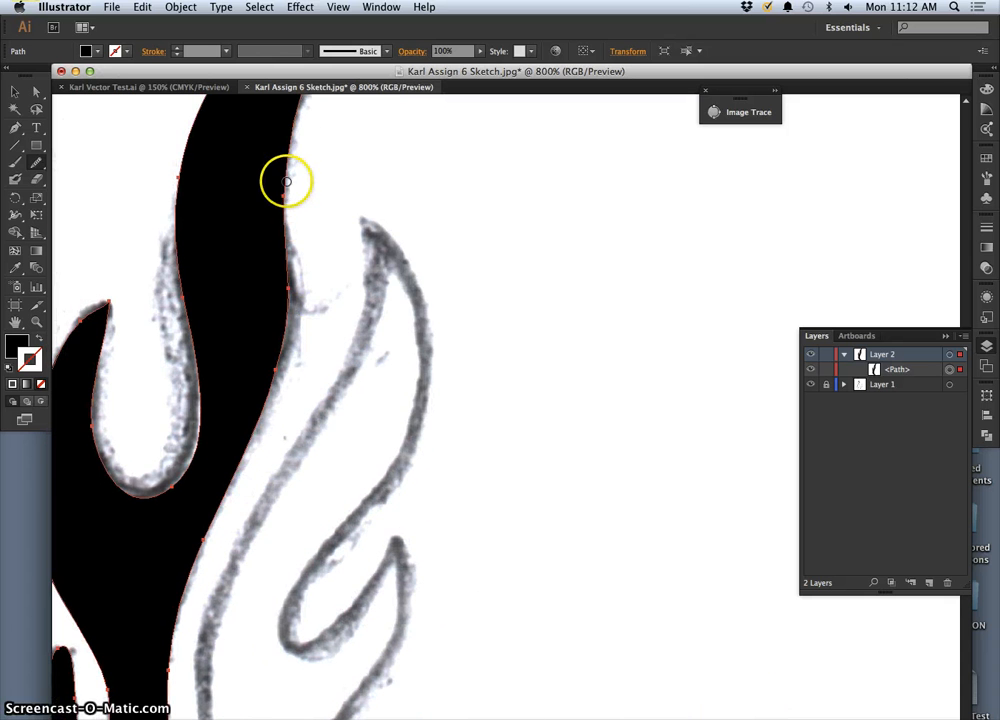